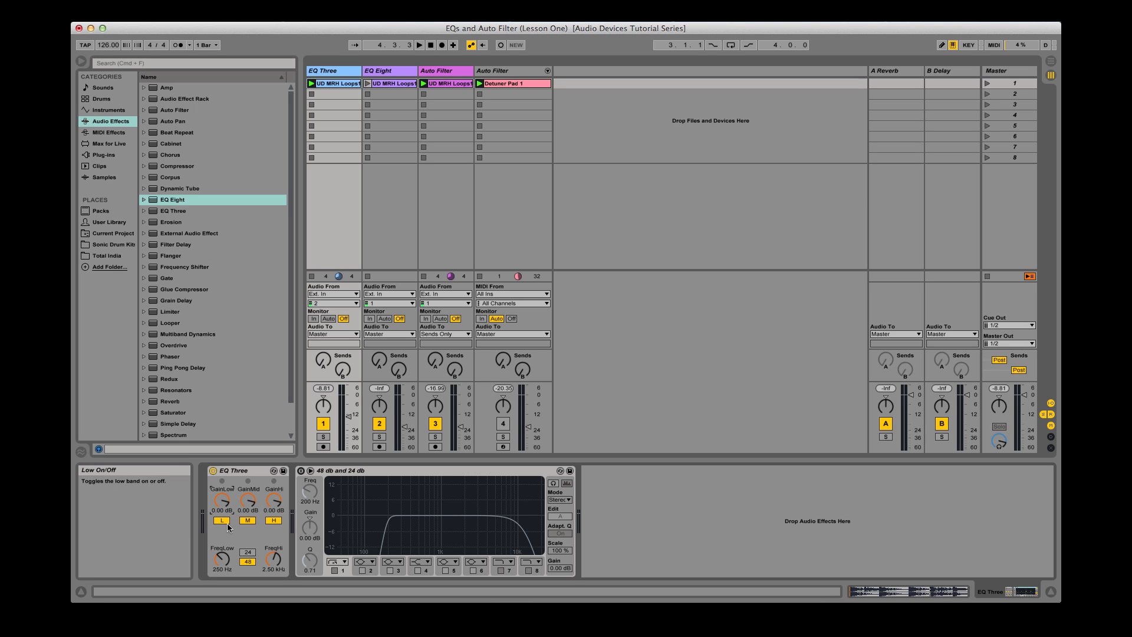
# Play the loop and audition EQ Three by switching its low, mid and high bands off and back on.
pyautogui.press('space')
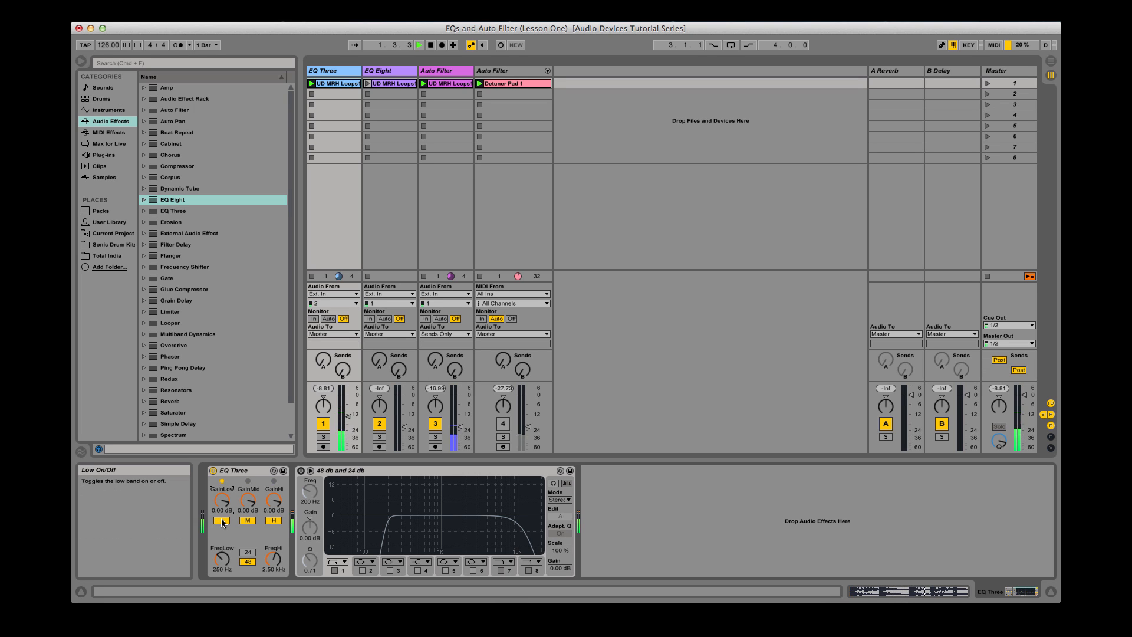
pyautogui.click(222, 521)
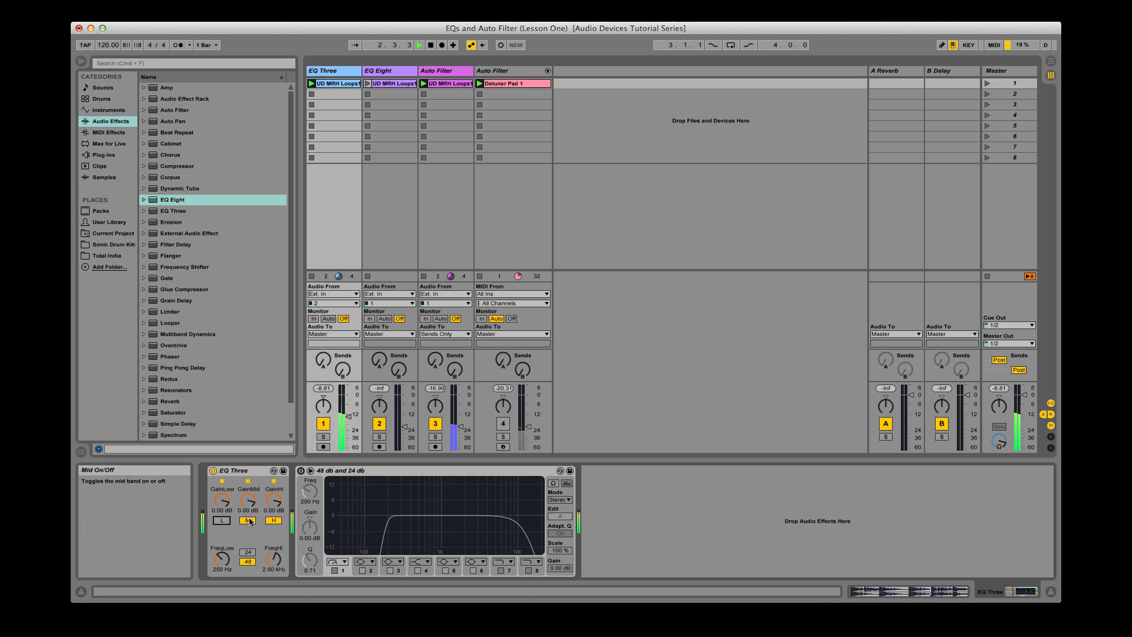
pyautogui.click(248, 521)
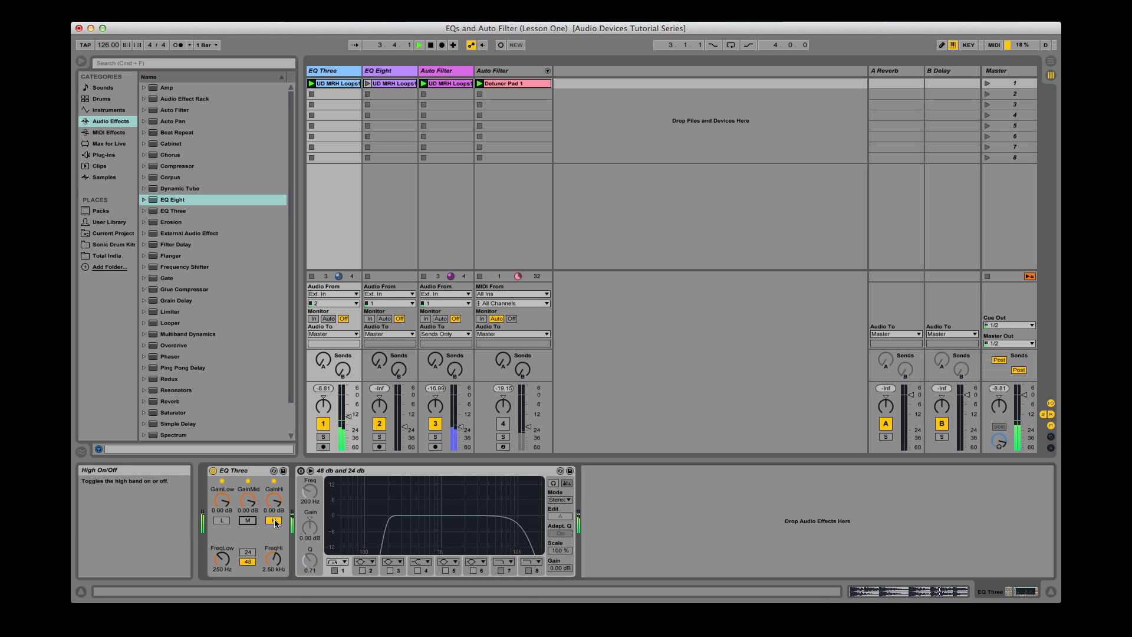
pyautogui.click(274, 521)
pyautogui.click(274, 521)
pyautogui.click(248, 520)
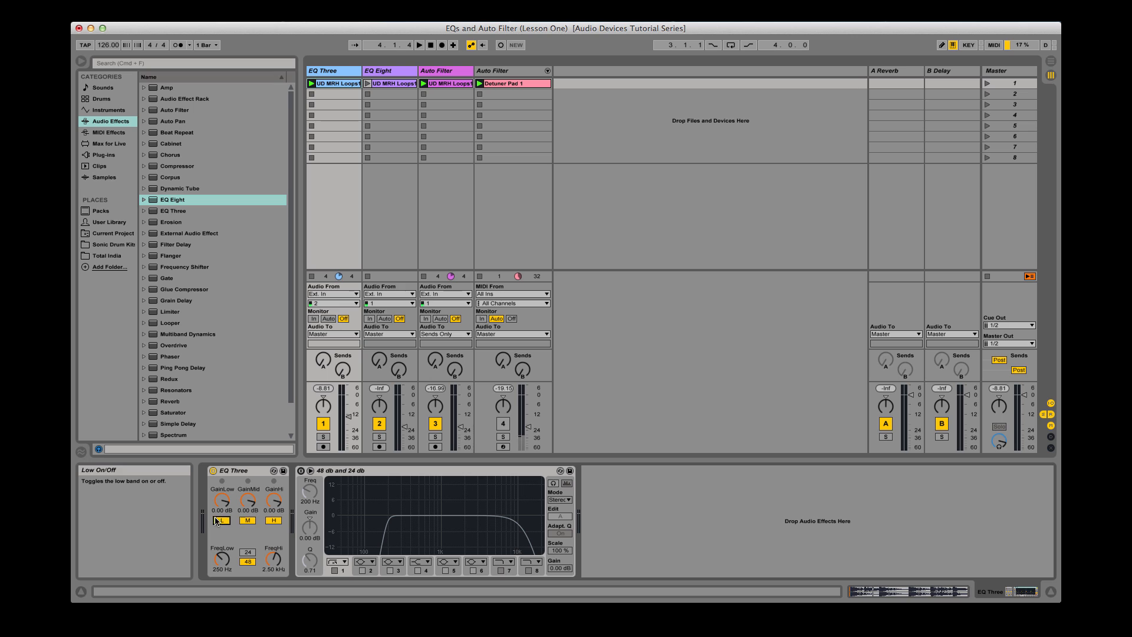
pyautogui.click(222, 520)
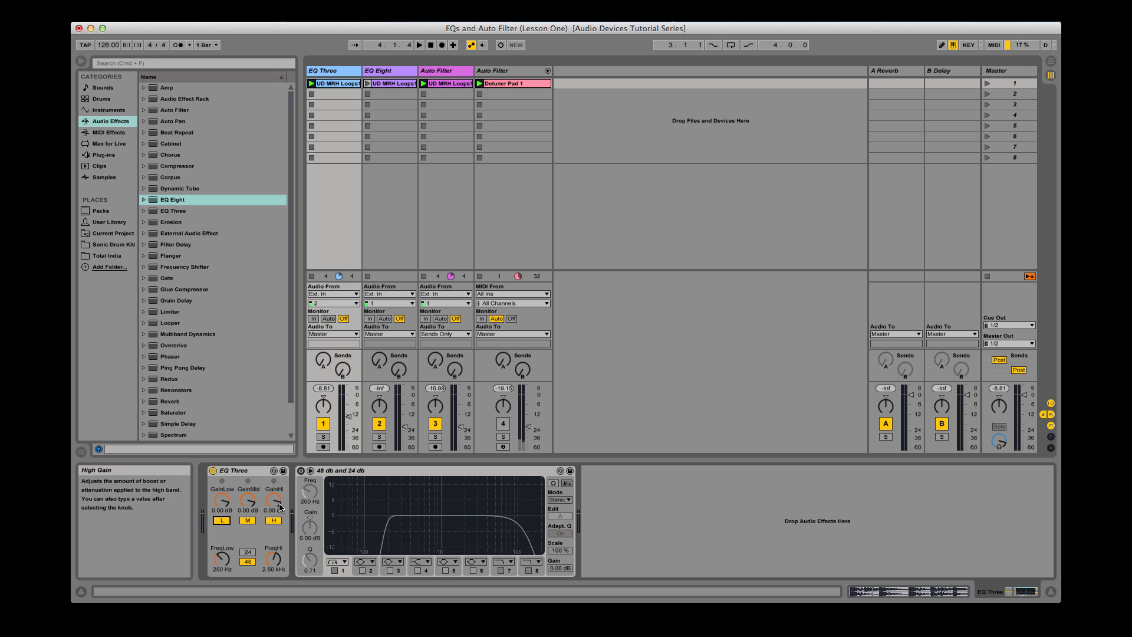
pyautogui.moveTo(248, 500); pyautogui.dragTo(248, 516)
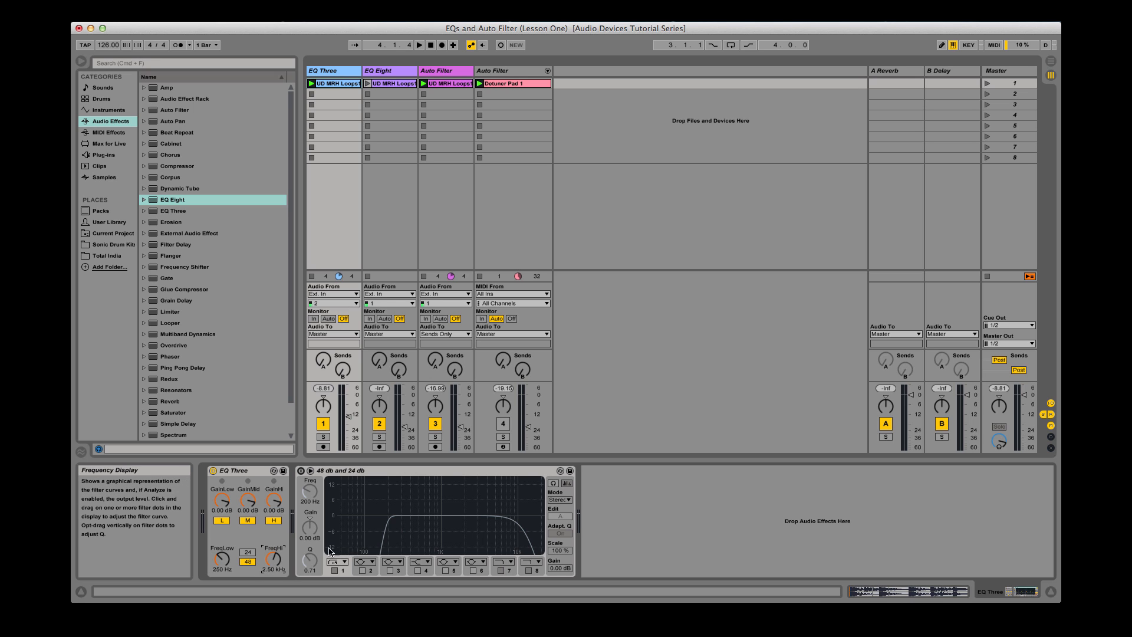
# Expand the neighbouring EQ Eight's frequency display and set EQ Three's FreqHi crossover to 2.44 kHz.
pyautogui.doubleClick(405, 502)
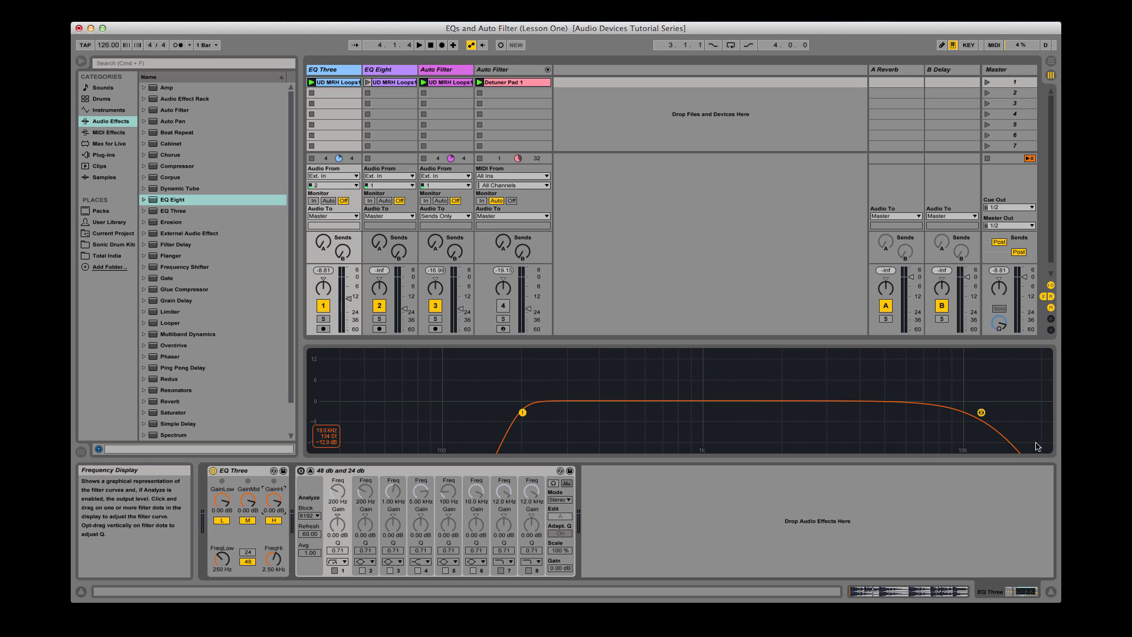
pyautogui.moveTo(273, 559); pyautogui.dragTo(274, 560)
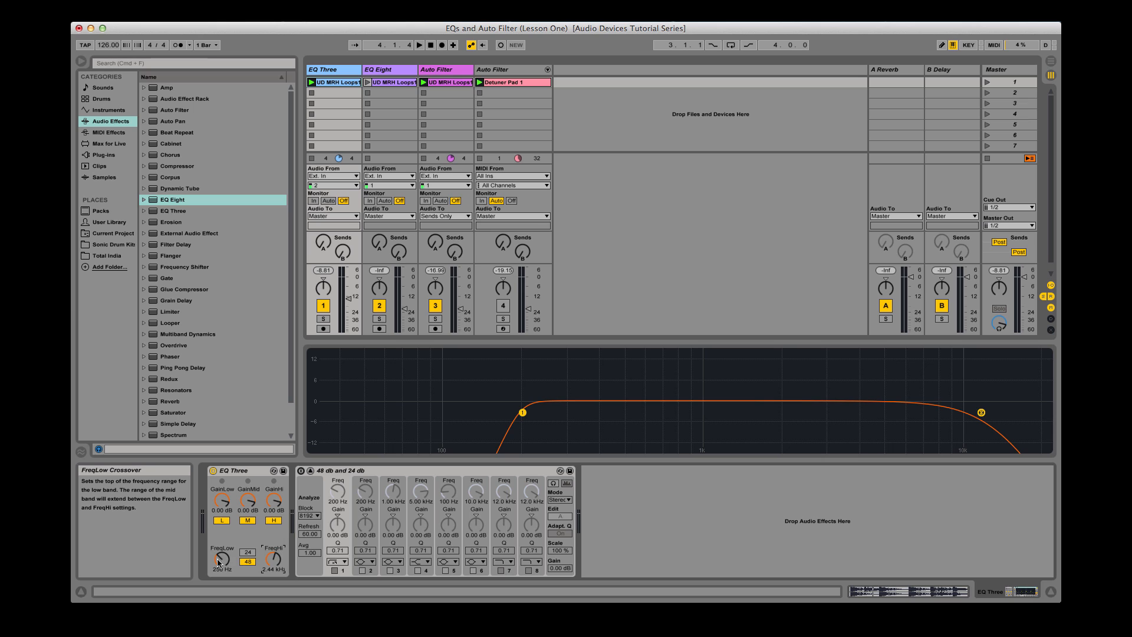
# Toggle EQ Three's filter slope back and forth between 24 and 48 dB, ending on 48 dB.
pyautogui.click(248, 553)
pyautogui.click(248, 562)
pyautogui.click(247, 554)
pyautogui.click(247, 563)
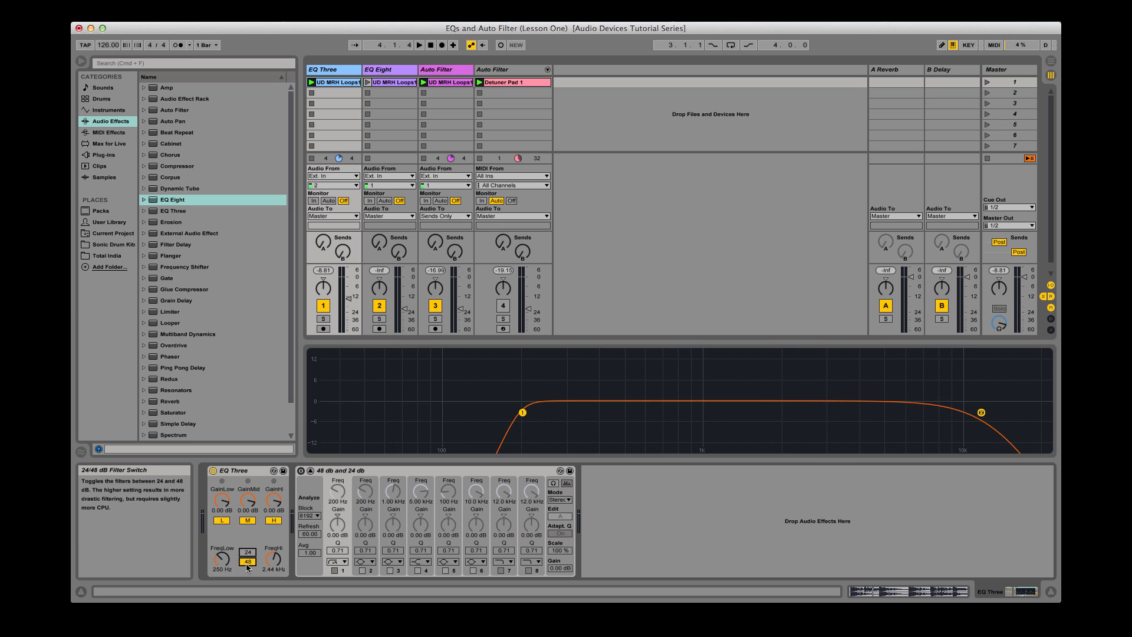
pyautogui.click(248, 553)
pyautogui.click(247, 562)
pyautogui.click(248, 553)
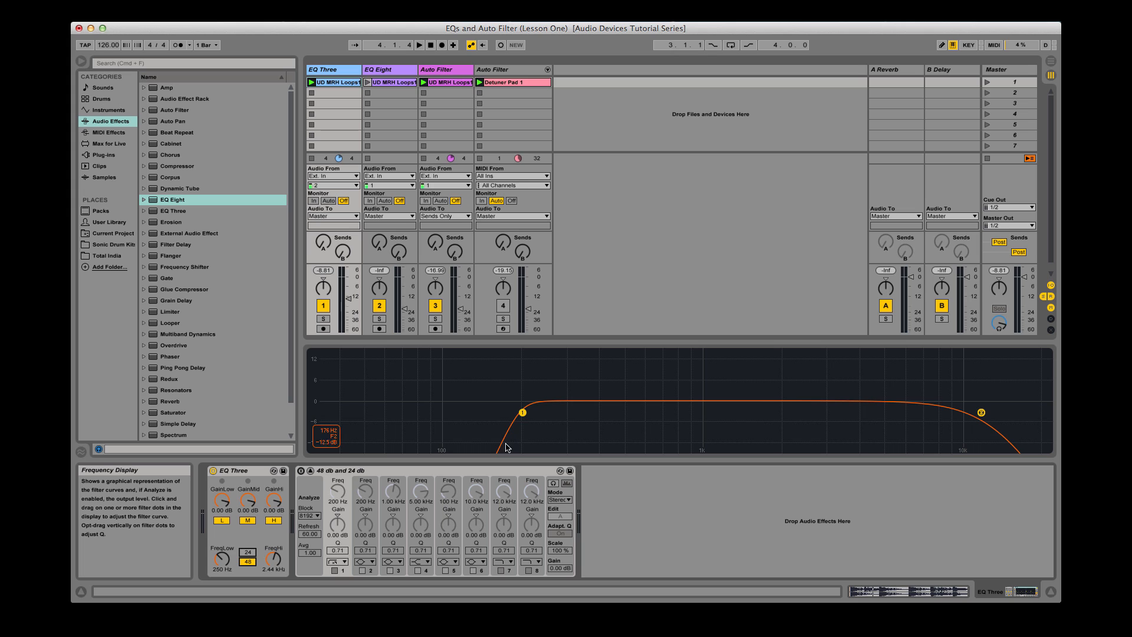
# Switch off EQ Three's low and mid bands and set its filter slope to 24 dB.
pyautogui.click(222, 520)
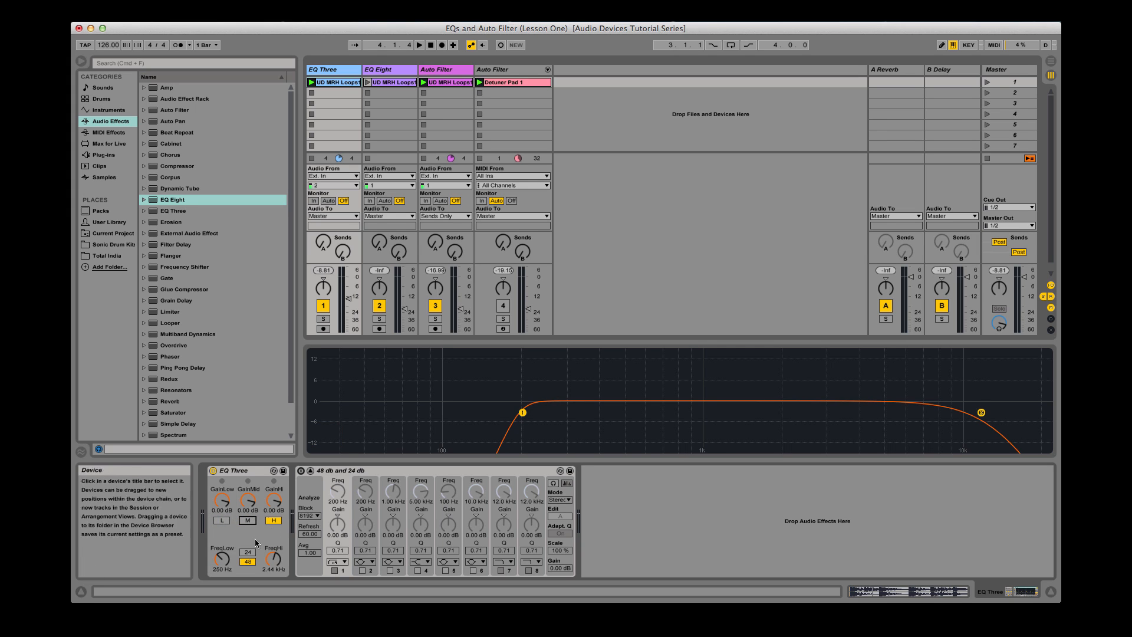
pyautogui.click(248, 563)
pyautogui.click(249, 563)
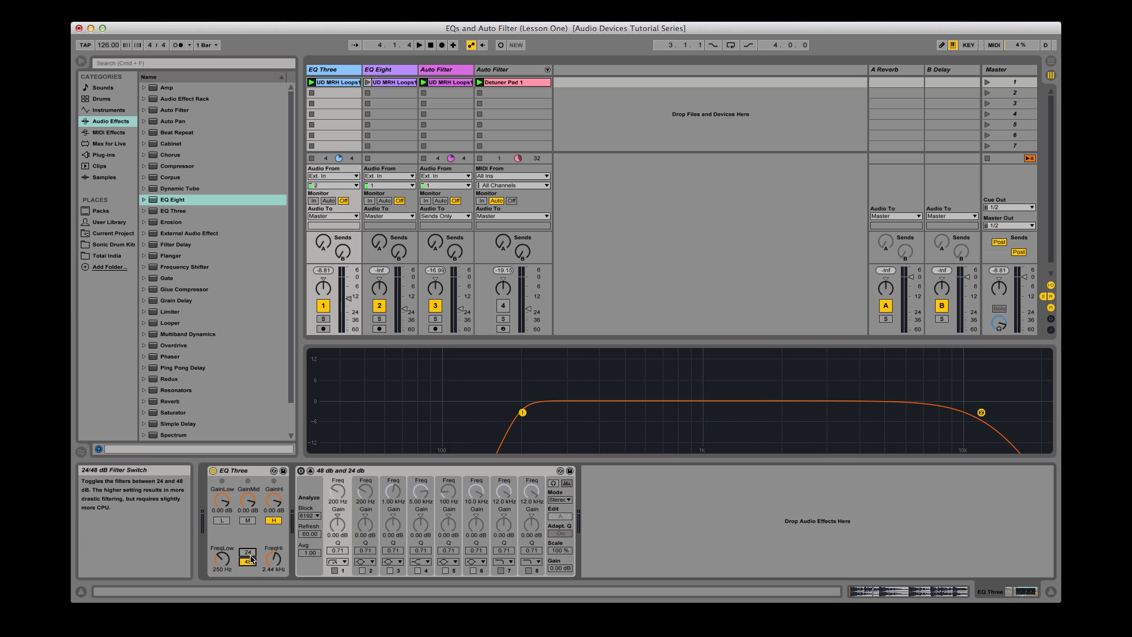
pyautogui.click(250, 552)
pyautogui.click(249, 563)
pyautogui.click(248, 553)
pyautogui.click(251, 557)
pyautogui.click(252, 560)
# Play the loop and compare EQ Three's 24 and 48 dB slopes with only the high band on.
pyautogui.press('space')
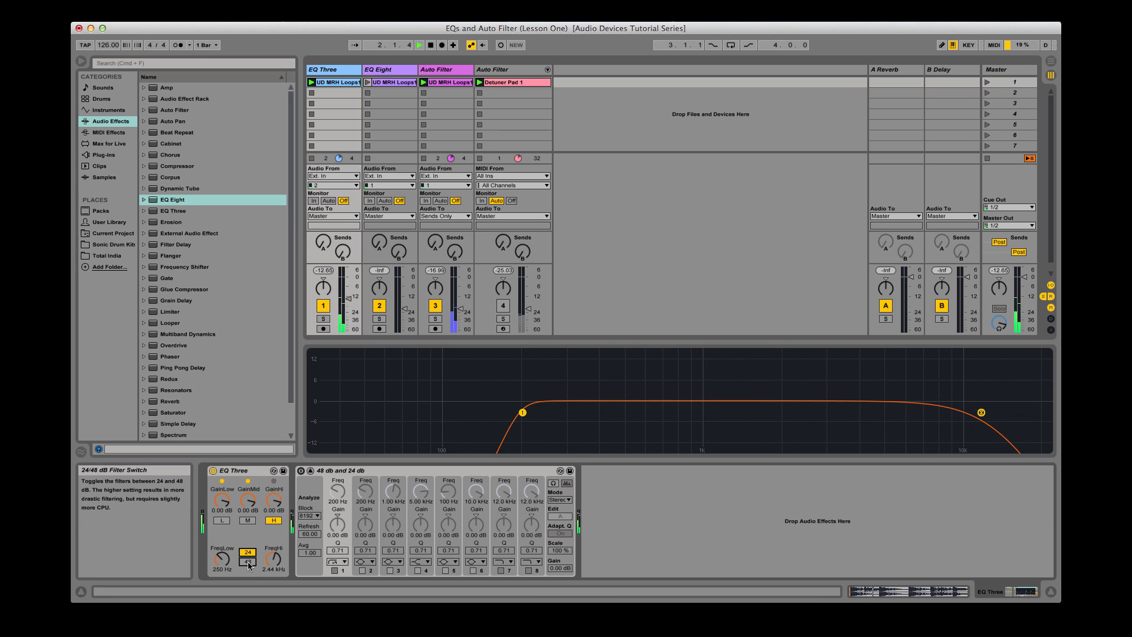
pyautogui.click(248, 562)
pyautogui.click(248, 553)
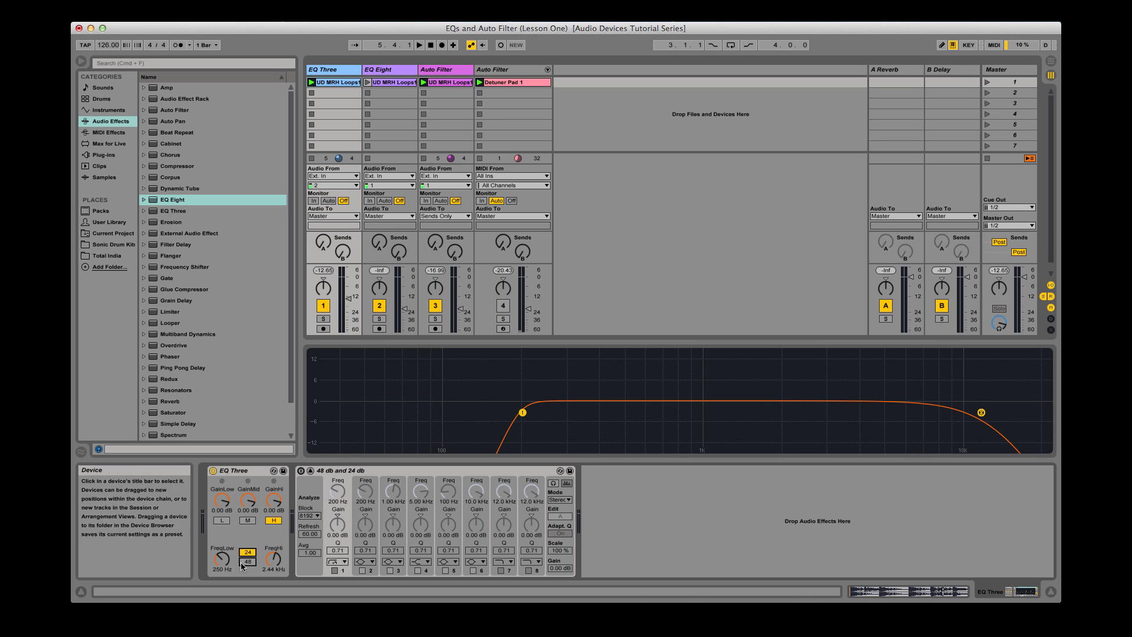
pyautogui.click(246, 561)
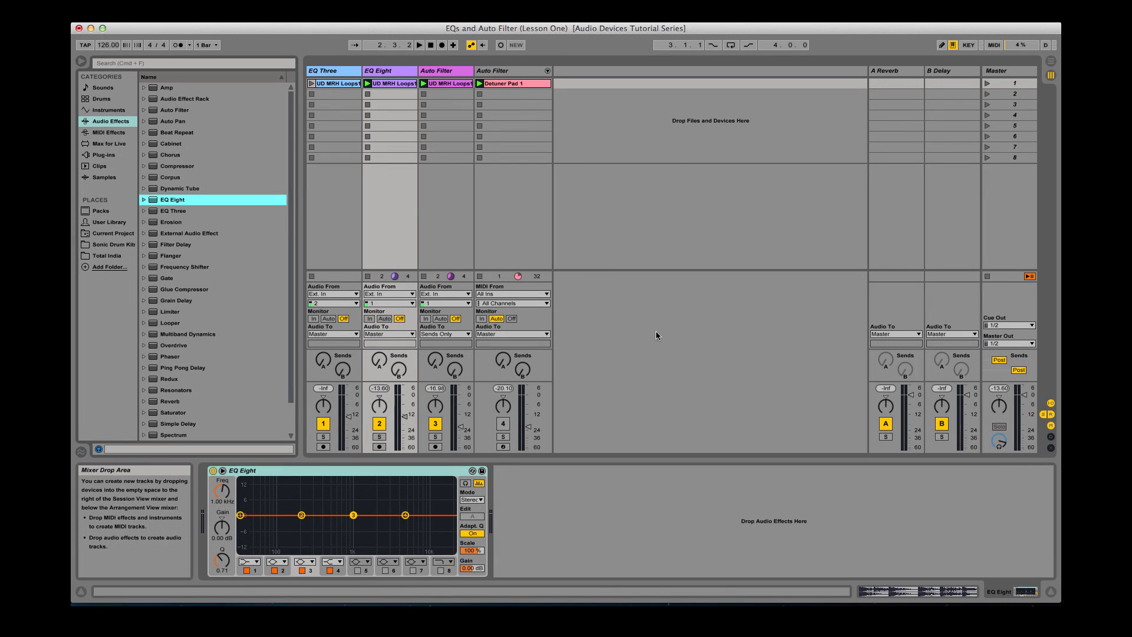
# Step through all eight filter bands of the EQ Eight device and return to filter 1.
pyautogui.click(264, 474)
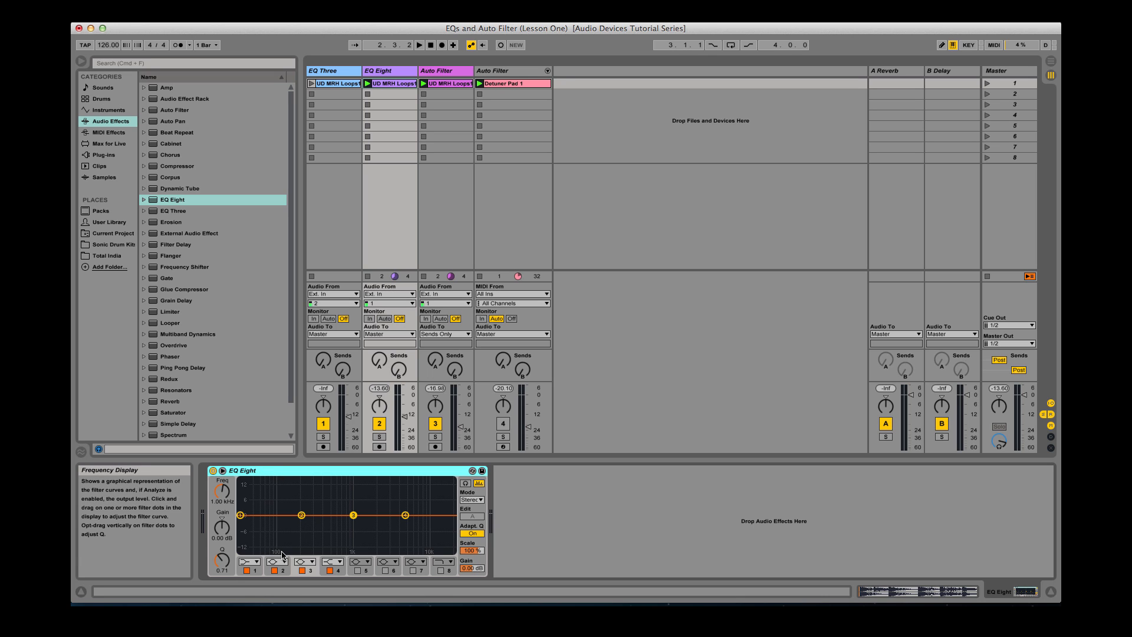
pyautogui.click(254, 571)
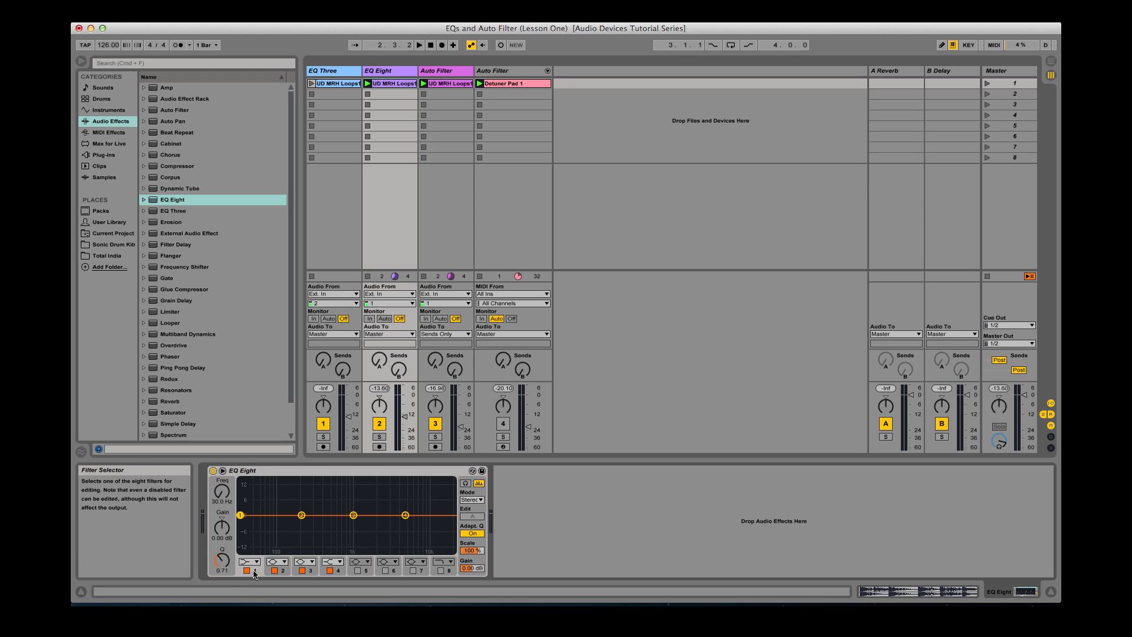
pyautogui.click(283, 572)
pyautogui.click(310, 572)
pyautogui.click(333, 572)
pyautogui.click(366, 571)
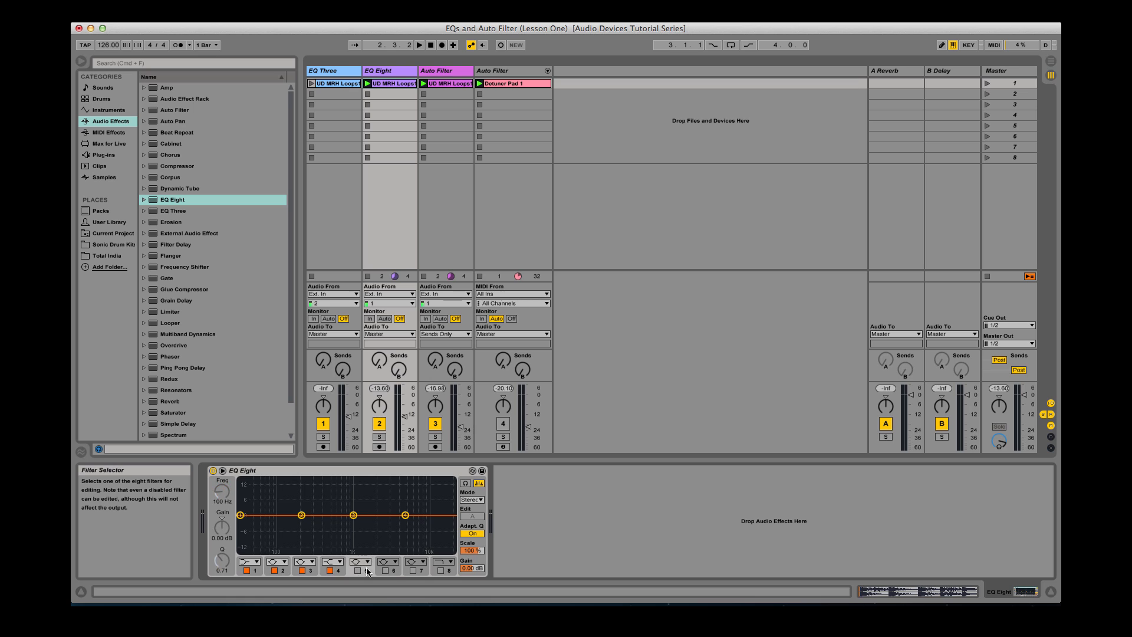
pyautogui.click(394, 571)
pyautogui.click(421, 570)
pyautogui.click(449, 571)
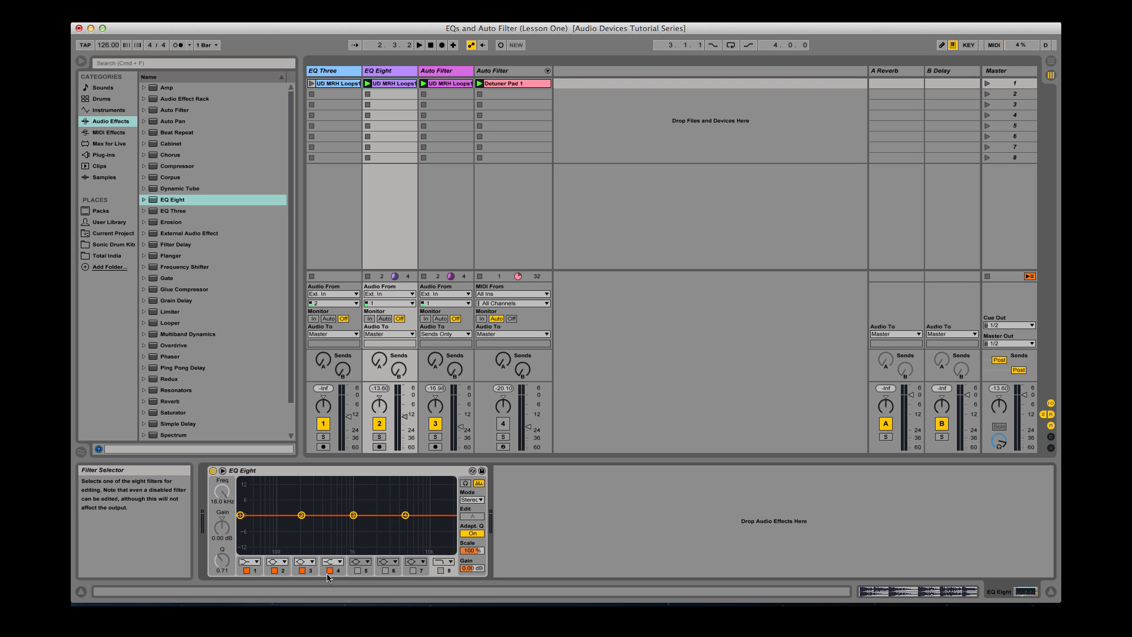
pyautogui.click(243, 567)
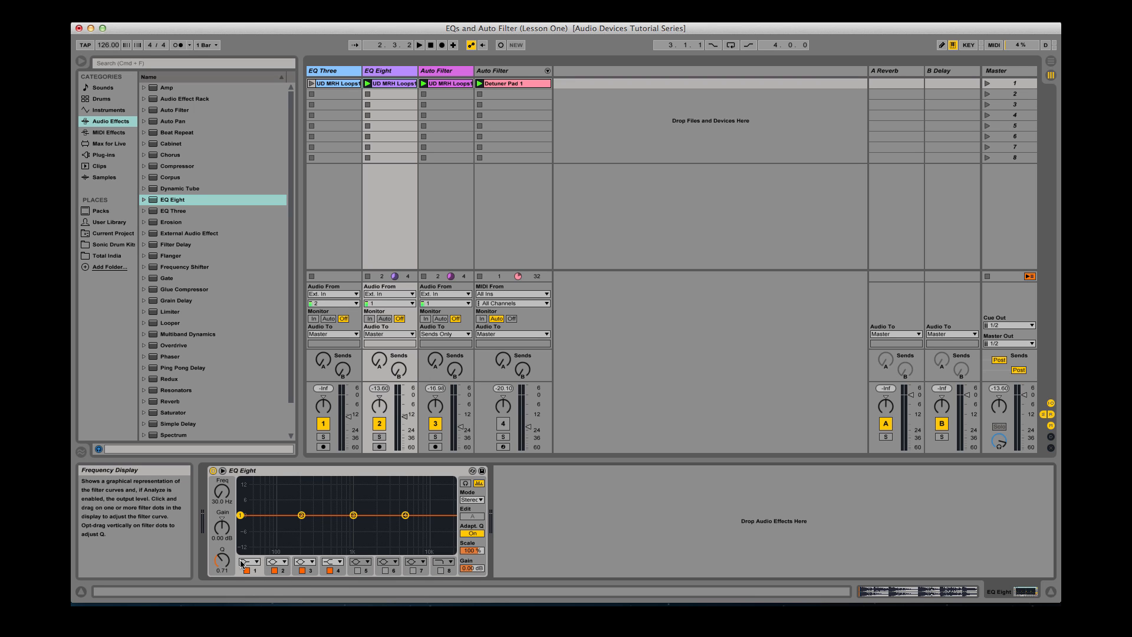
# Examine filter 1's available modes and its frequency, gain and Q controls in EQ Eight's expanded view.
pyautogui.doubleClick(299, 508)
pyautogui.doubleClick(381, 392)
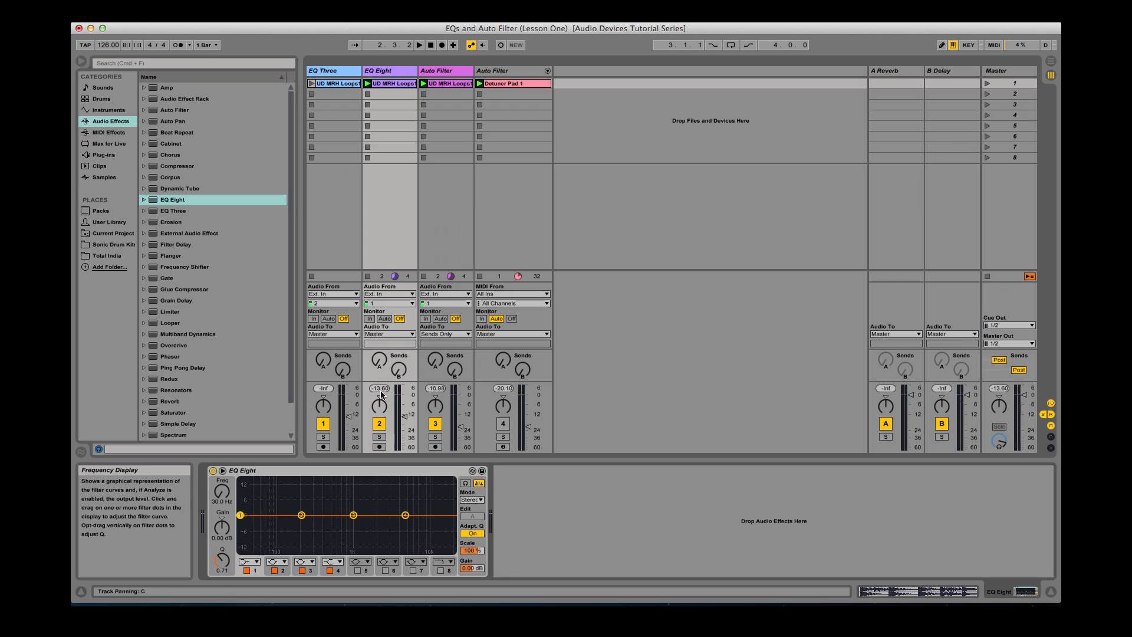
pyautogui.click(248, 561)
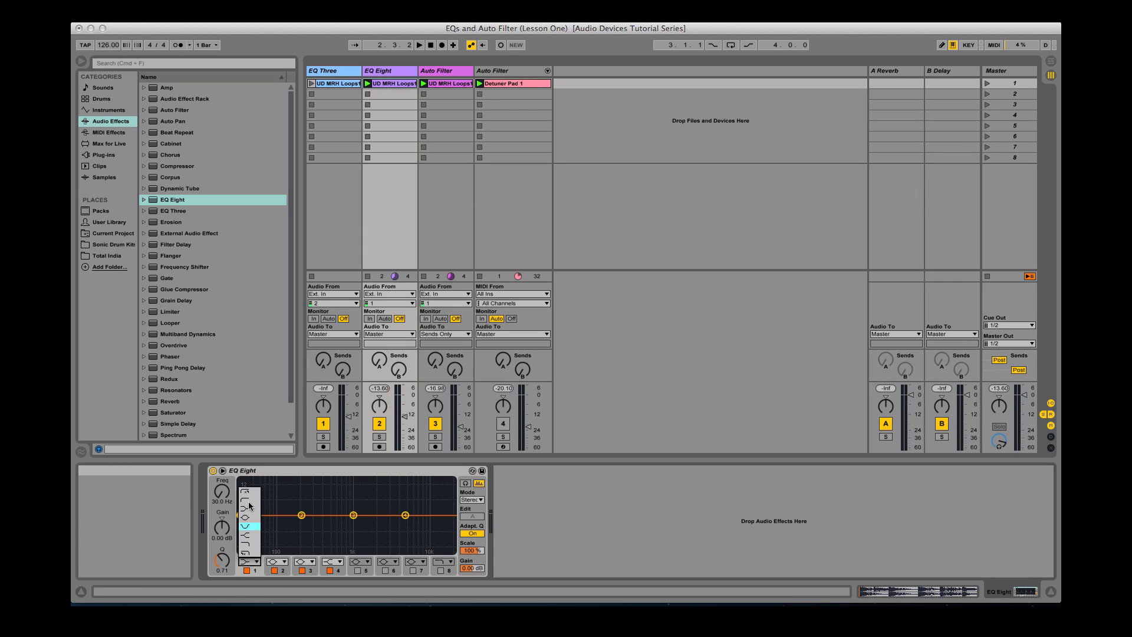
pyautogui.click(259, 571)
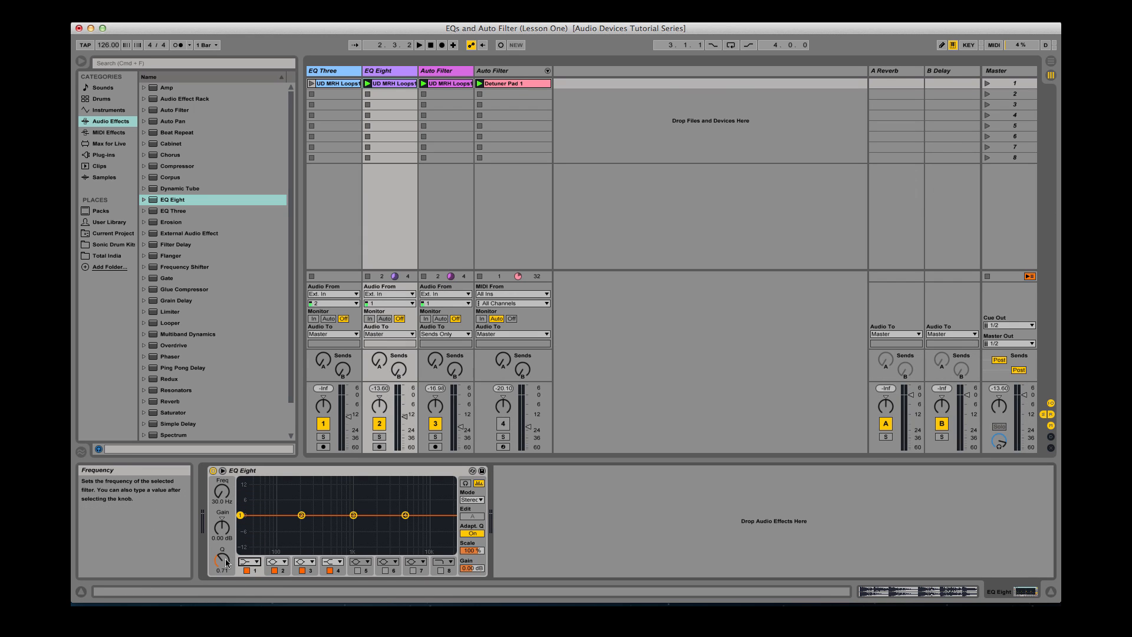
pyautogui.doubleClick(300, 500)
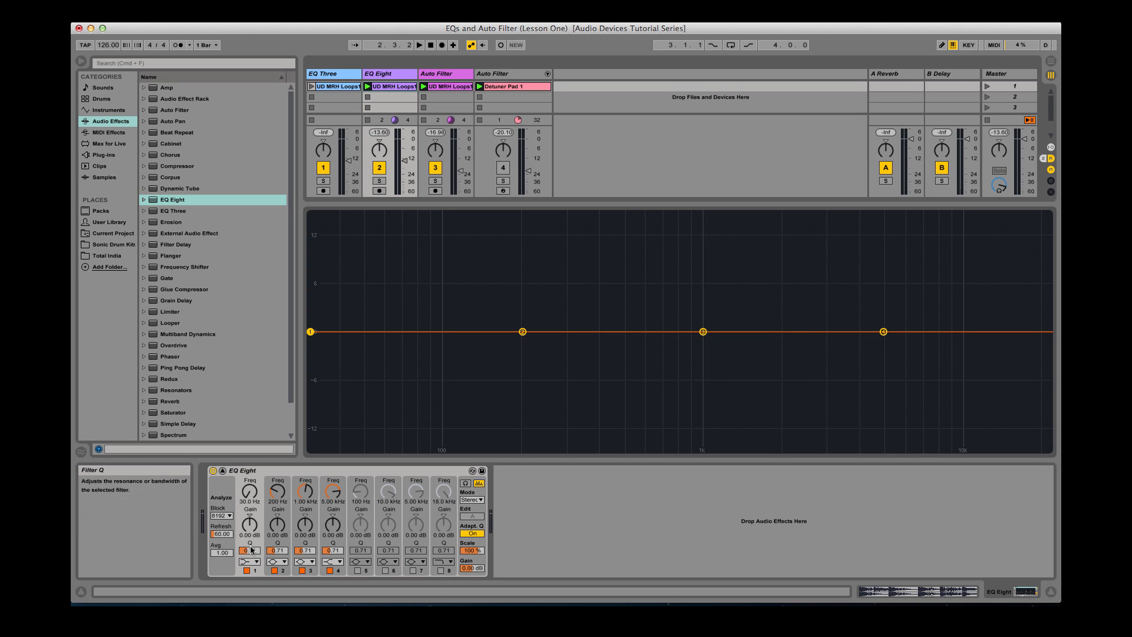
pyautogui.click(249, 493)
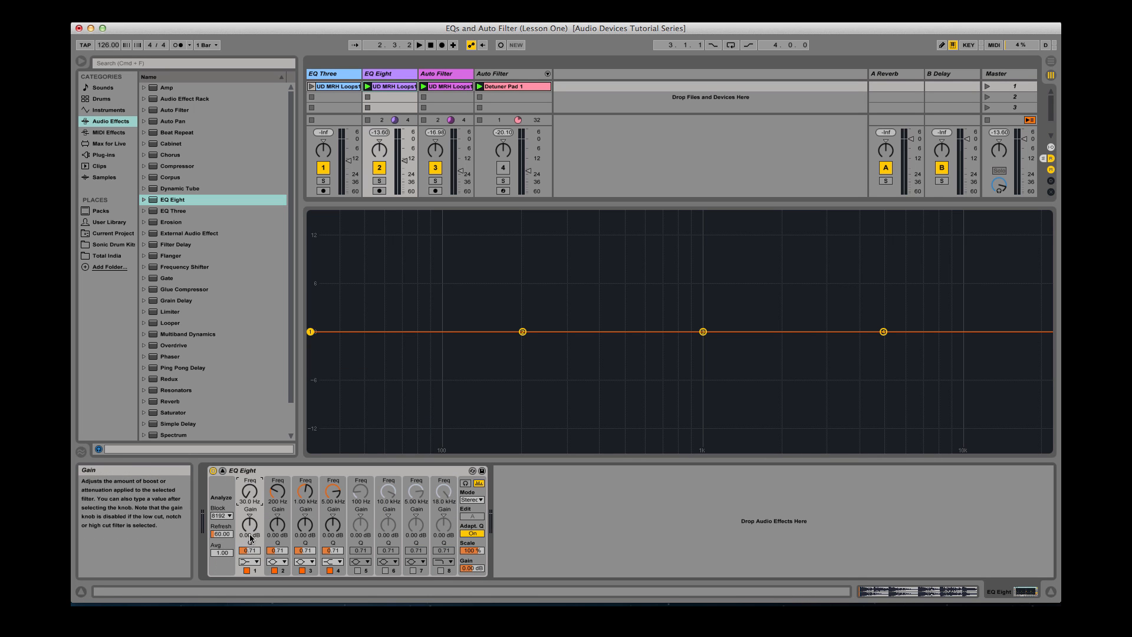
pyautogui.doubleClick(381, 390)
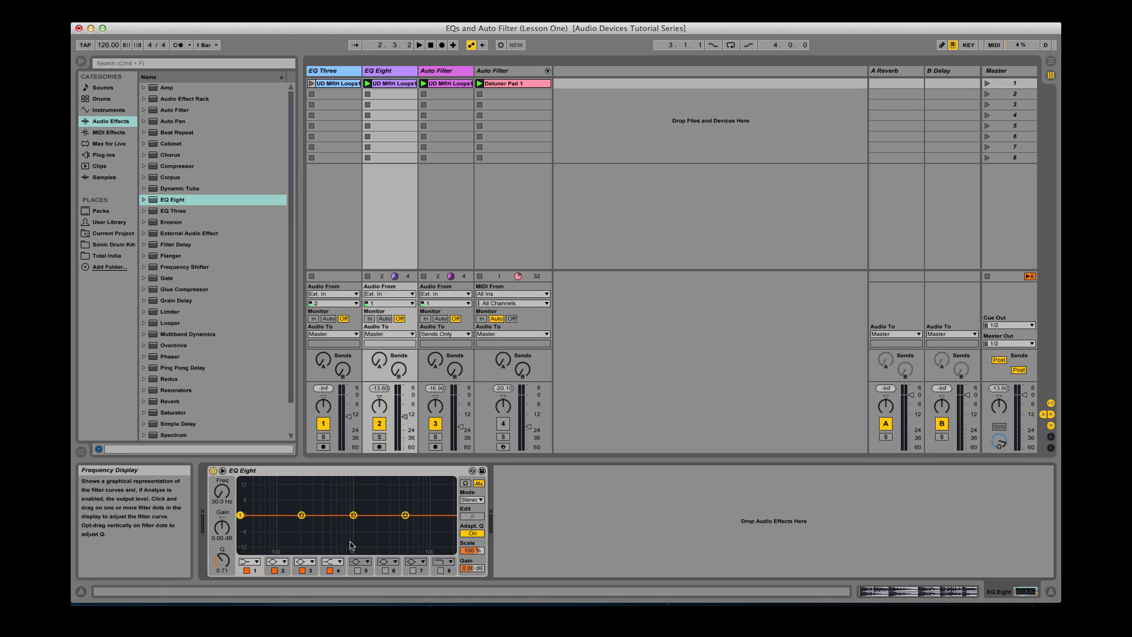
# Set filter 1 to the 48 dB low cut at about 61.7 Hz in the expanded display, and switch it to the 12 dB low cut.
pyautogui.click(255, 563)
pyautogui.click(298, 536)
pyautogui.doubleClick(292, 535)
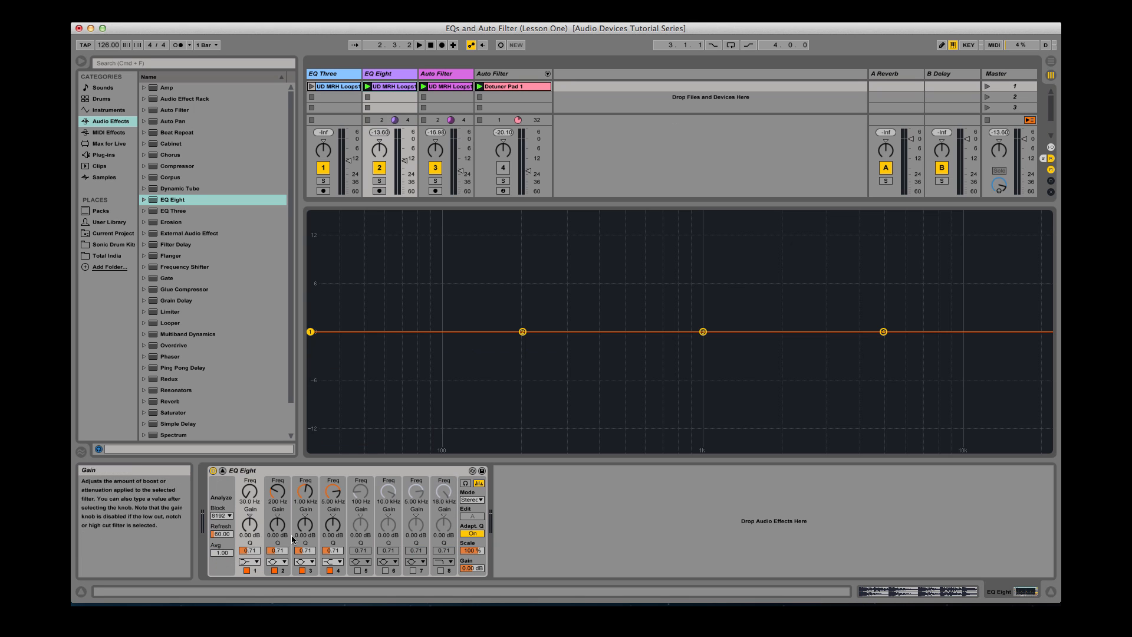
pyautogui.click(250, 561)
pyautogui.click(253, 491)
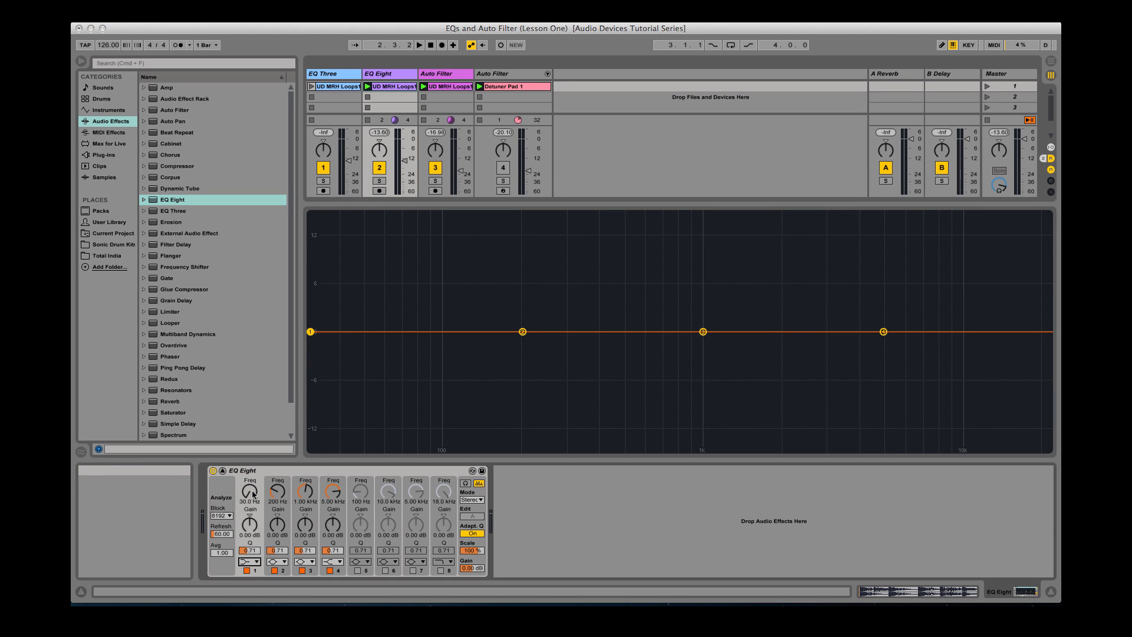
pyautogui.moveTo(253, 500)
pyautogui.mouseDown()
pyautogui.moveTo(253, 472)
pyautogui.moveTo(254, 492)
pyautogui.mouseUp()
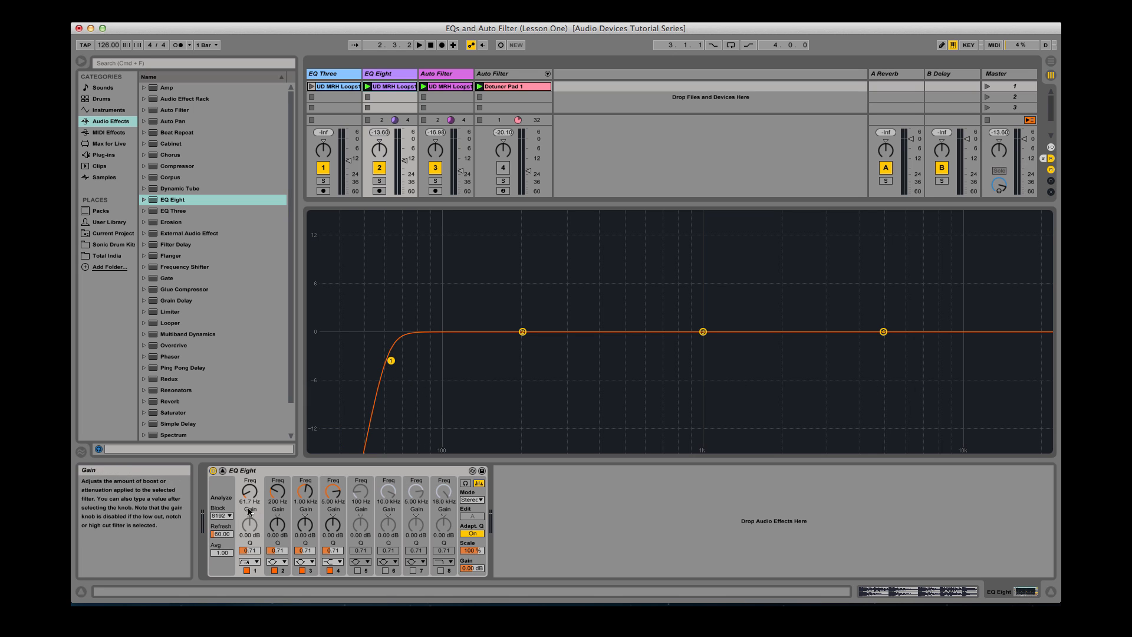
pyautogui.click(249, 562)
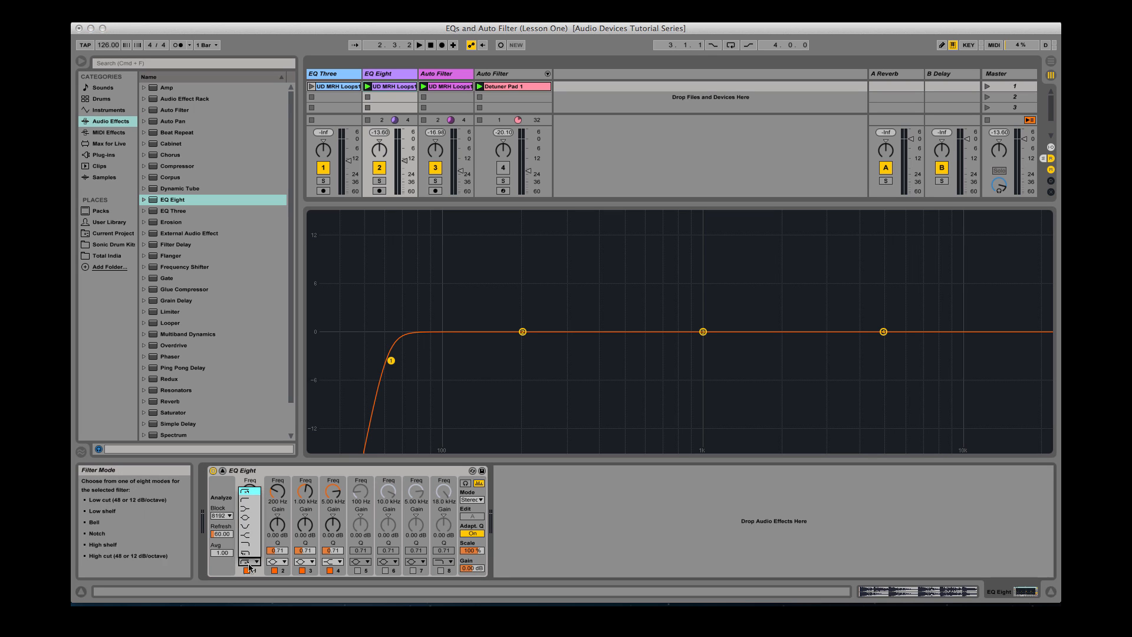
pyautogui.click(248, 503)
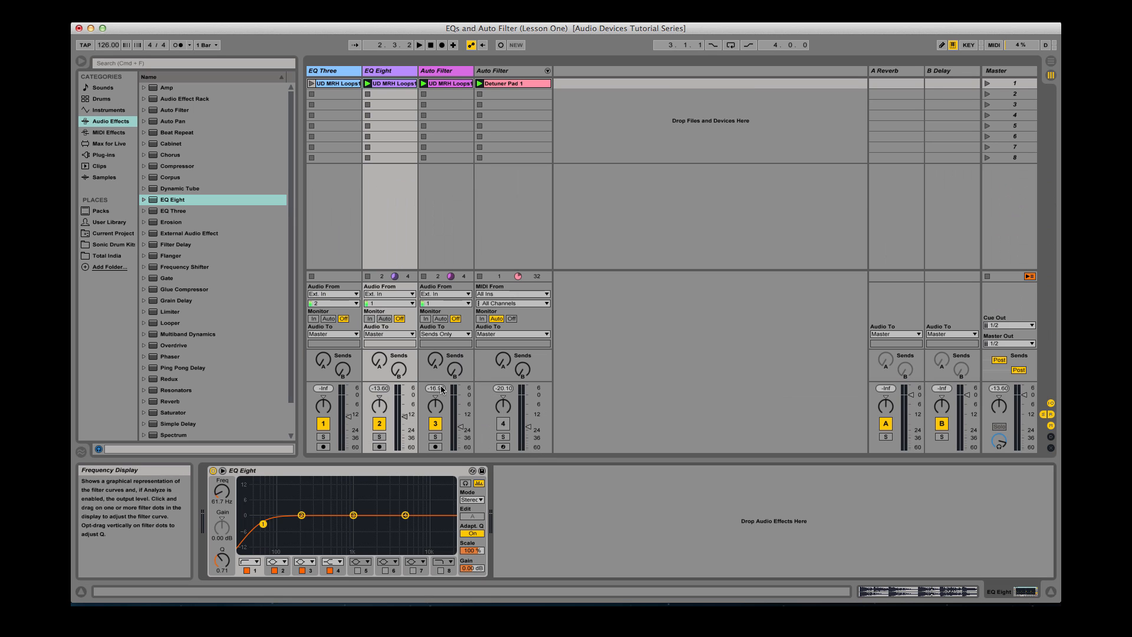
# Move filter 1's low cut to about 188 Hz and raise its Q to about 3.28.
pyautogui.click(479, 483)
pyautogui.moveTo(221, 500); pyautogui.dragTo(222, 546)
pyautogui.doubleClick(269, 500)
pyautogui.doubleClick(366, 397)
pyautogui.moveTo(222, 558); pyautogui.dragTo(222, 539)
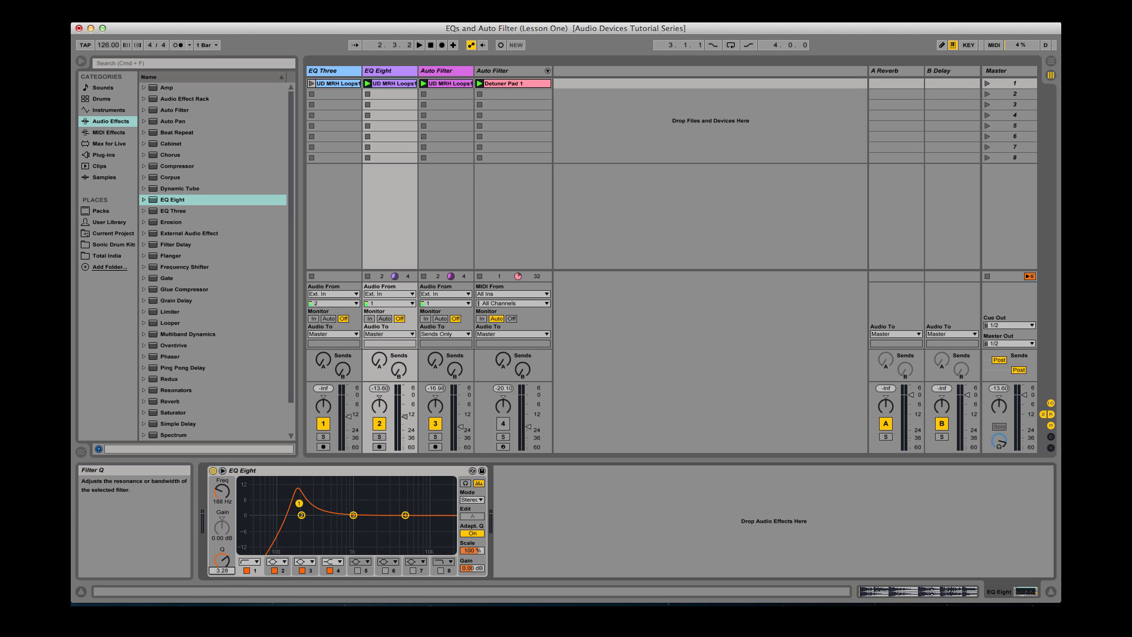
# Set filter 1's frequency to about 103 Hz, reset its Q to 0.71, and raise the Q to about 1.79.
pyautogui.moveTo(226, 484); pyautogui.dragTo(201, 565)
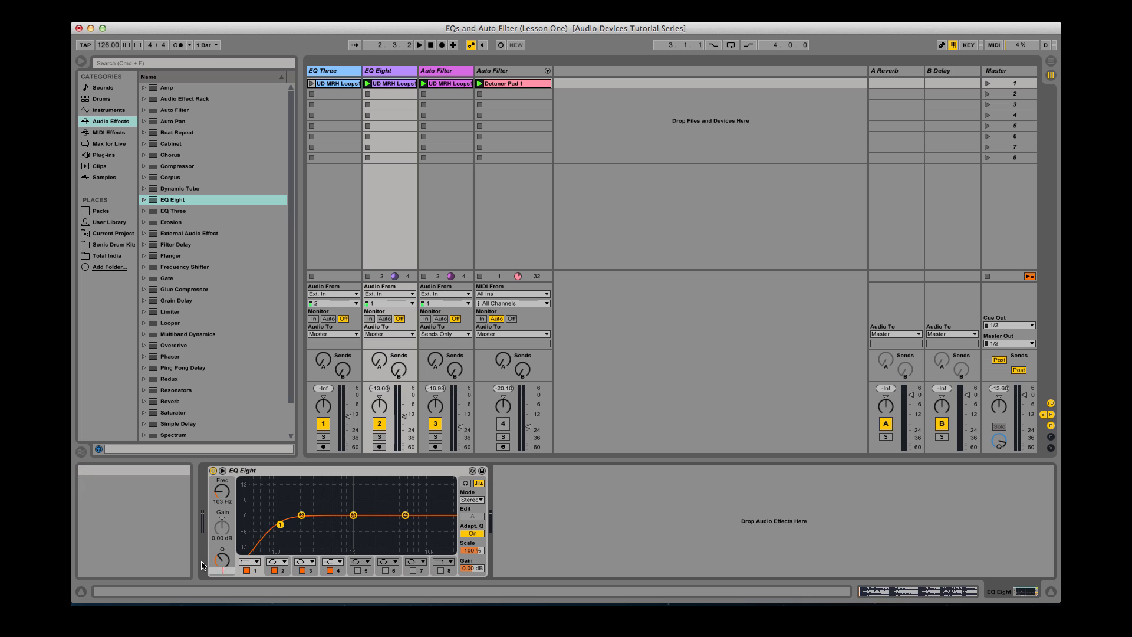
pyautogui.write('0.71')
pyautogui.press('Return')
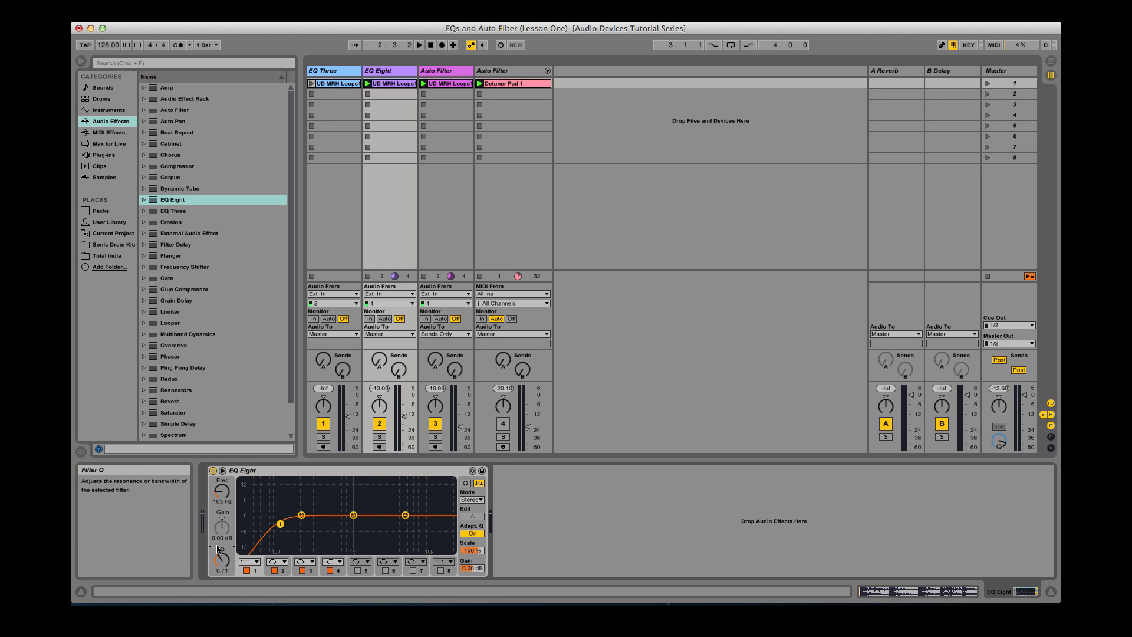
pyautogui.moveTo(222, 561); pyautogui.dragTo(261, 550)
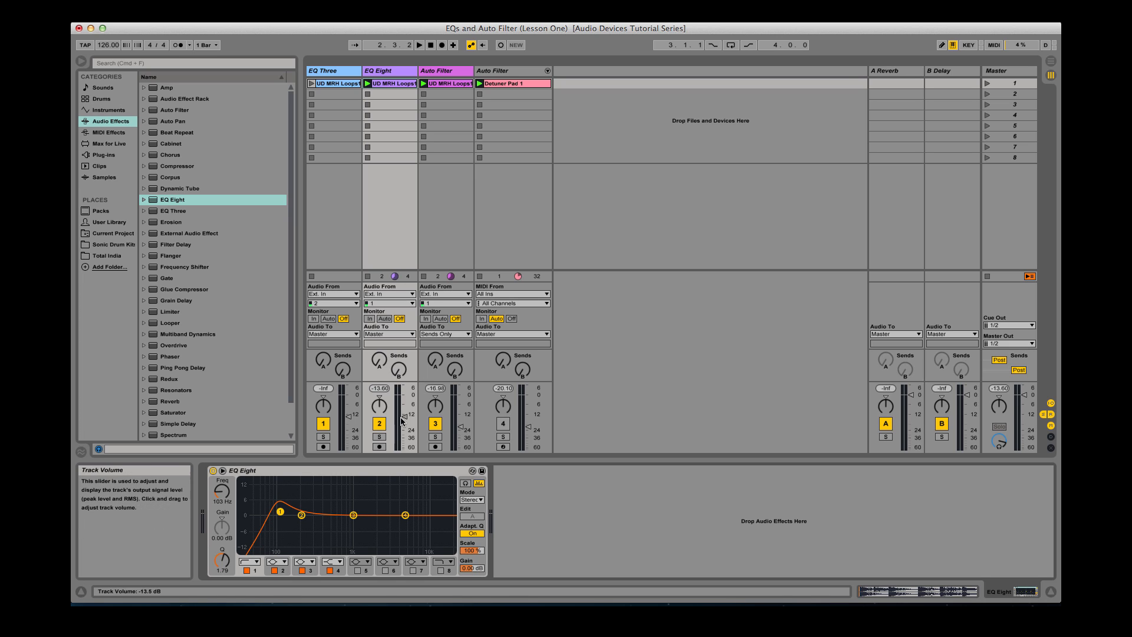
# Play the loop while raising filter 1's low cut to 1.52 kHz and adjusting its Q to 0.85, and stop playback.
pyautogui.moveTo(231, 559); pyautogui.dragTo(222, 537)
pyautogui.press('space')
pyautogui.moveTo(221, 491); pyautogui.dragTo(222, 472)
pyautogui.moveTo(221, 560); pyautogui.dragTo(222, 573)
pyautogui.moveTo(222, 491)
pyautogui.mouseDown()
pyautogui.moveTo(222, 516)
pyautogui.moveTo(221, 485)
pyautogui.mouseUp()
pyautogui.press('space')
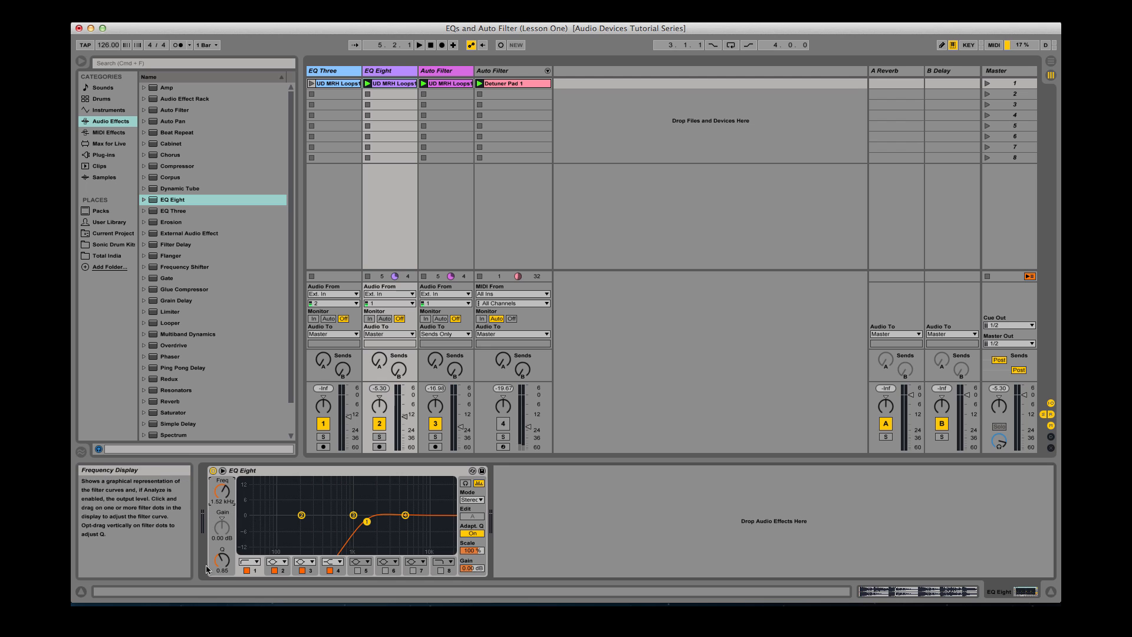
# Lower filter 1's low cut to 123 Hz with a Q of 1.40 and show the expanded EQ display.
pyautogui.moveTo(222, 560); pyautogui.dragTo(222, 553)
pyautogui.moveTo(221, 499); pyautogui.dragTo(221, 529)
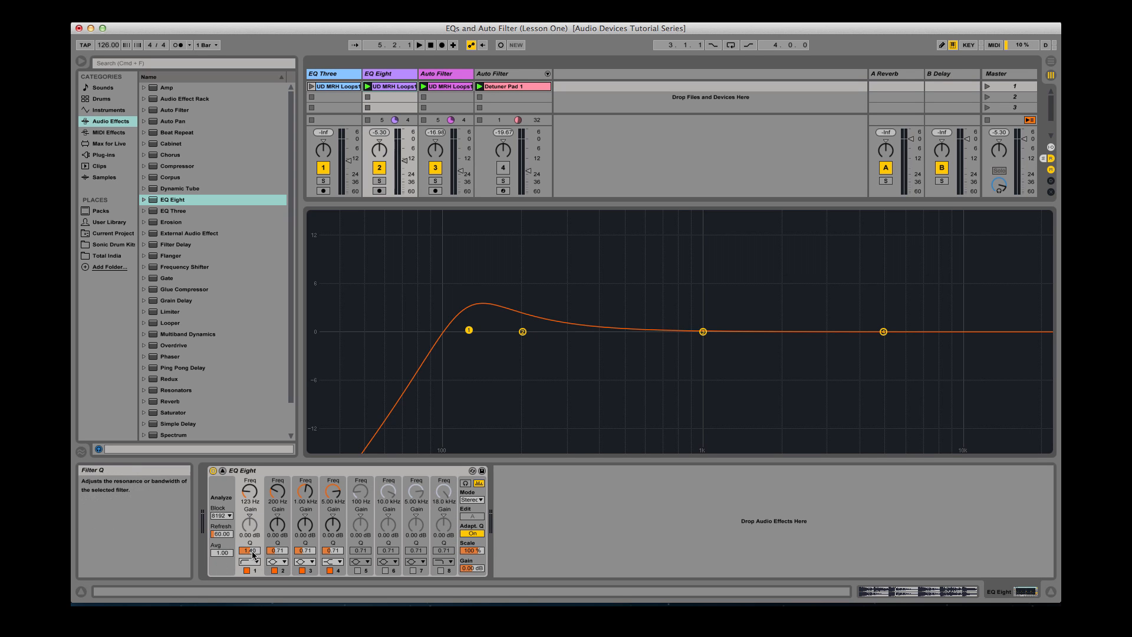
# Change filter 1 to the low shelf mode and boost its gain to 10.5 dB.
pyautogui.click(256, 562)
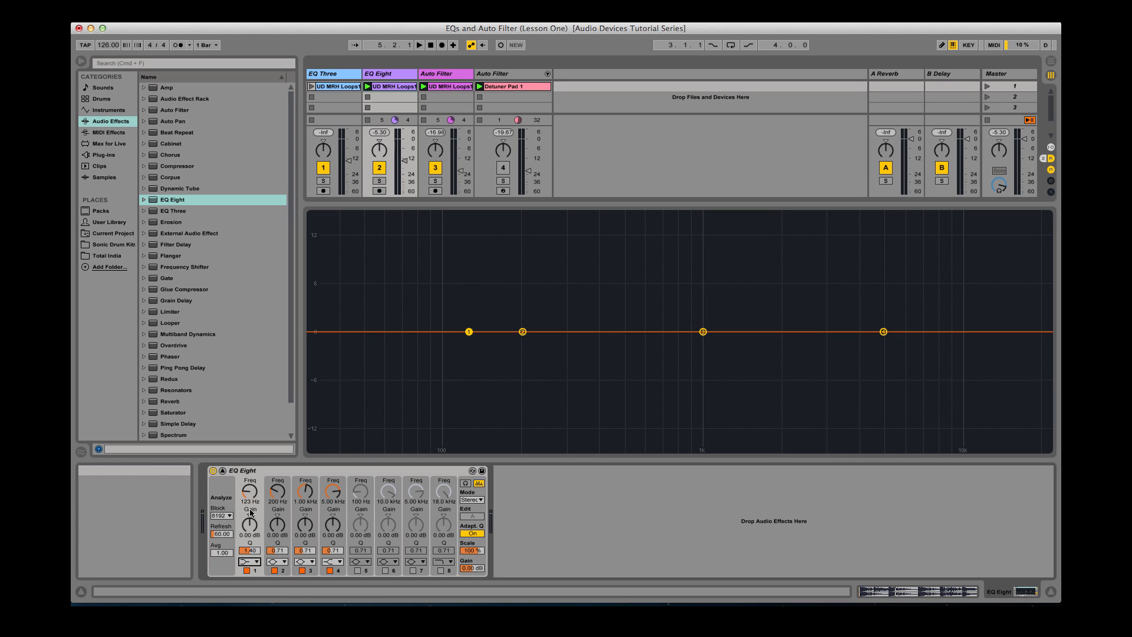
pyautogui.click(250, 508)
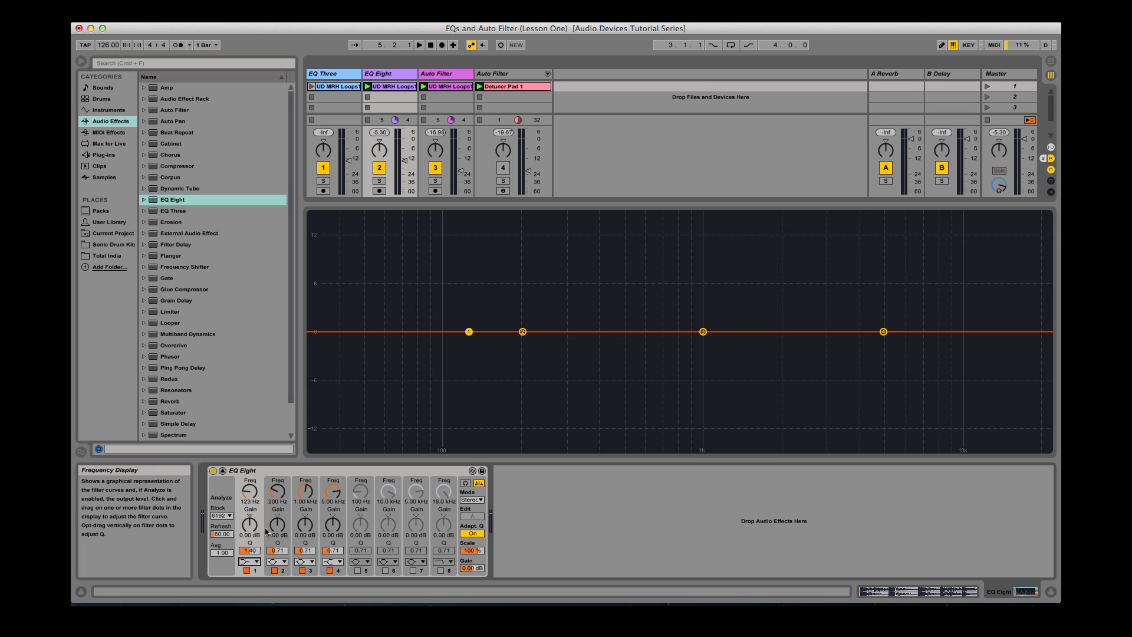
pyautogui.moveTo(250, 527); pyautogui.dragTo(250, 485)
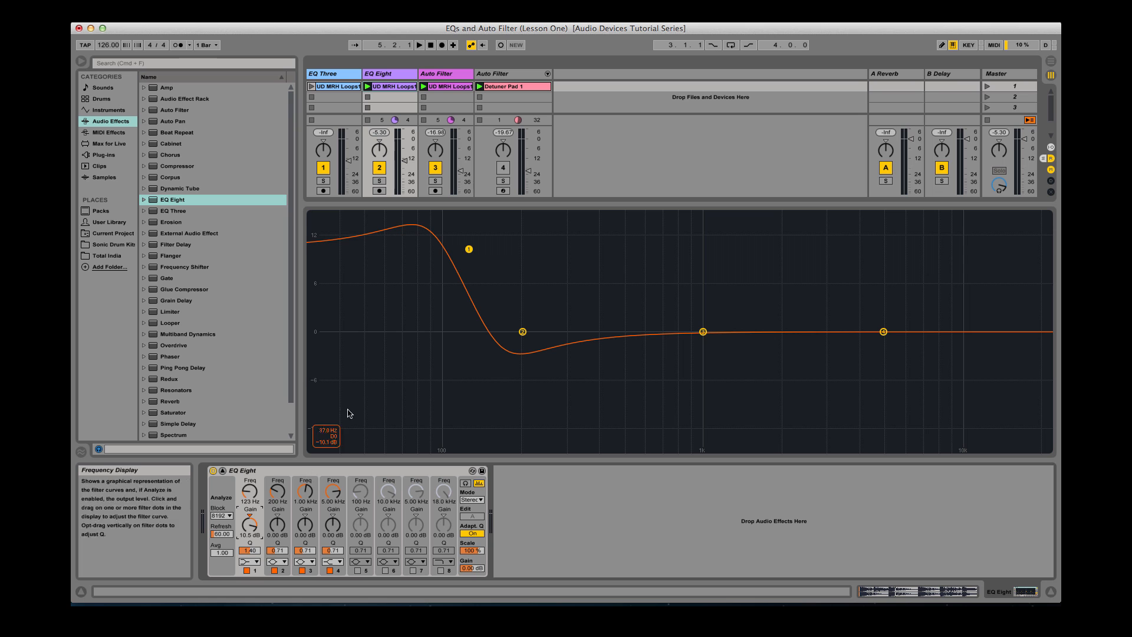
# Set the low shelf to 244 Hz, 0.48 dB gain and a Q of 0.39, returning to the compact EQ view.
pyautogui.moveTo(251, 491)
pyautogui.mouseDown()
pyautogui.moveTo(251, 450)
pyautogui.moveTo(251, 482)
pyautogui.mouseUp()
pyautogui.moveTo(250, 523); pyautogui.dragTo(250, 598)
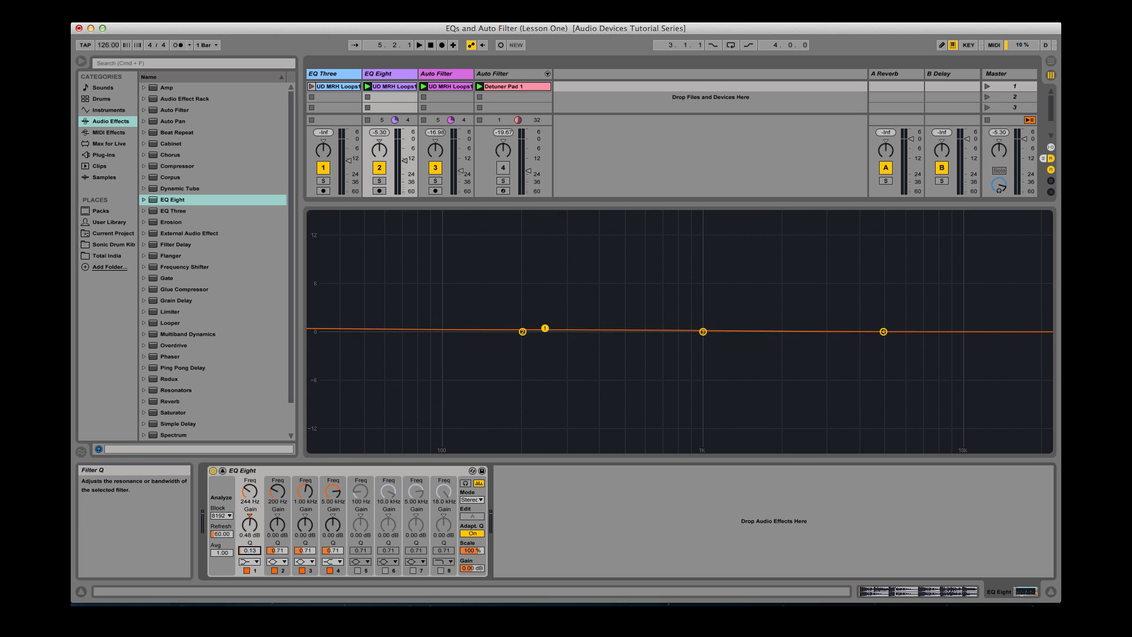
pyautogui.doubleClick(434, 370)
pyautogui.click(222, 560)
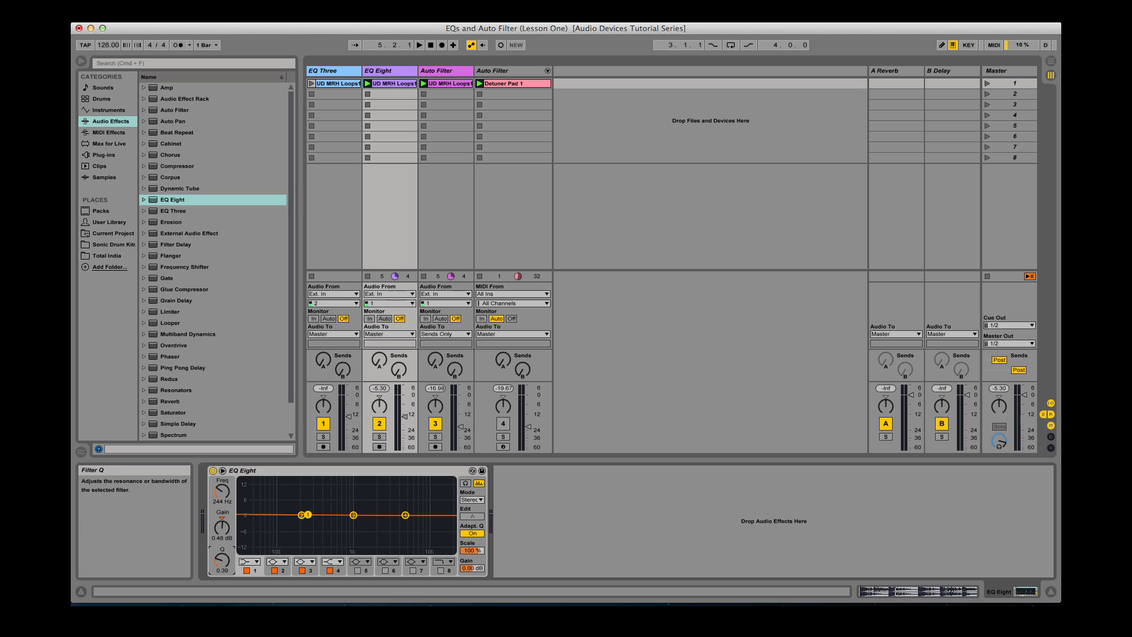
# Boost the low shelf's gain to 8.10 dB, and try its Q at 0.10 and at 18.0.
pyautogui.moveTo(220, 527); pyautogui.dragTo(220, 491)
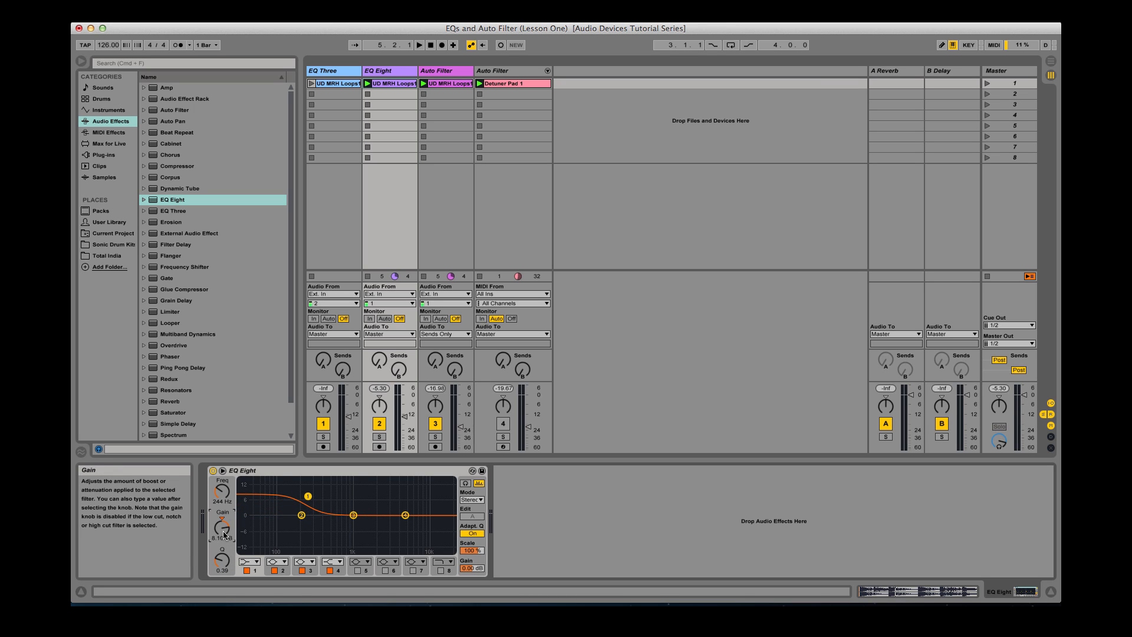
pyautogui.moveTo(219, 572); pyautogui.dragTo(220, 586)
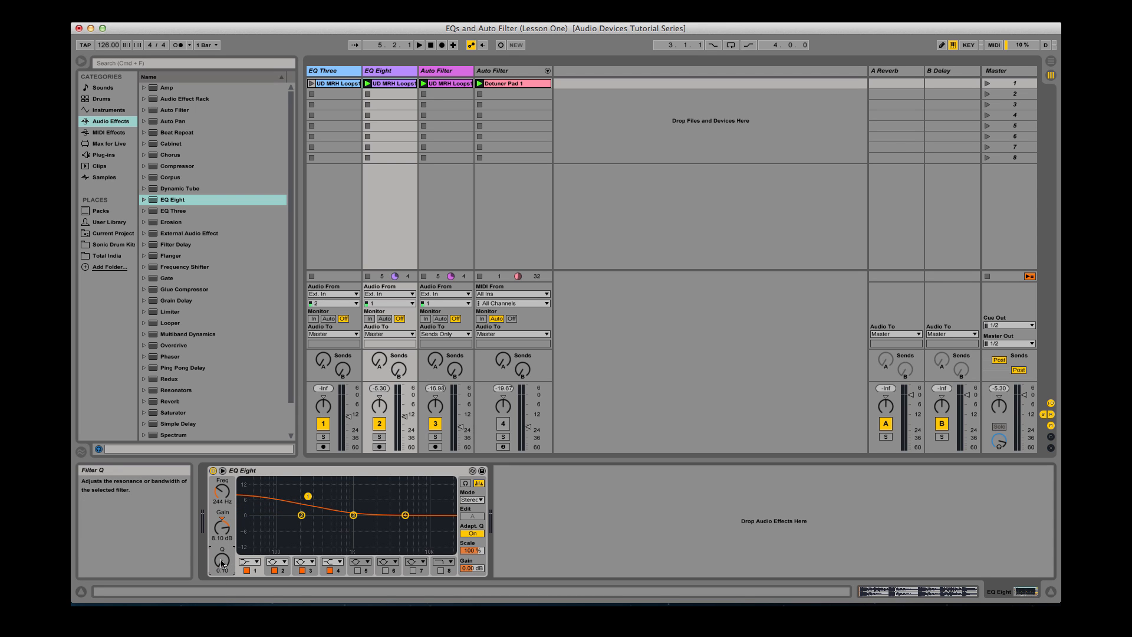
pyautogui.moveTo(221, 560); pyautogui.dragTo(222, 507)
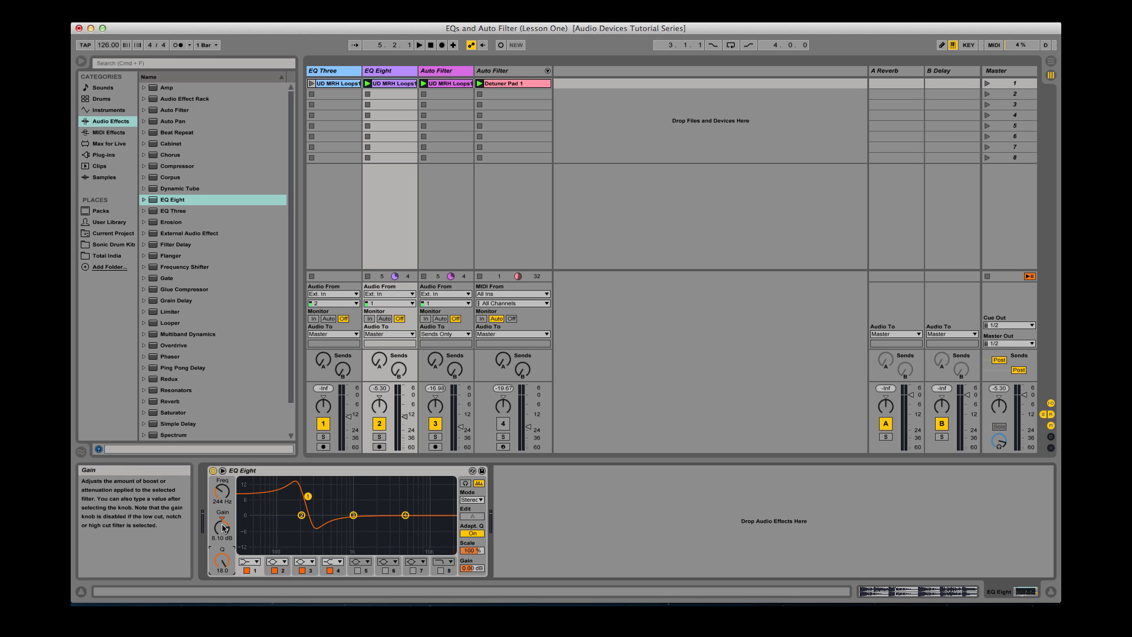
# Turn the low shelf into a cut and play the loop while setting its gain to -5.24 dB, and stop playback.
pyautogui.moveTo(222, 527)
pyautogui.mouseDown()
pyautogui.moveTo(222, 560)
pyautogui.moveTo(224, 529)
pyautogui.mouseUp()
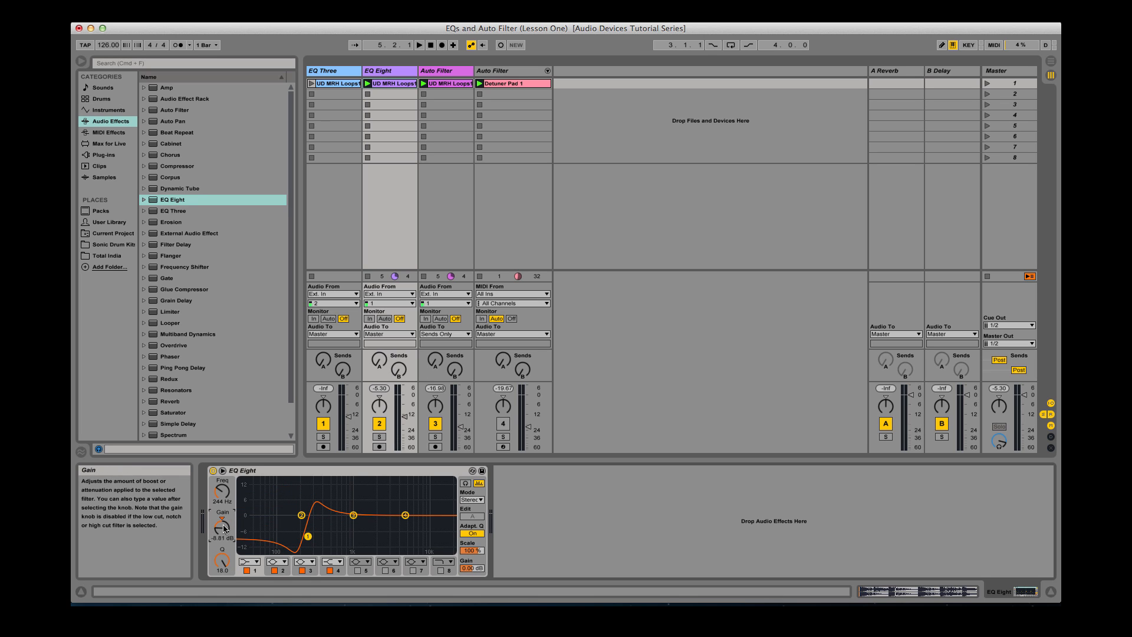
pyautogui.press('space')
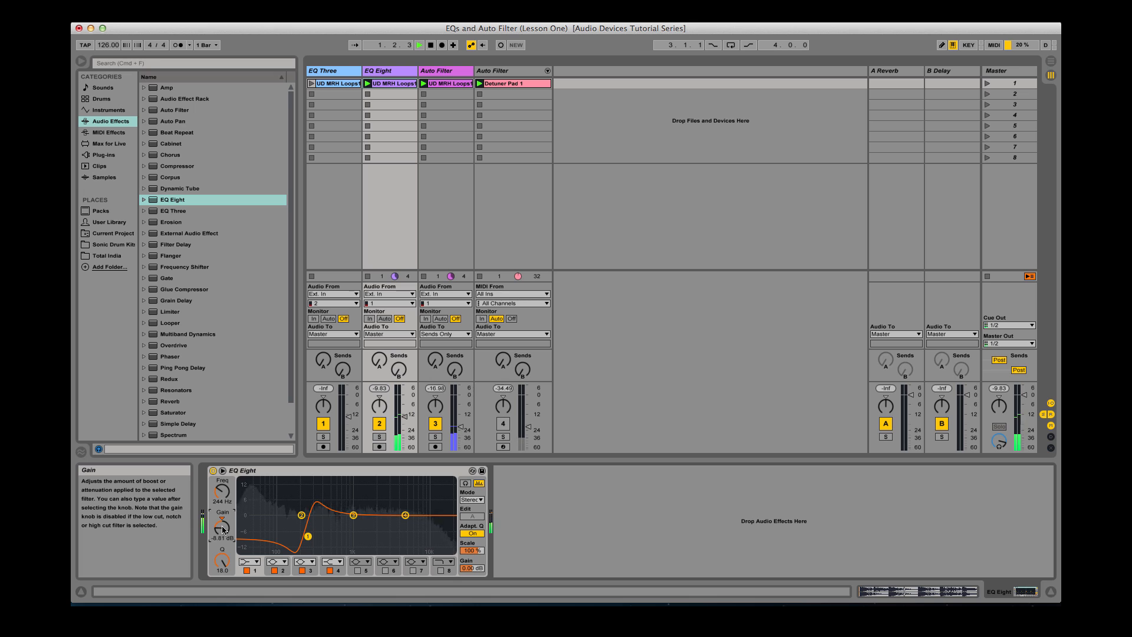
pyautogui.moveTo(223, 528)
pyautogui.mouseDown()
pyautogui.moveTo(222, 507)
pyautogui.moveTo(223, 521)
pyautogui.mouseUp()
pyautogui.press('space')
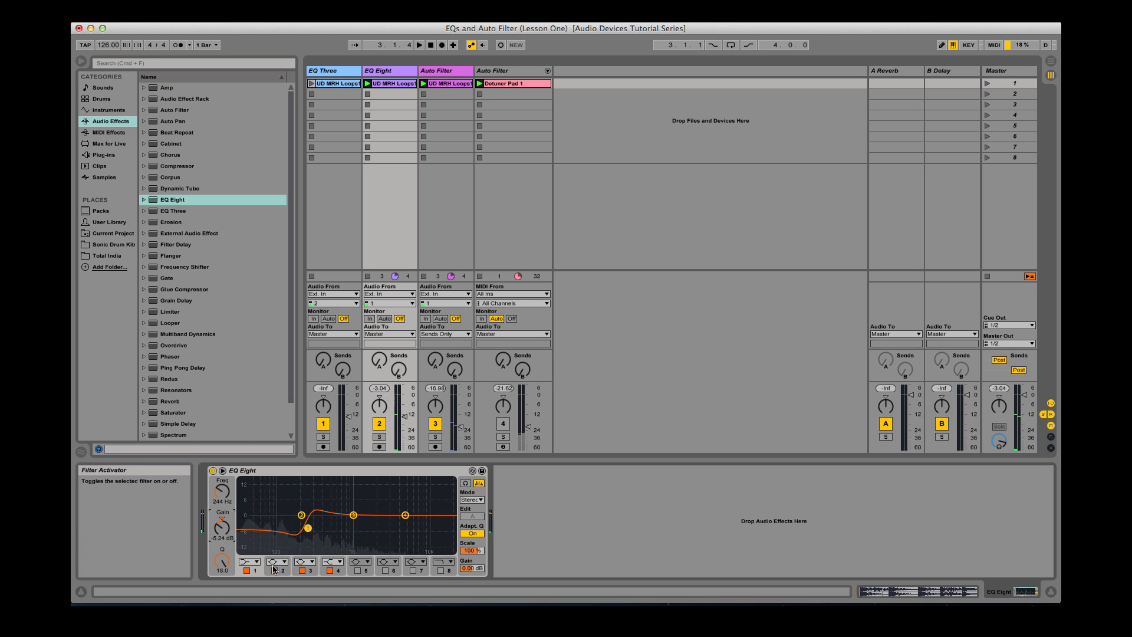
# Change filter 1 to the bell mode and boost its gain to 8.81 dB.
pyautogui.click(250, 561)
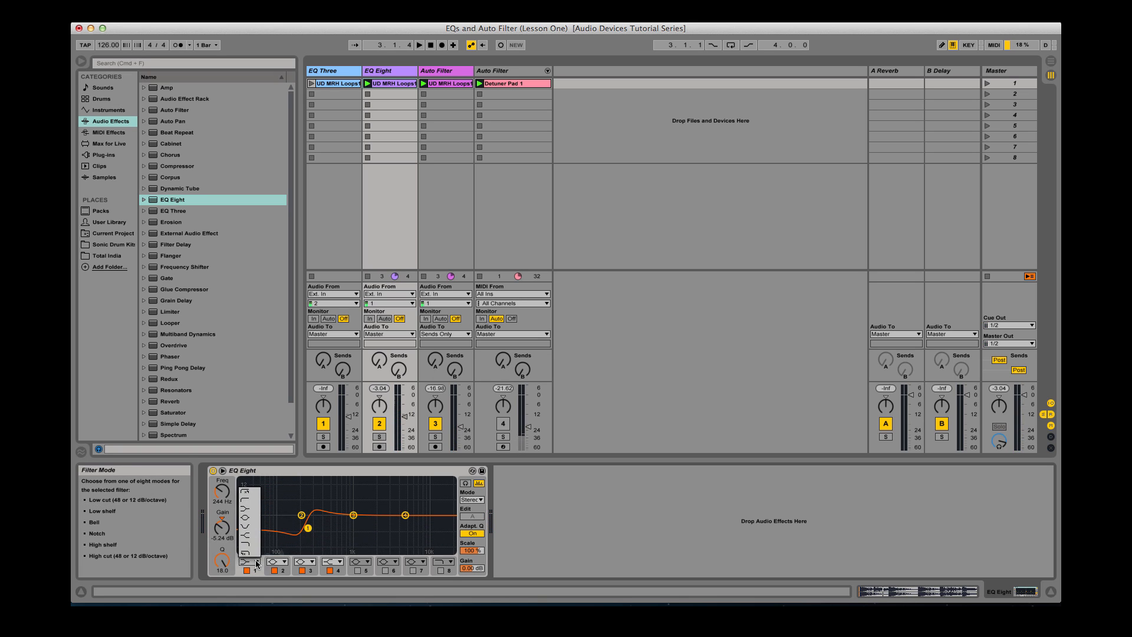
pyautogui.click(258, 520)
pyautogui.moveTo(223, 526); pyautogui.dragTo(223, 497)
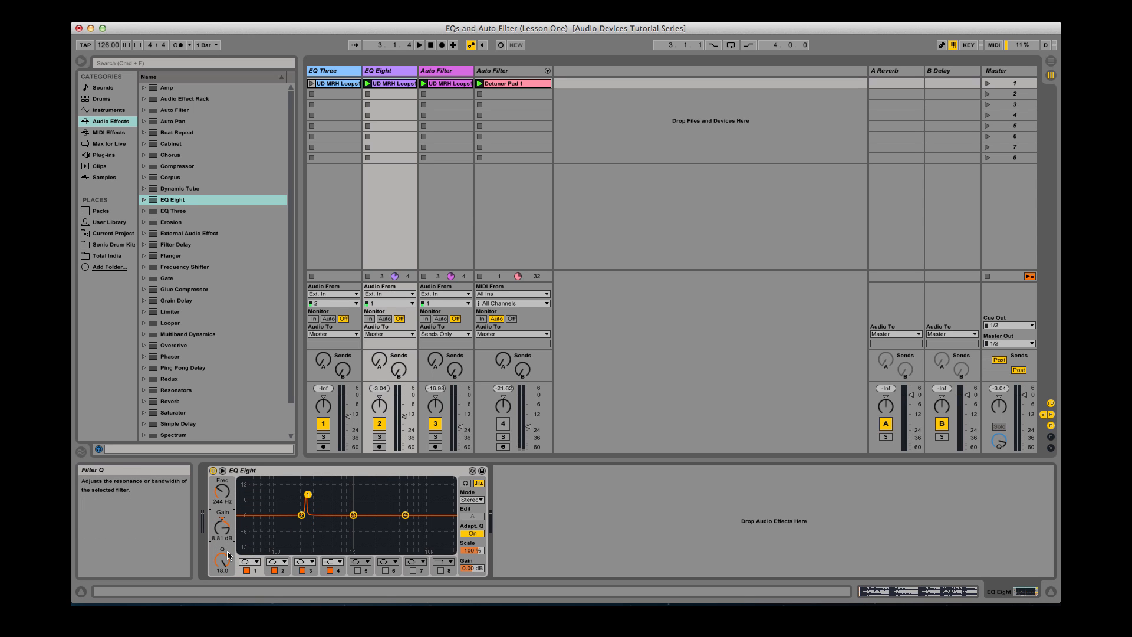
# Move the bell filter to 1.06 kHz and set its gain to 5.95 dB with a Q of 0.75.
pyautogui.moveTo(223, 491); pyautogui.dragTo(223, 470)
pyautogui.moveTo(223, 526)
pyautogui.mouseDown()
pyautogui.moveTo(223, 575)
pyautogui.moveTo(223, 538)
pyautogui.mouseUp()
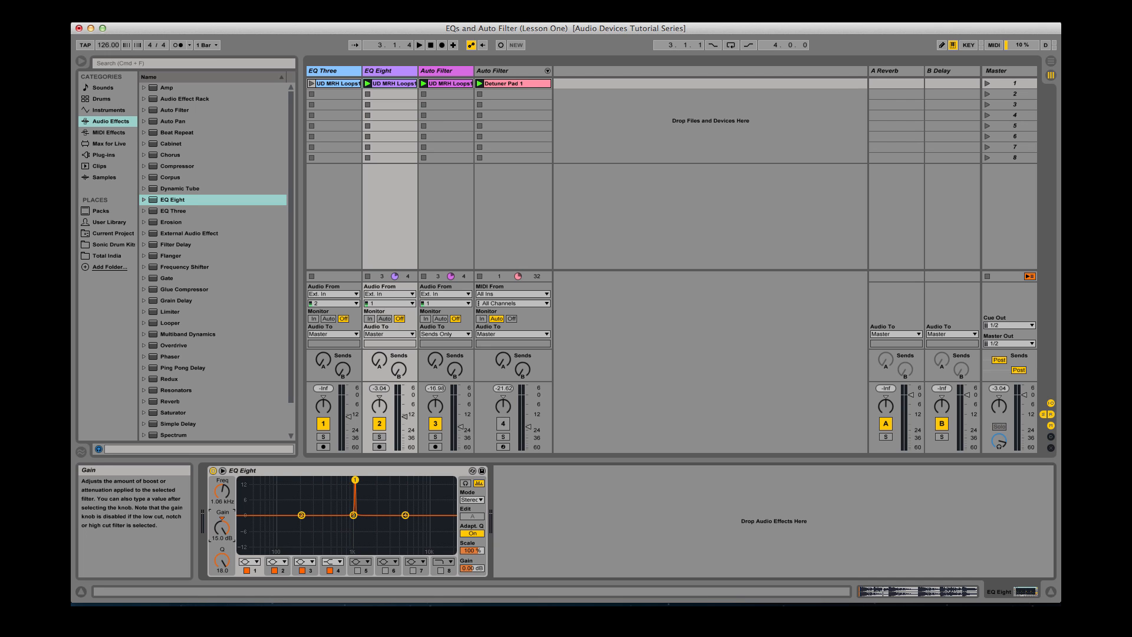
pyautogui.moveTo(221, 560); pyautogui.dragTo(226, 589)
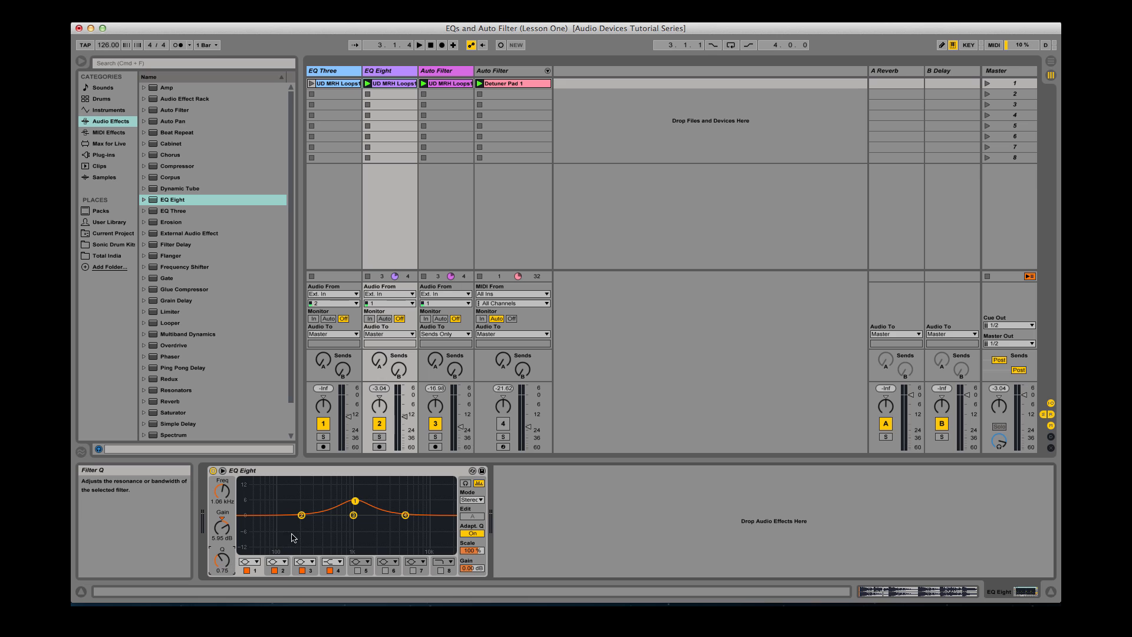
# Narrow the bell to a Q of 2.37 in the expanded EQ display, and return to the compact view.
pyautogui.click(222, 471)
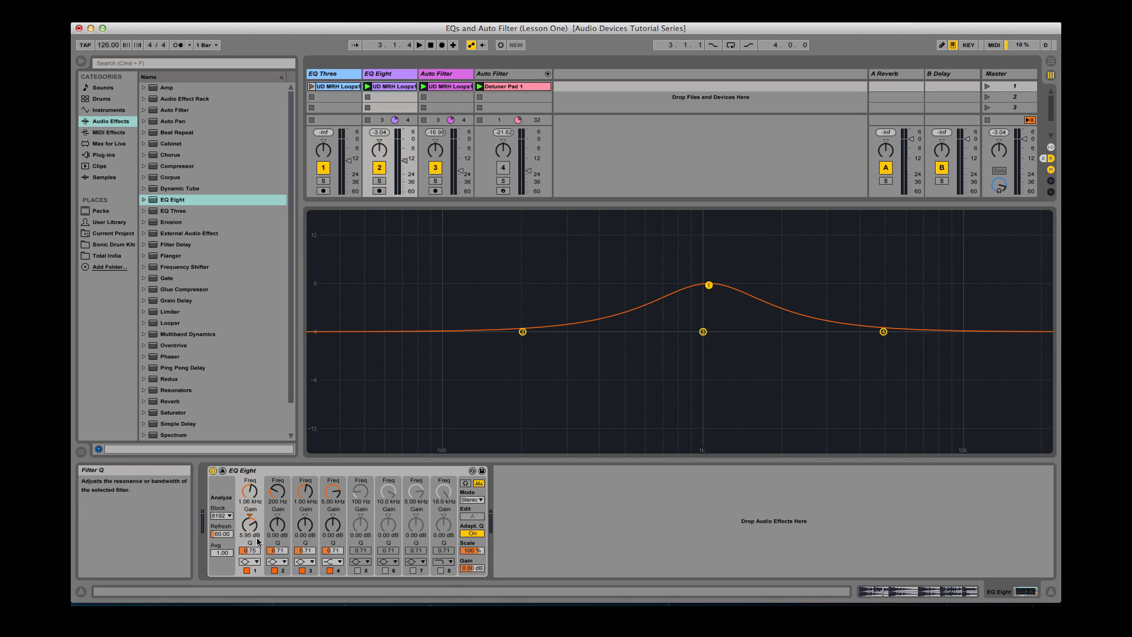
pyautogui.moveTo(250, 550); pyautogui.dragTo(249, 524)
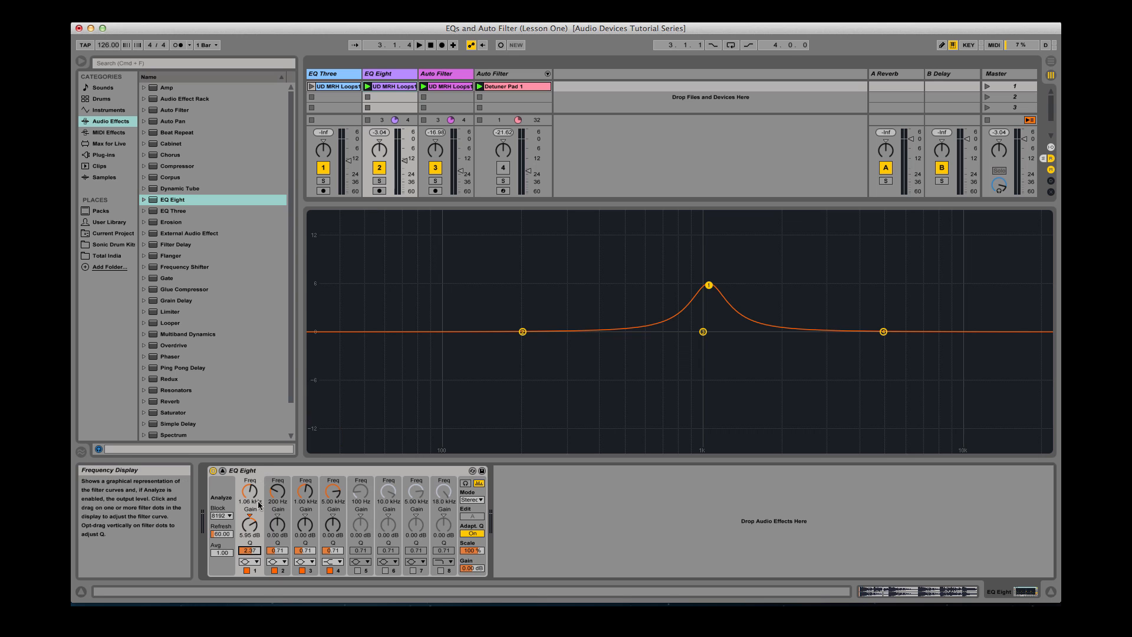
pyautogui.doubleClick(396, 382)
# Change filter 1 to the notch mode and show its curve in the expanded display.
pyautogui.click(248, 561)
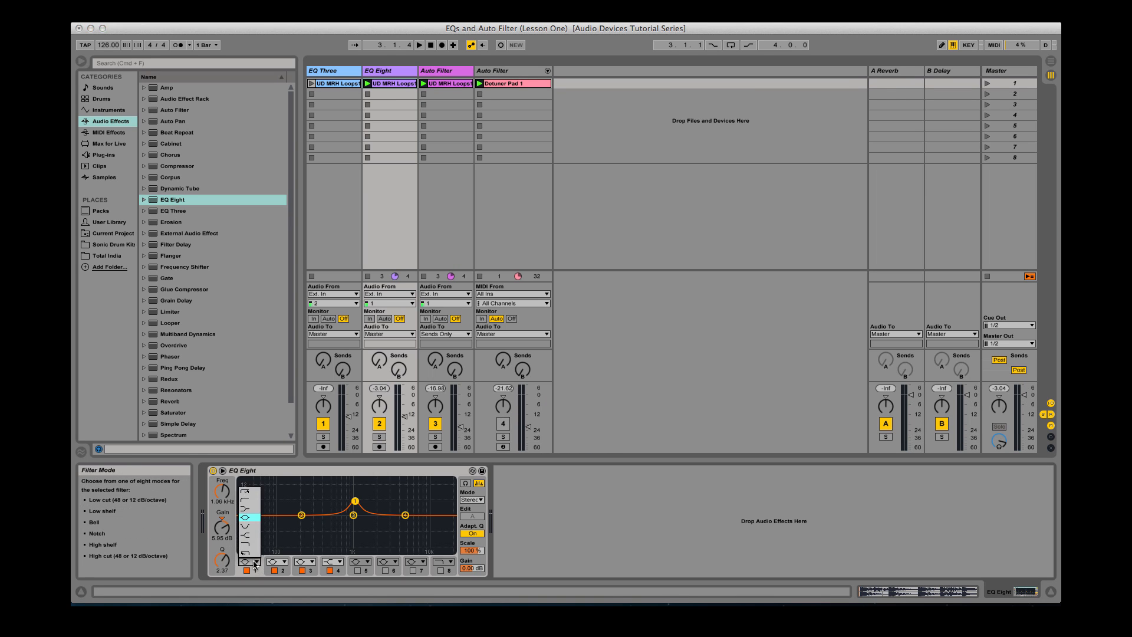
pyautogui.click(256, 527)
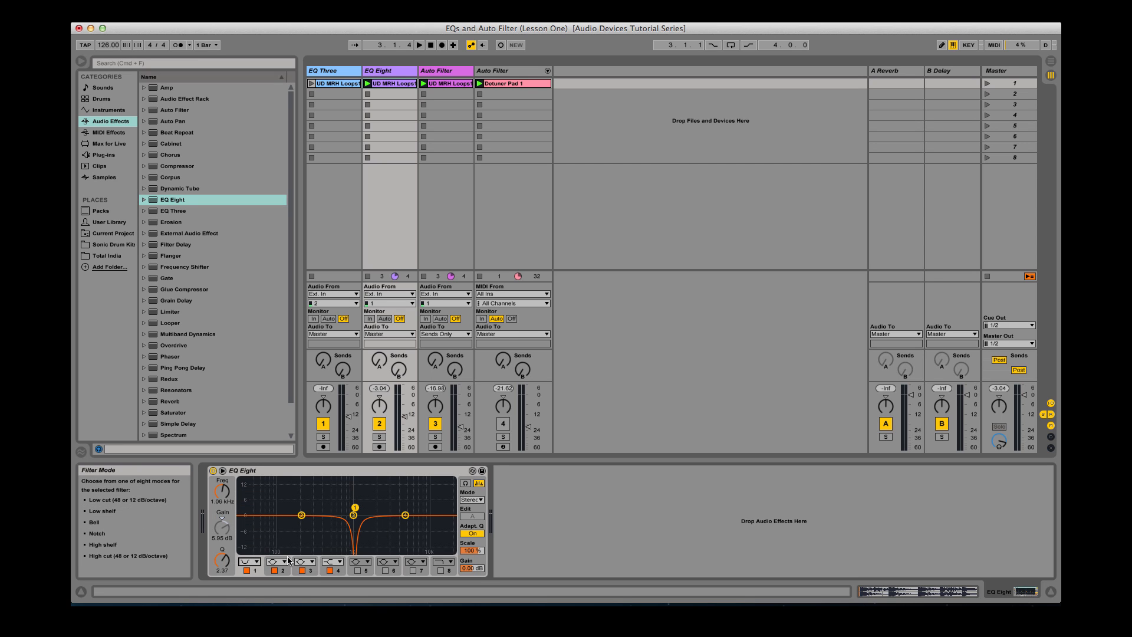
pyautogui.doubleClick(318, 498)
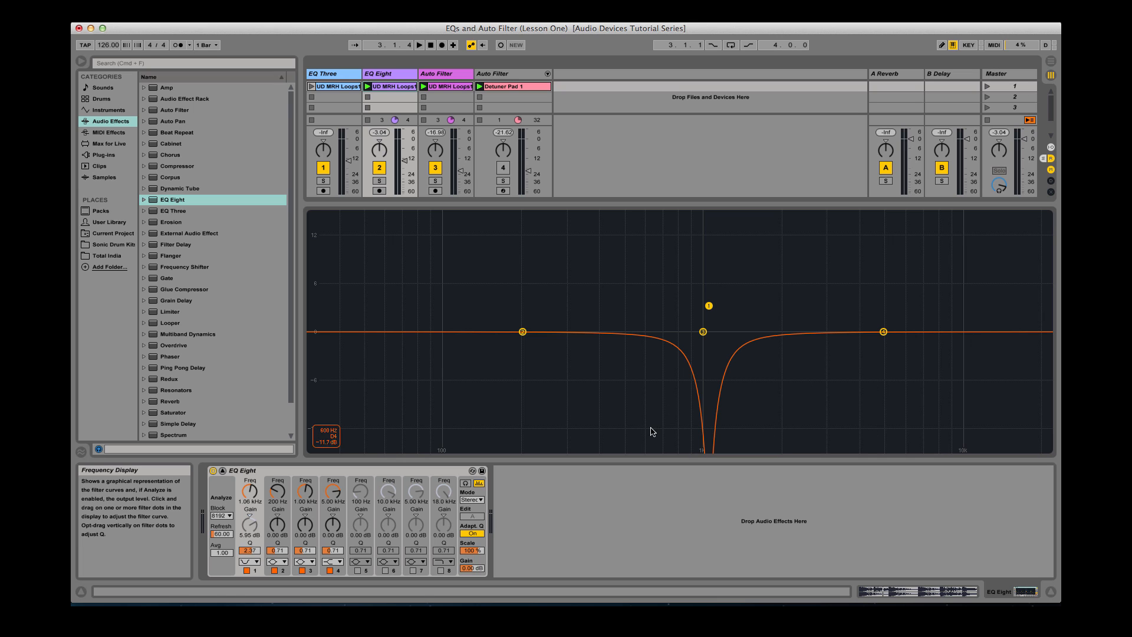
# Select filters 1 and 3 together and, during playback, lower their Qs to 0.15 and 0.10 and their frequencies to 351 and 333 Hz.
pyautogui.moveTo(715, 302); pyautogui.dragTo(702, 462)
pyautogui.press('space')
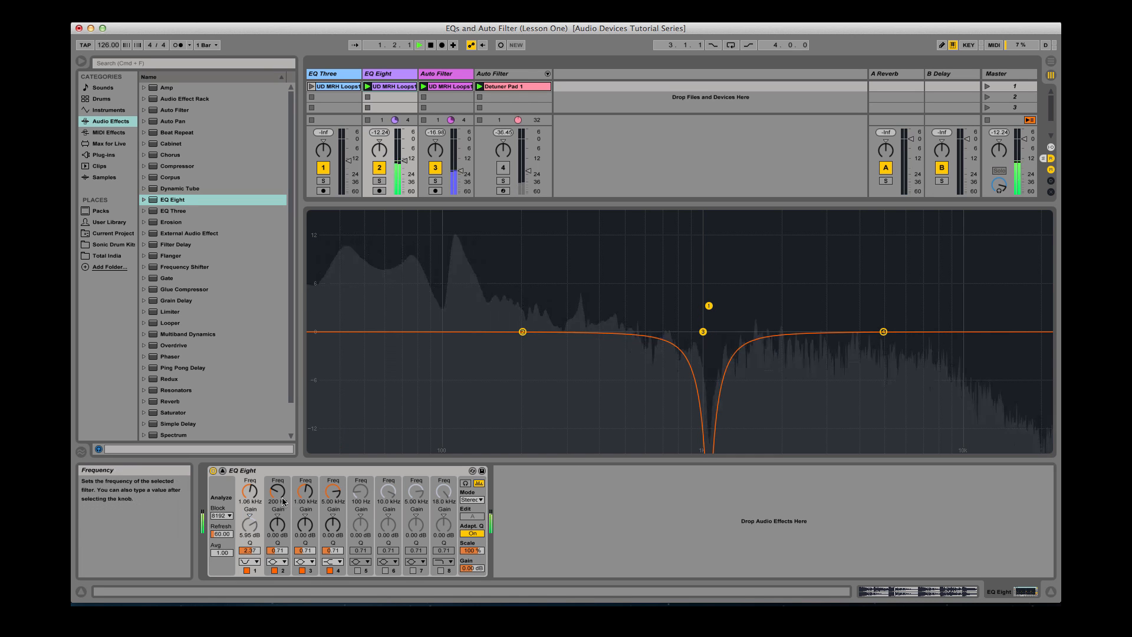
pyautogui.moveTo(250, 551); pyautogui.dragTo(250, 580)
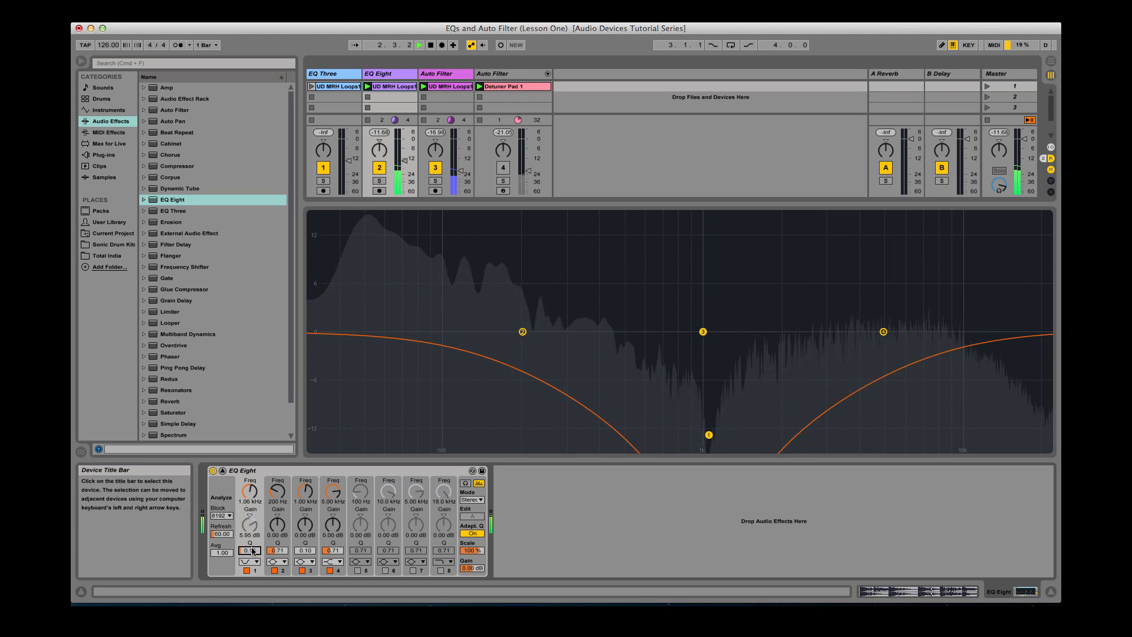
pyautogui.click(255, 500)
pyautogui.moveTo(250, 491)
pyautogui.mouseDown()
pyautogui.moveTo(250, 474)
pyautogui.moveTo(256, 499)
pyautogui.mouseUp()
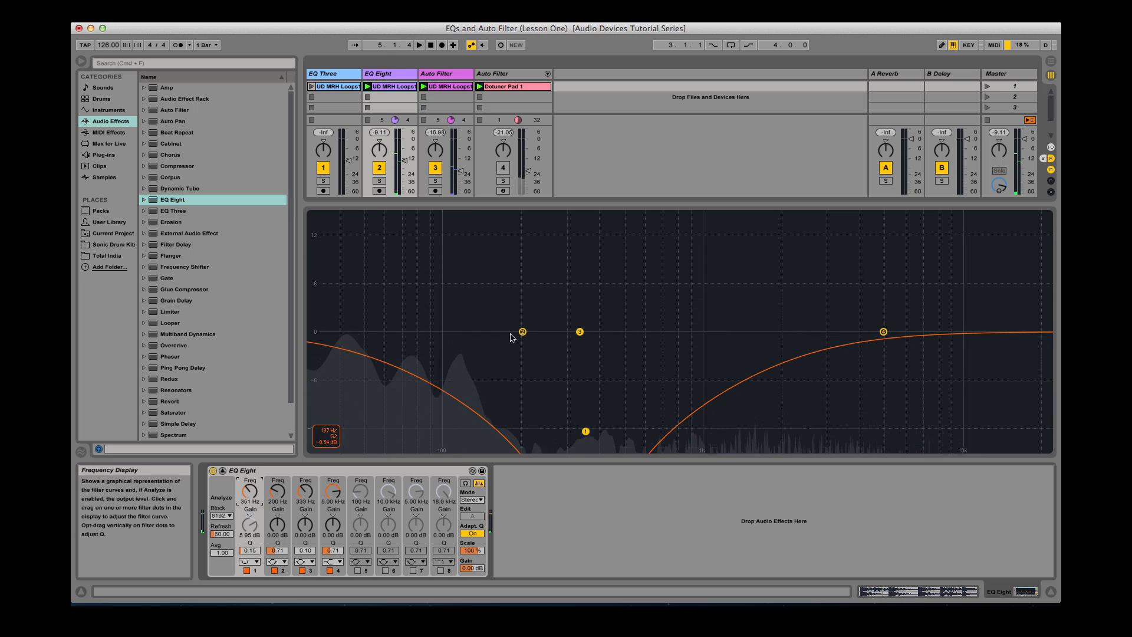
pyautogui.doubleClick(541, 351)
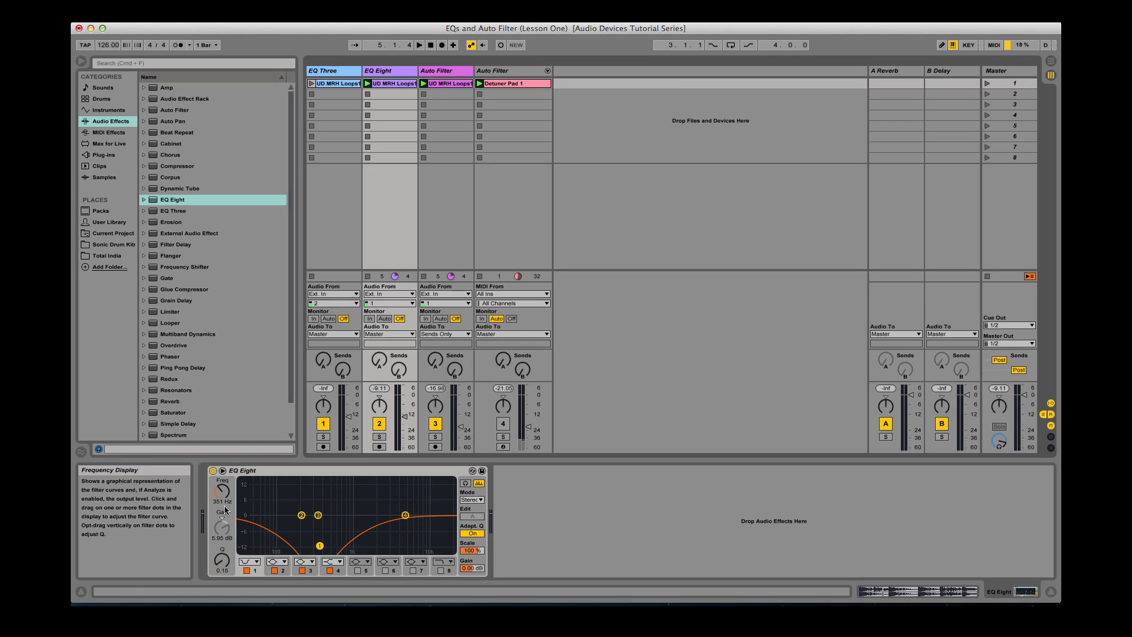
# Reset filter 1's gain to 0.00 dB, and set its notch to 457 Hz with a Q of 0.33.
pyautogui.click(222, 526)
pyautogui.press('Delete')
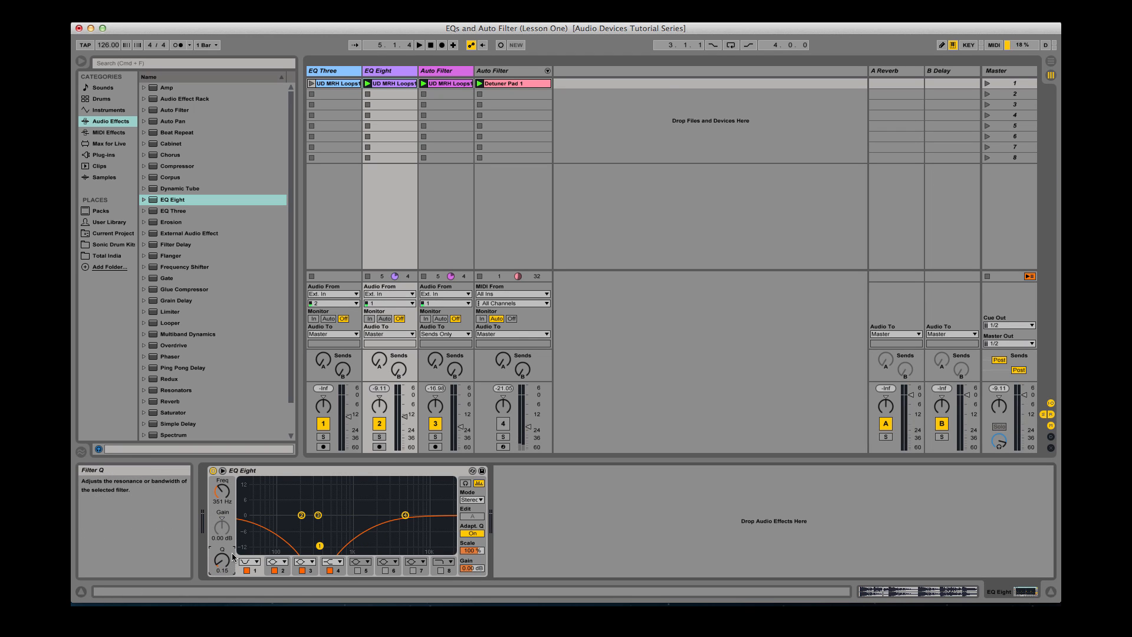
pyautogui.moveTo(225, 554)
pyautogui.mouseDown()
pyautogui.moveTo(226, 528)
pyautogui.moveTo(226, 548)
pyautogui.mouseUp()
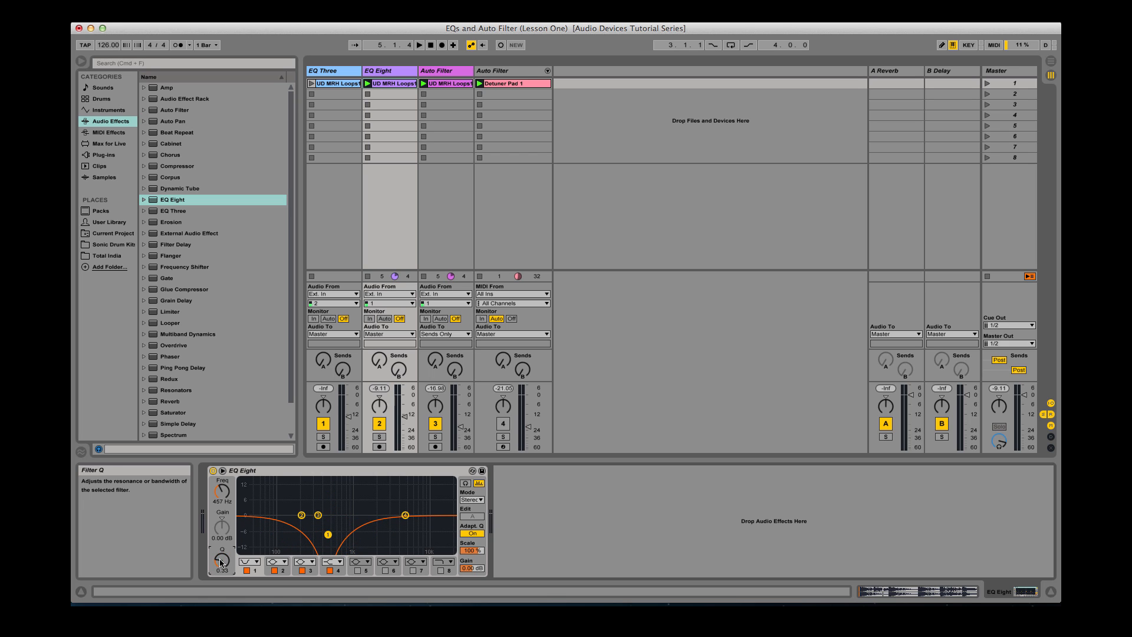
# Change filter 1 to a high shelf at 1.45 kHz with 10.7 dB gain, and try its Q at 4.08 and 0.15.
pyautogui.click(250, 562)
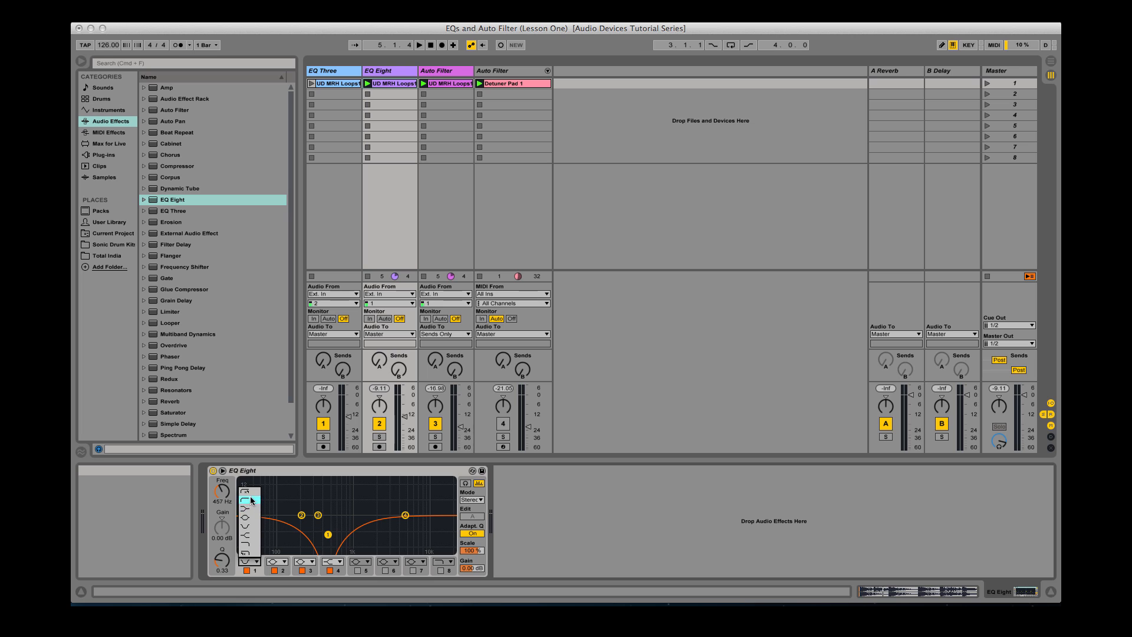
pyautogui.click(251, 536)
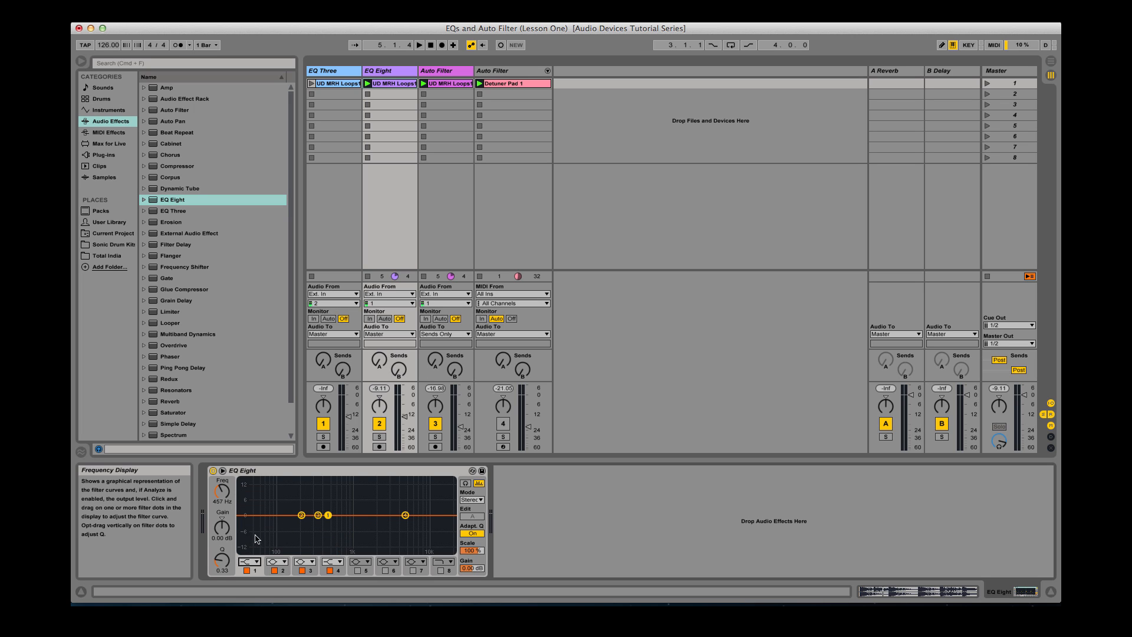
pyautogui.moveTo(227, 507)
pyautogui.mouseDown()
pyautogui.moveTo(227, 519)
pyautogui.moveTo(227, 508)
pyautogui.mouseUp()
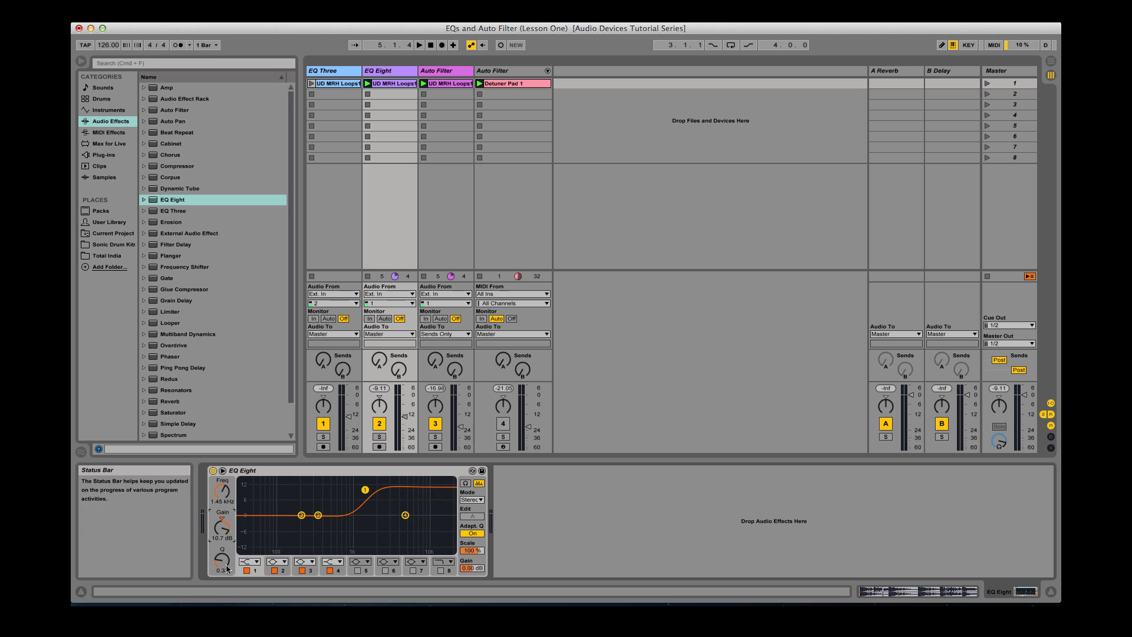
pyautogui.moveTo(222, 559)
pyautogui.mouseDown()
pyautogui.moveTo(221, 537)
pyautogui.moveTo(222, 560)
pyautogui.moveTo(222, 548)
pyautogui.mouseUp()
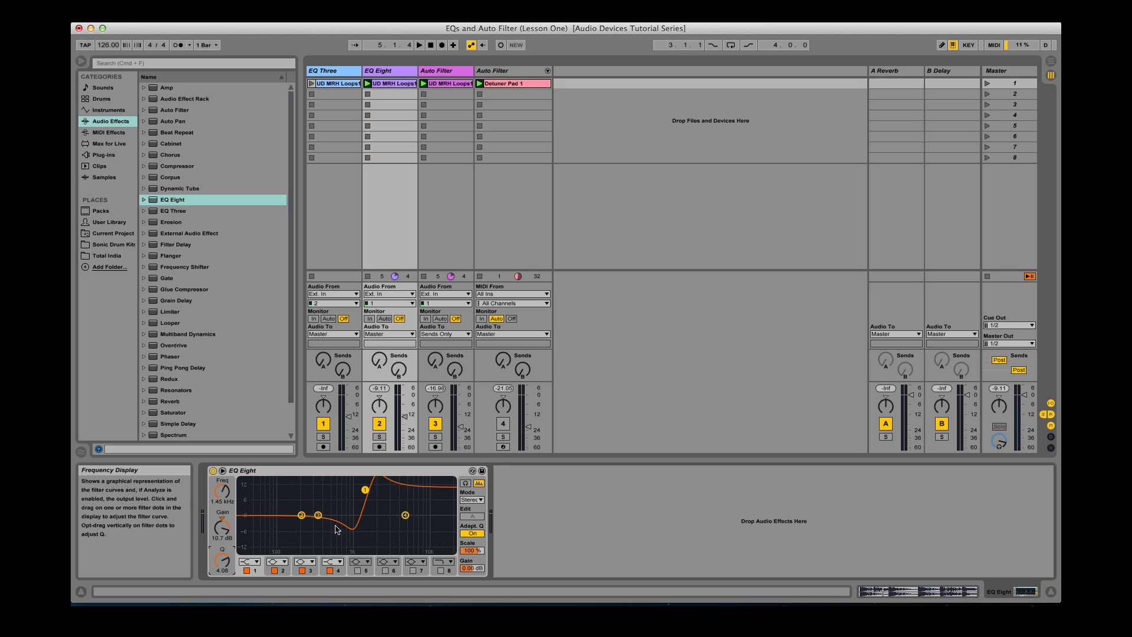
pyautogui.moveTo(221, 560); pyautogui.dragTo(221, 584)
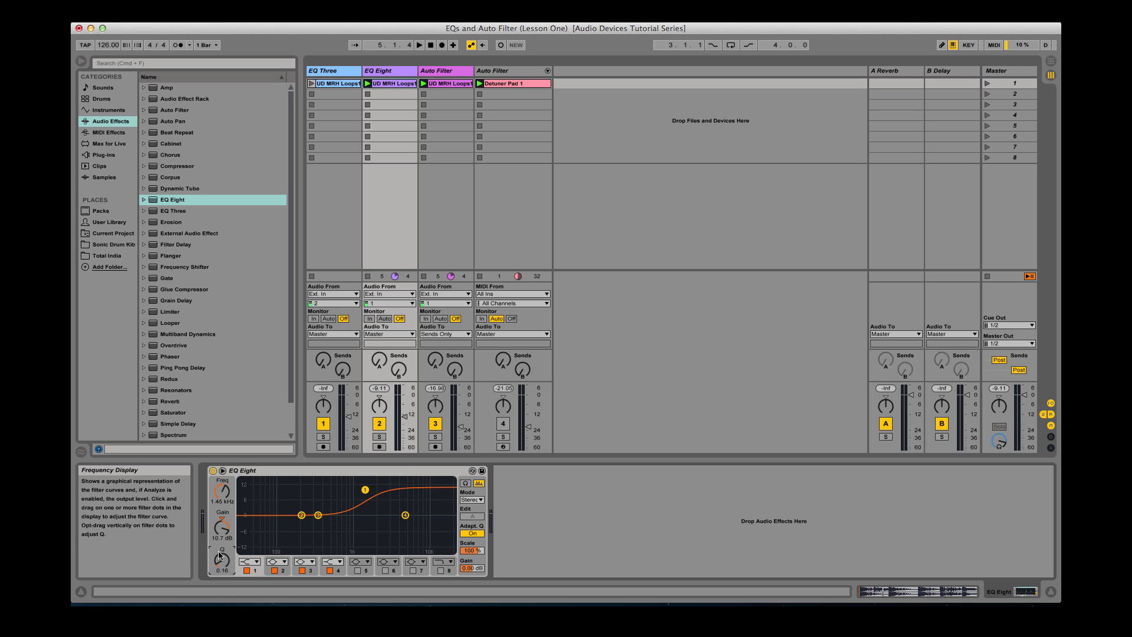
# Change filter 1 to the 12 dB high cut mode and raise its Q to about 0.82.
pyautogui.click(250, 561)
pyautogui.click(250, 548)
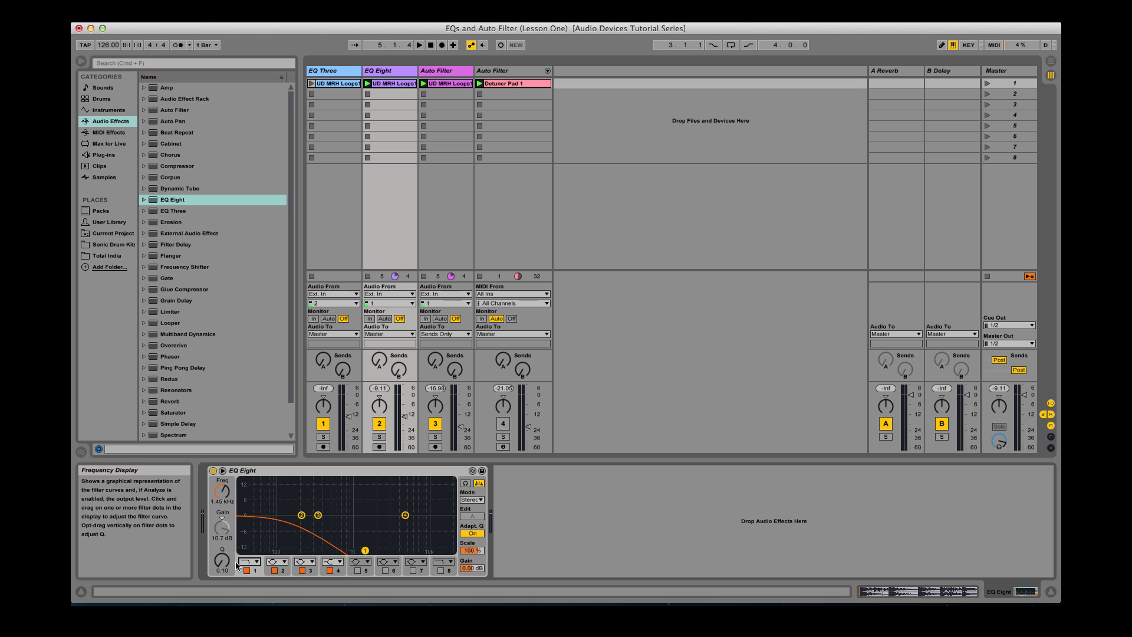
pyautogui.moveTo(220, 563); pyautogui.dragTo(219, 566)
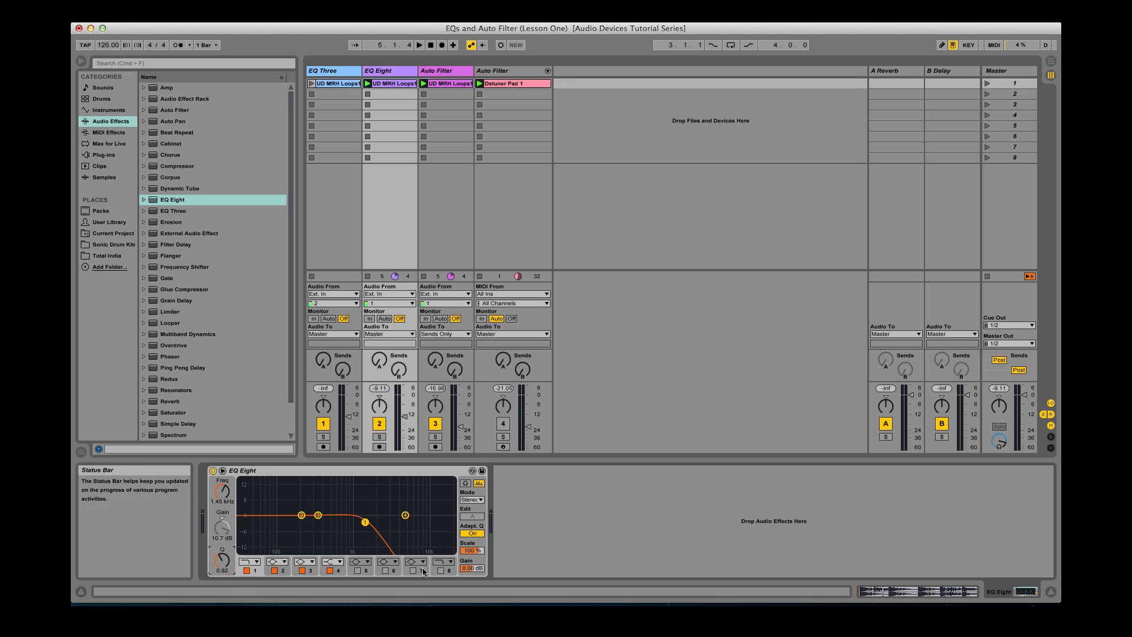
# Change filter 1 to the 48 dB high cut mode in the enlarged frequency display, and return to the compact view.
pyautogui.doubleClick(325, 518)
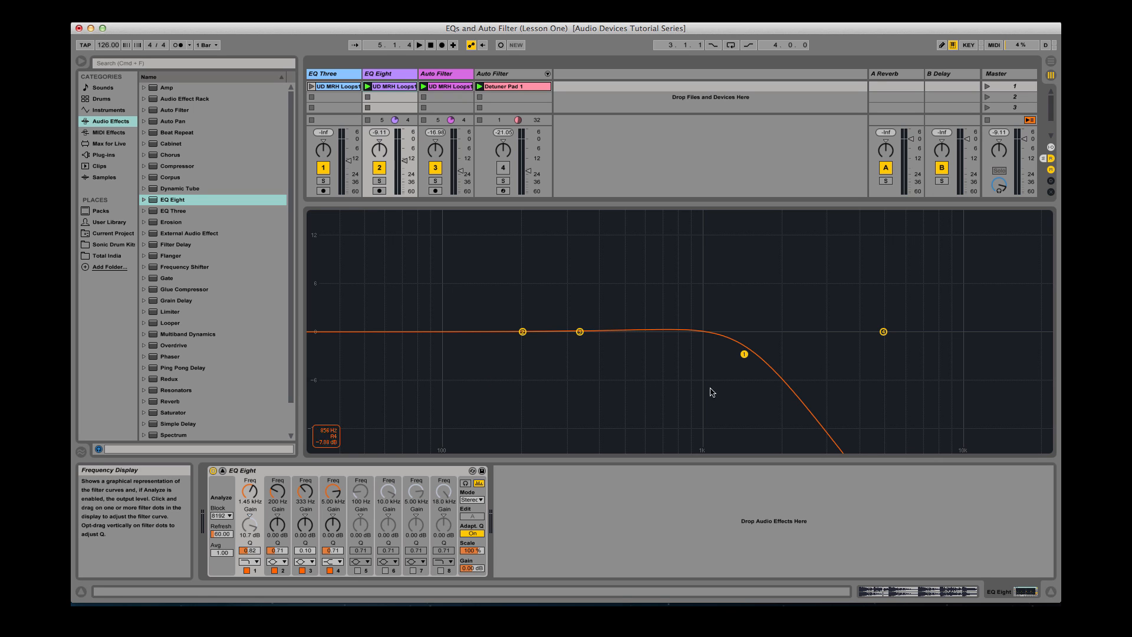
pyautogui.click(247, 561)
pyautogui.click(245, 552)
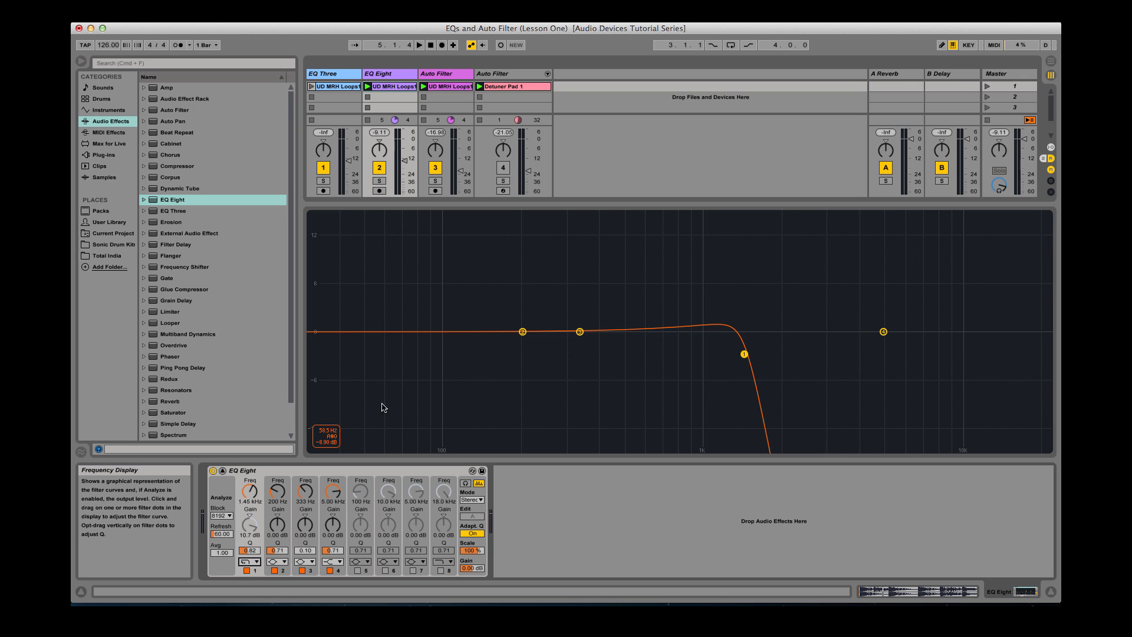
pyautogui.click(222, 471)
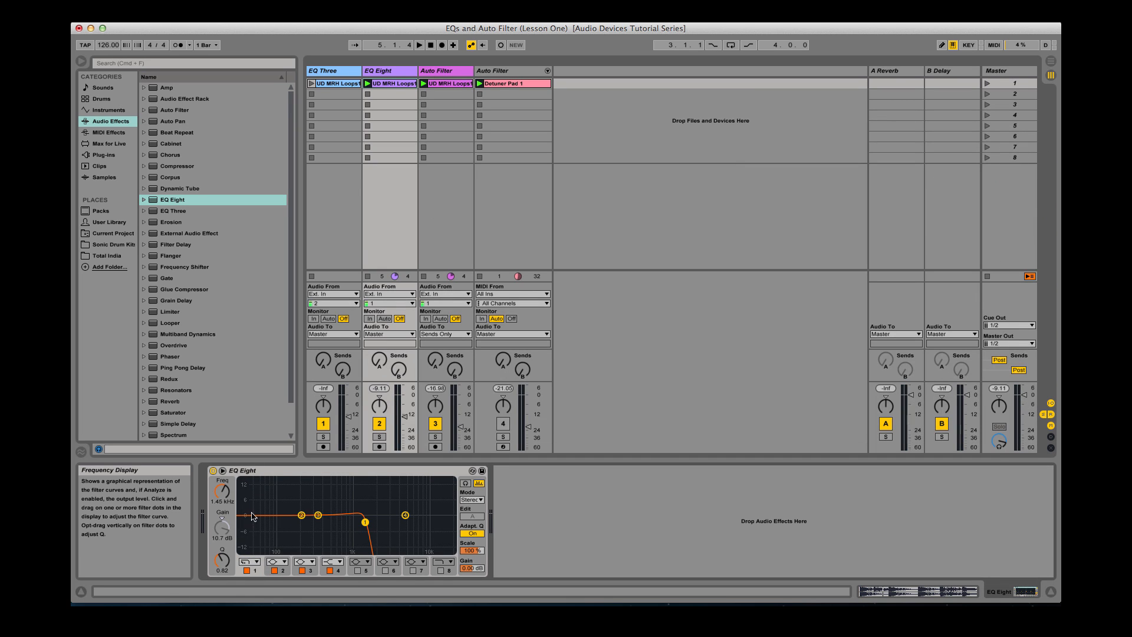
# Select filters 2 and 3 in turn, and toggle filter 3 a few times, leaving it switched off.
pyautogui.click(283, 572)
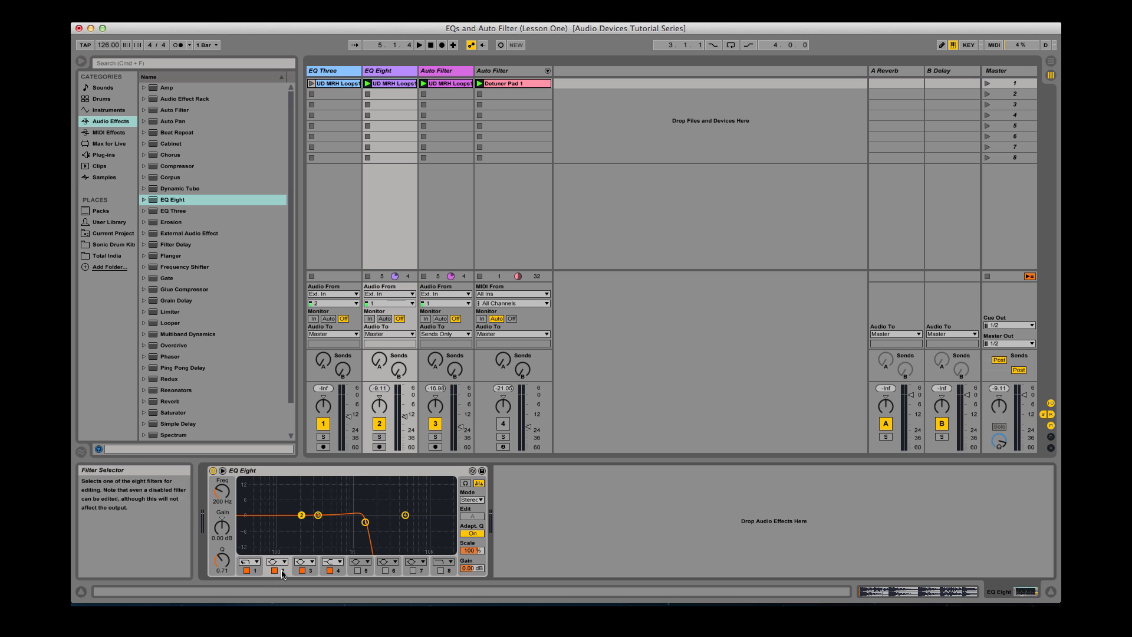
pyautogui.click(310, 571)
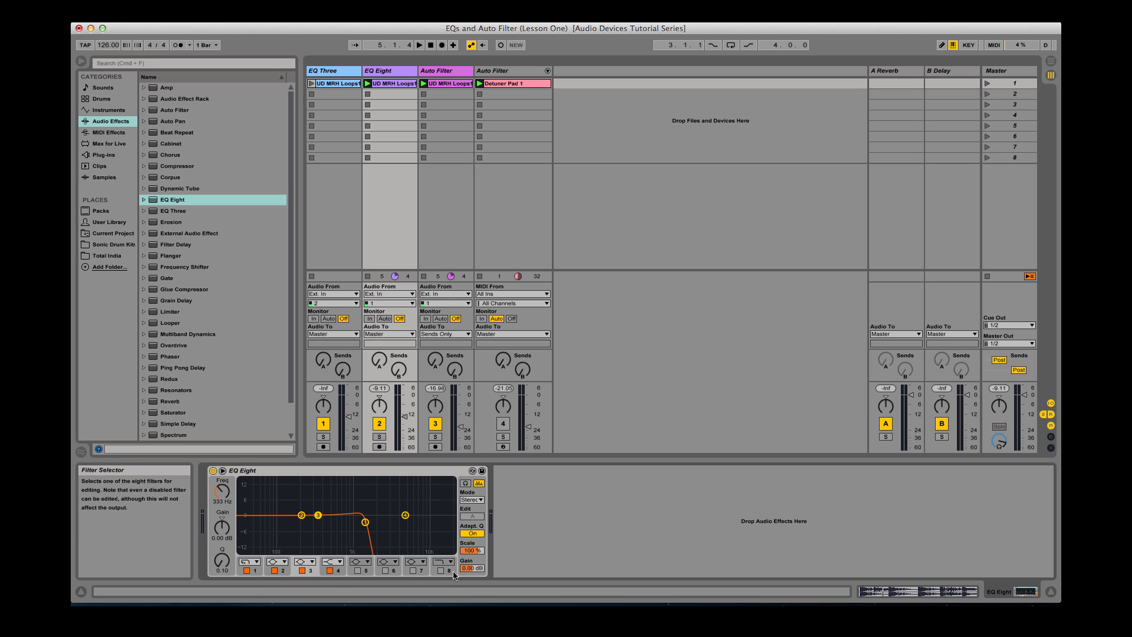
pyautogui.click(302, 571)
pyautogui.click(302, 571)
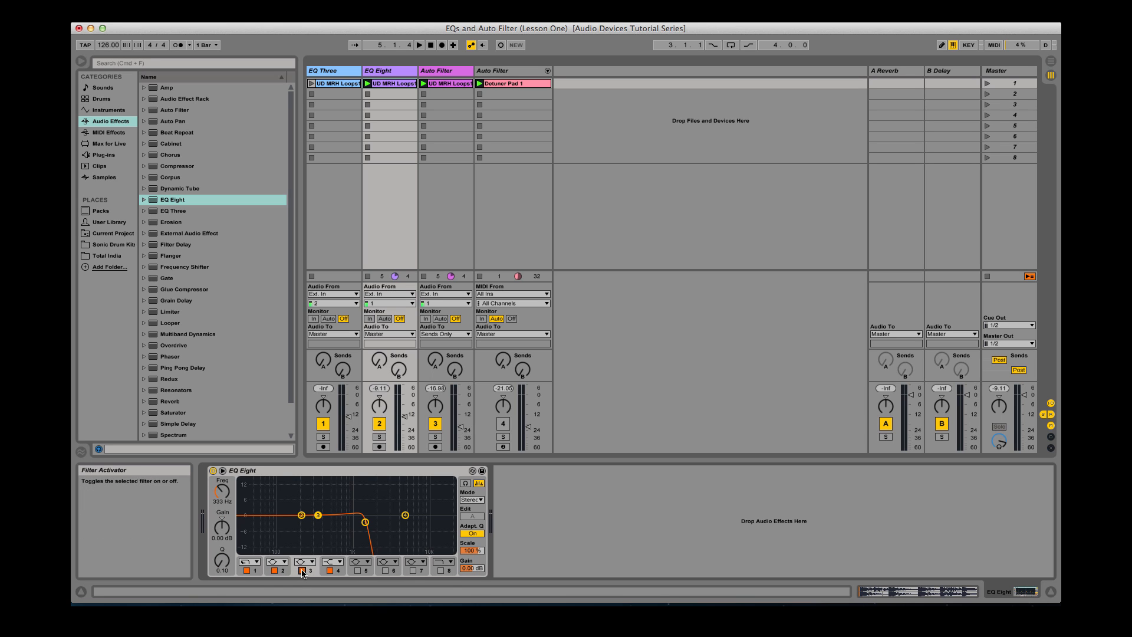
pyautogui.click(302, 571)
pyautogui.click(302, 570)
pyautogui.click(302, 570)
# Toggle EQ Eight's enlarged frequency display on and off, leaving it expanded with all eight filters' controls.
pyautogui.click(222, 470)
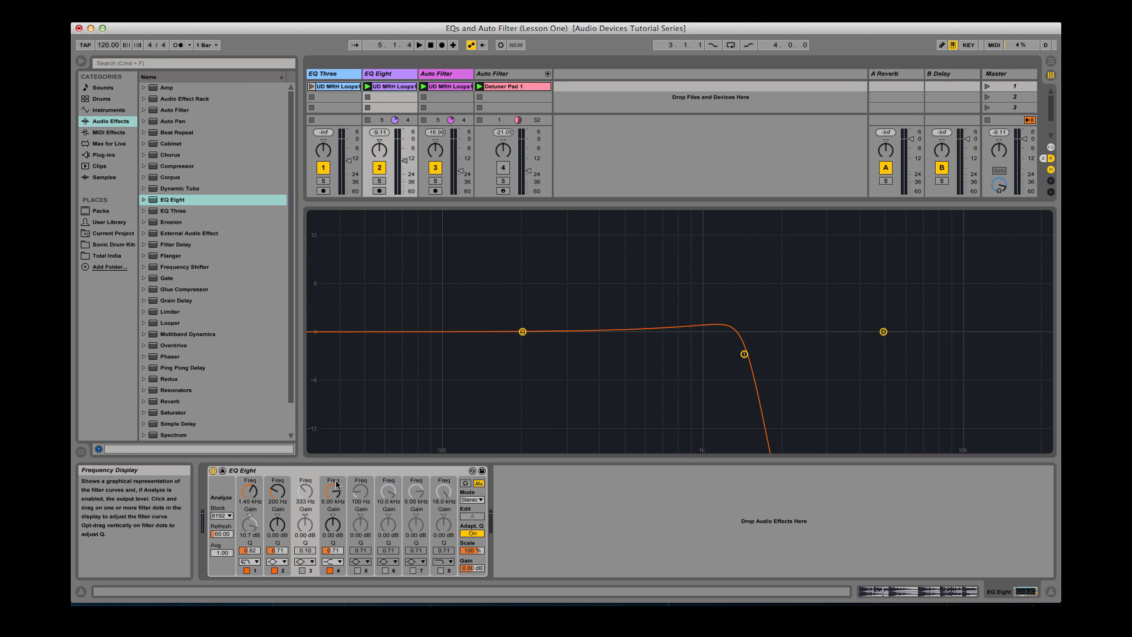
pyautogui.doubleClick(394, 379)
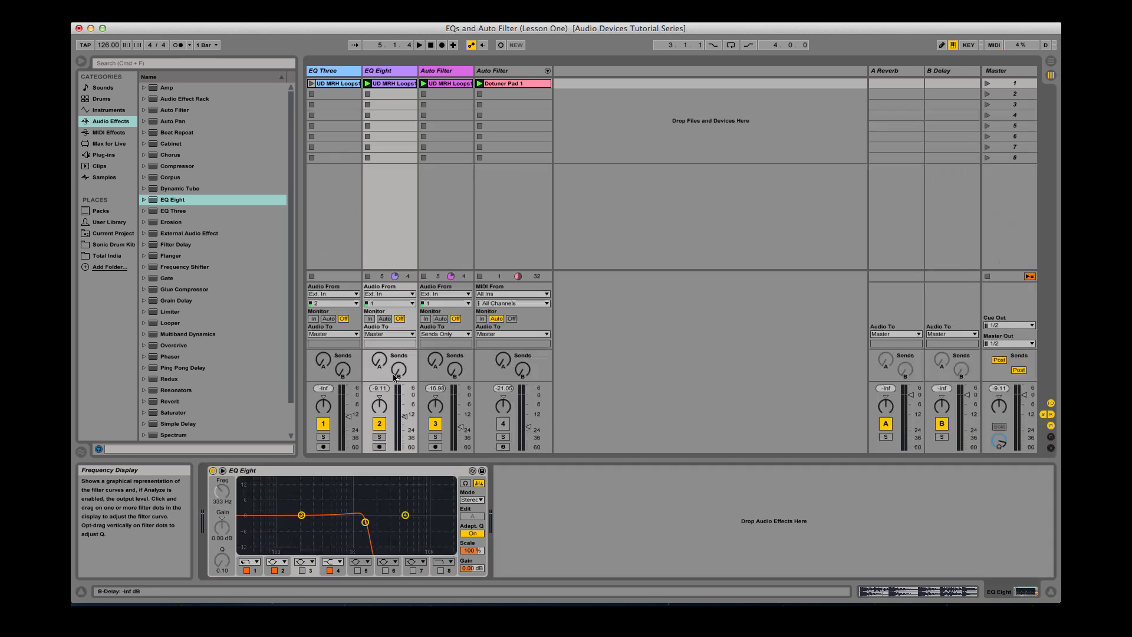
pyautogui.doubleClick(354, 485)
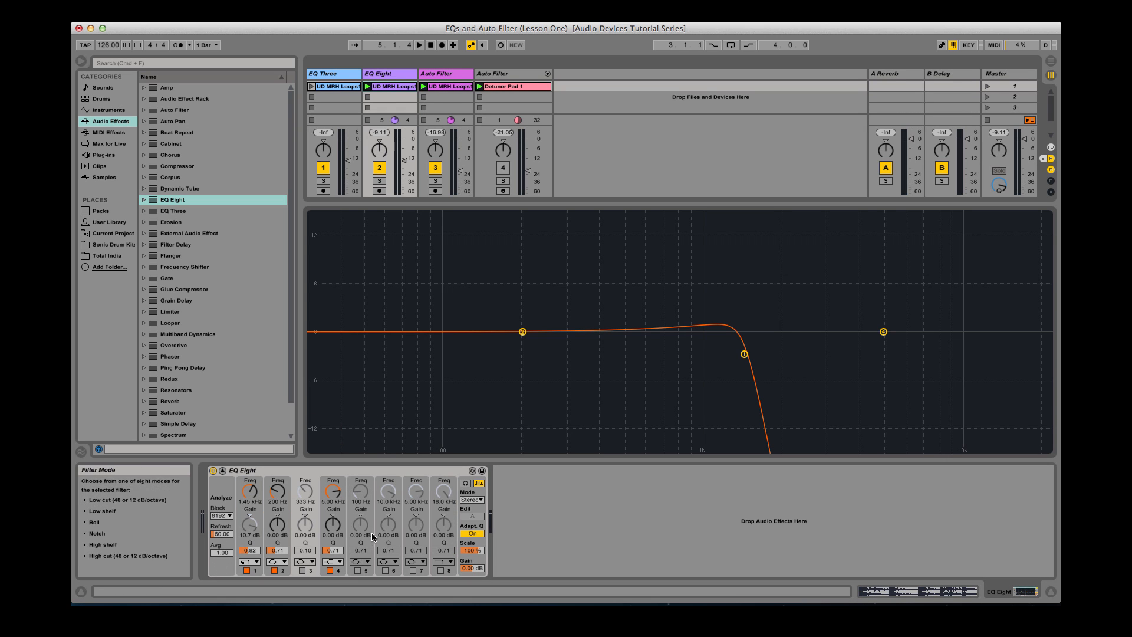
# Go over filter 4's frequency, gain, Q and mode controls, and switch the filter off and back on.
pyautogui.click(337, 500)
pyautogui.click(338, 527)
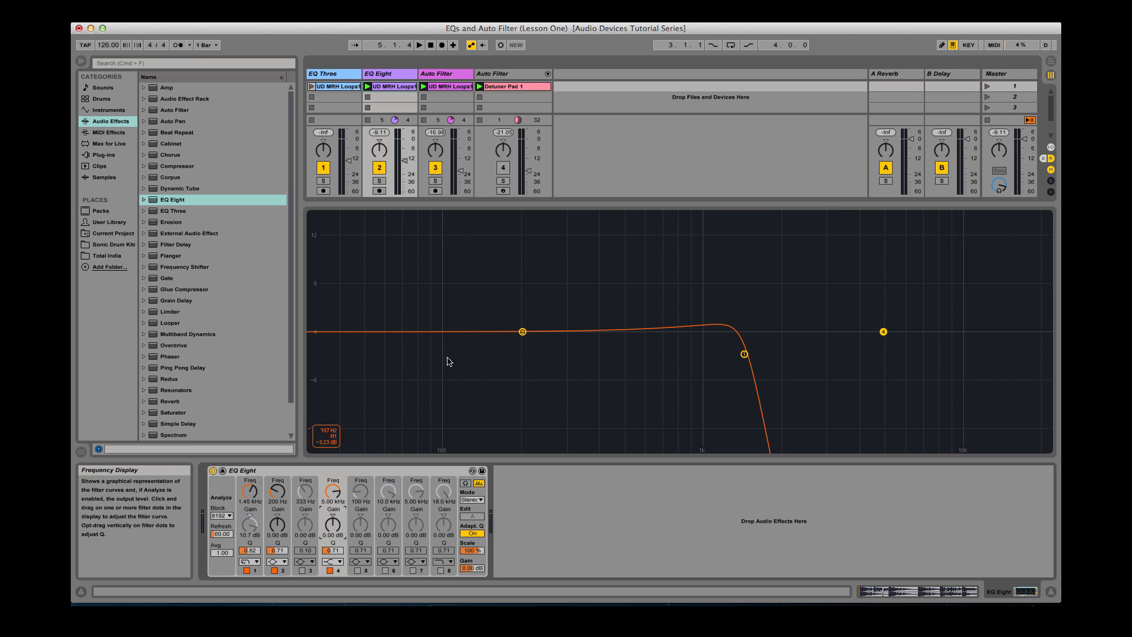
pyautogui.click(334, 550)
pyautogui.click(335, 563)
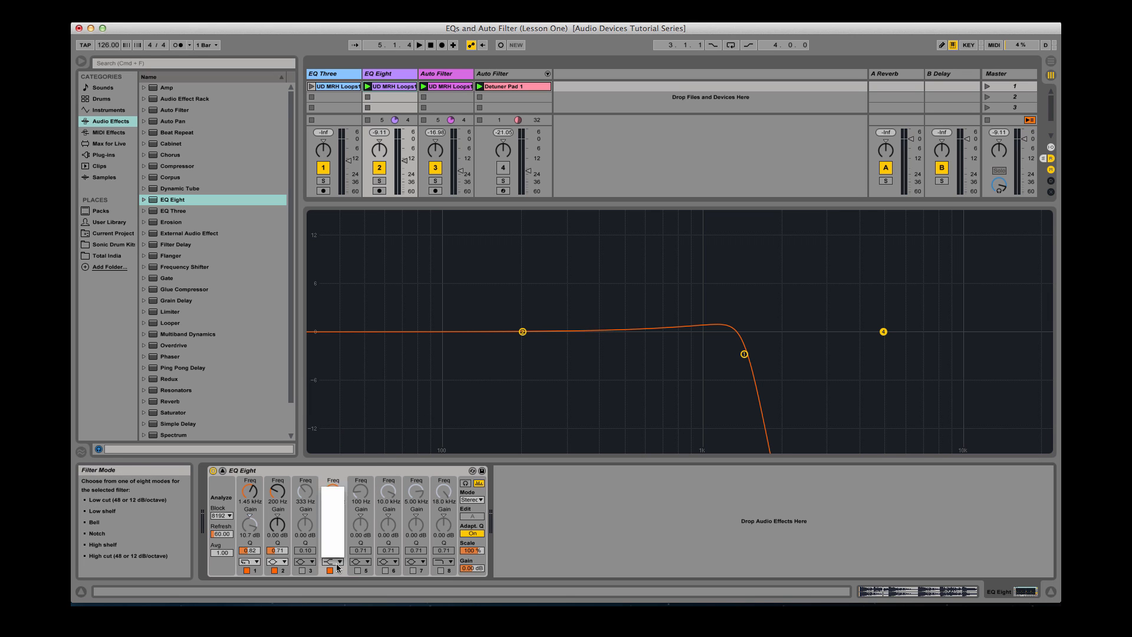
pyautogui.click(335, 563)
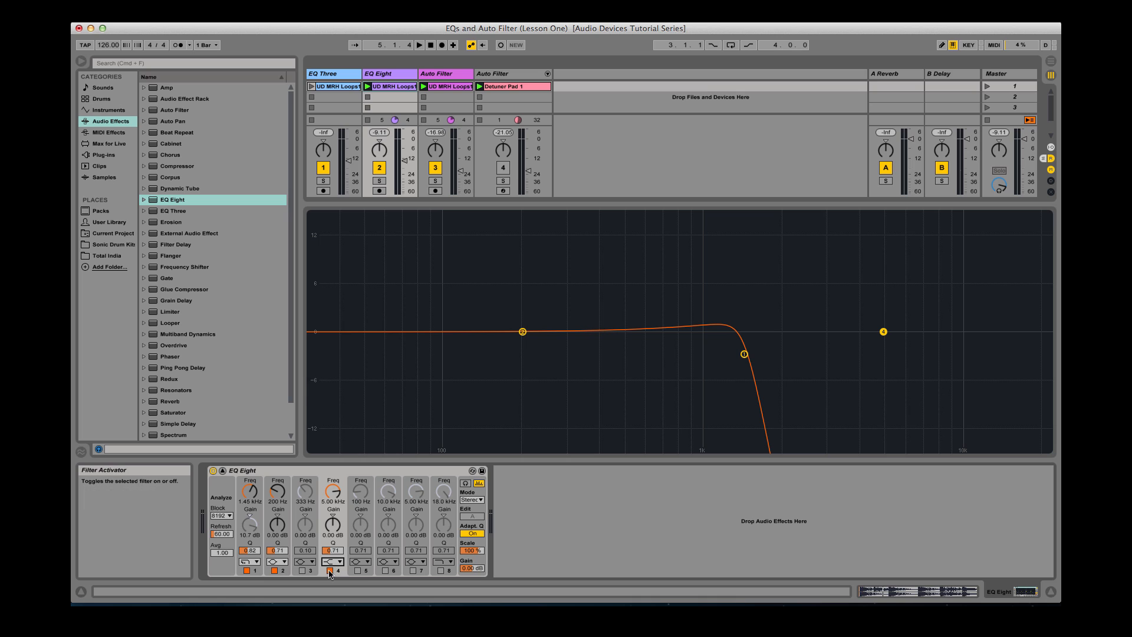
pyautogui.click(329, 570)
pyautogui.click(330, 570)
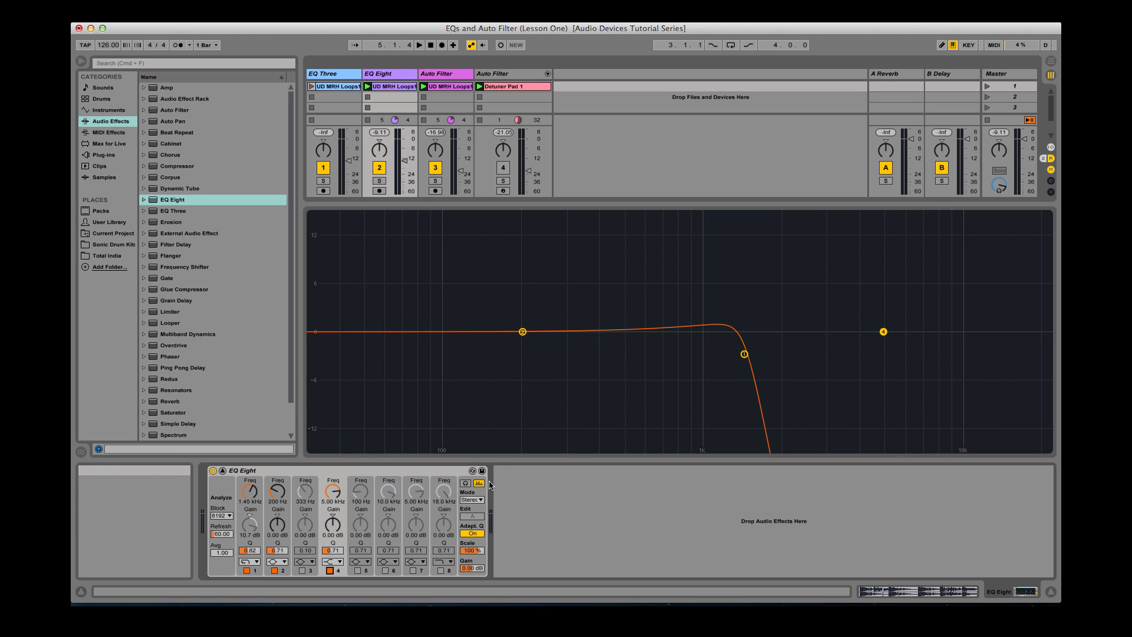
# Try audition mode on filter 2, and with it off, move the filter to 142 Hz and 10.1 dB during playback.
pyautogui.click(465, 483)
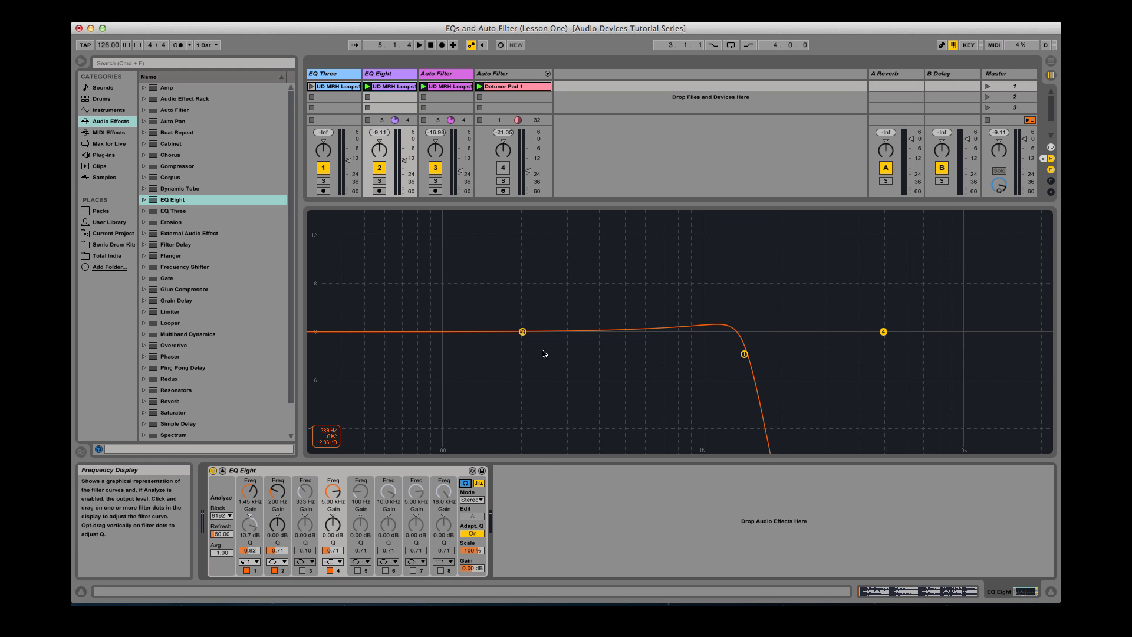
pyautogui.click(523, 332)
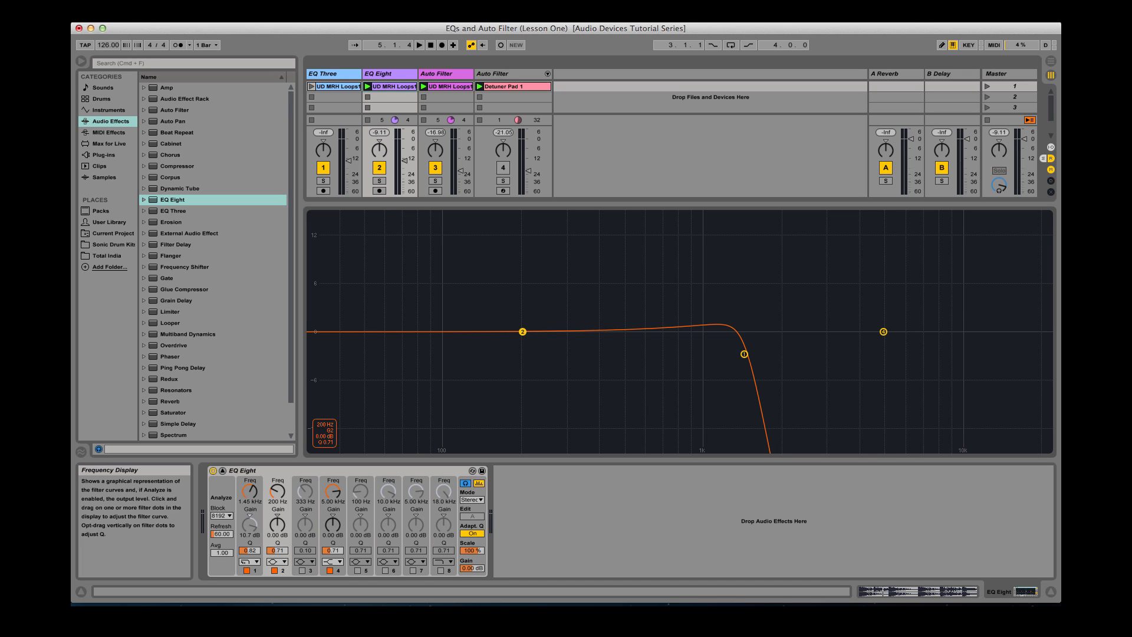
pyautogui.moveTo(523, 332)
pyautogui.mouseDown()
pyautogui.moveTo(520, 293)
pyautogui.moveTo(522, 330)
pyautogui.mouseUp()
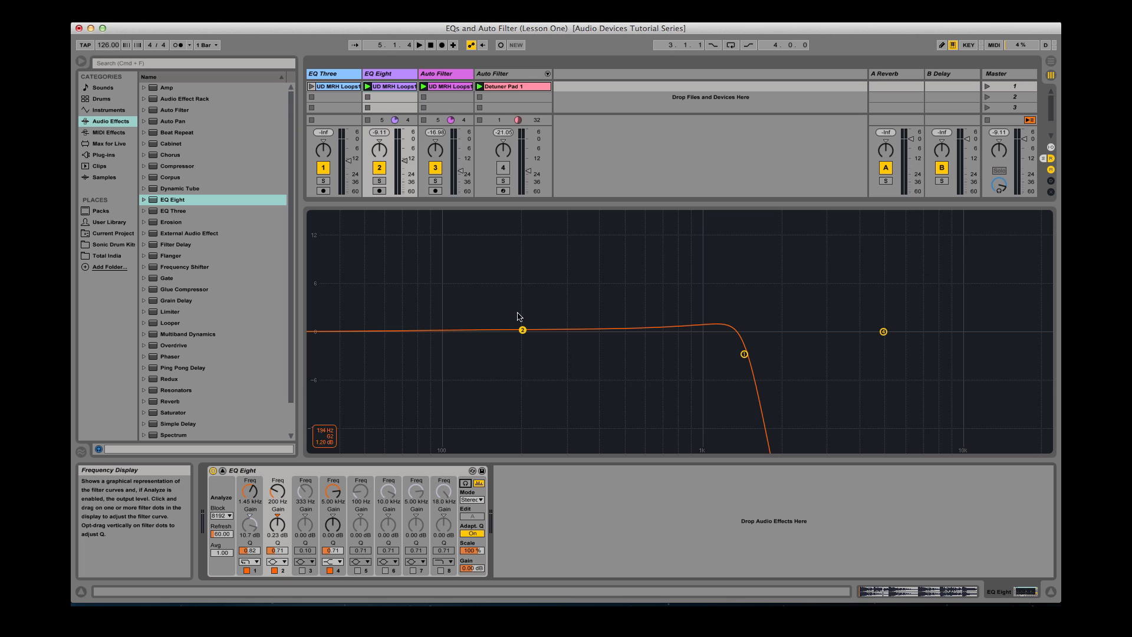
pyautogui.press('space')
pyautogui.moveTo(522, 330); pyautogui.dragTo(484, 252)
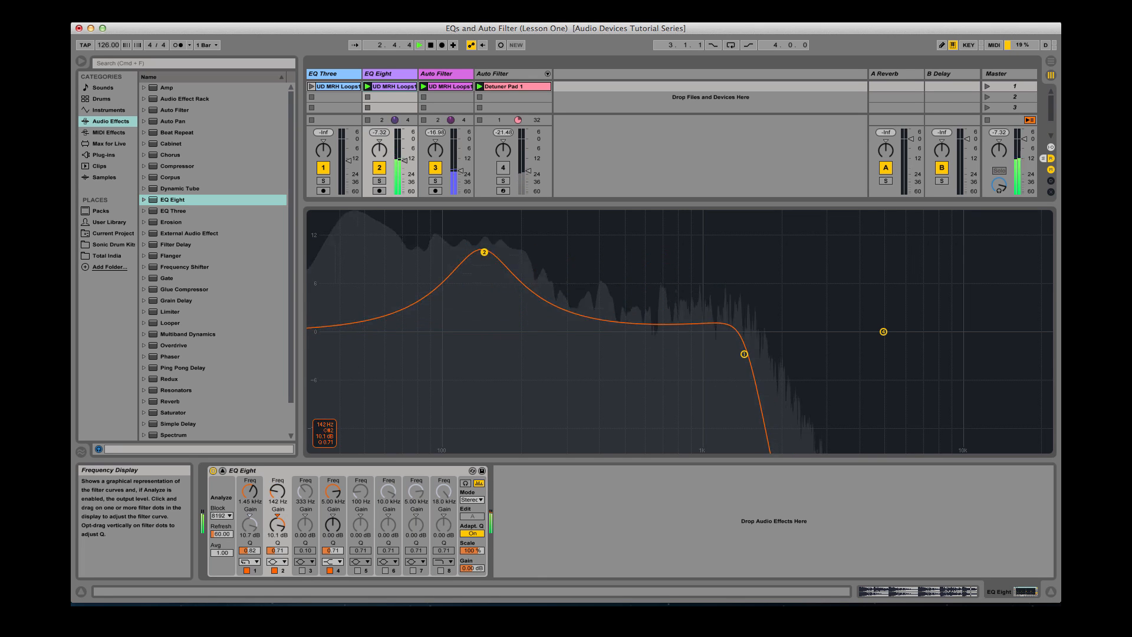
# Enable audition mode and audition filter 2 while moving it to 1.48 kHz with 7.42 dB gain.
pyautogui.click(463, 484)
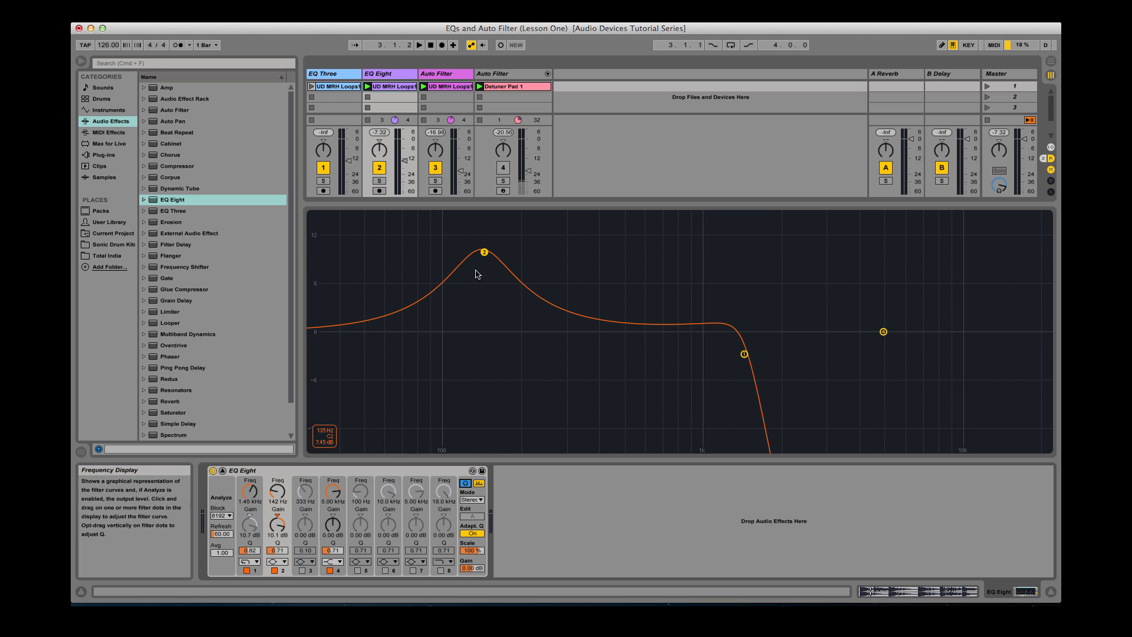
pyautogui.click(484, 253)
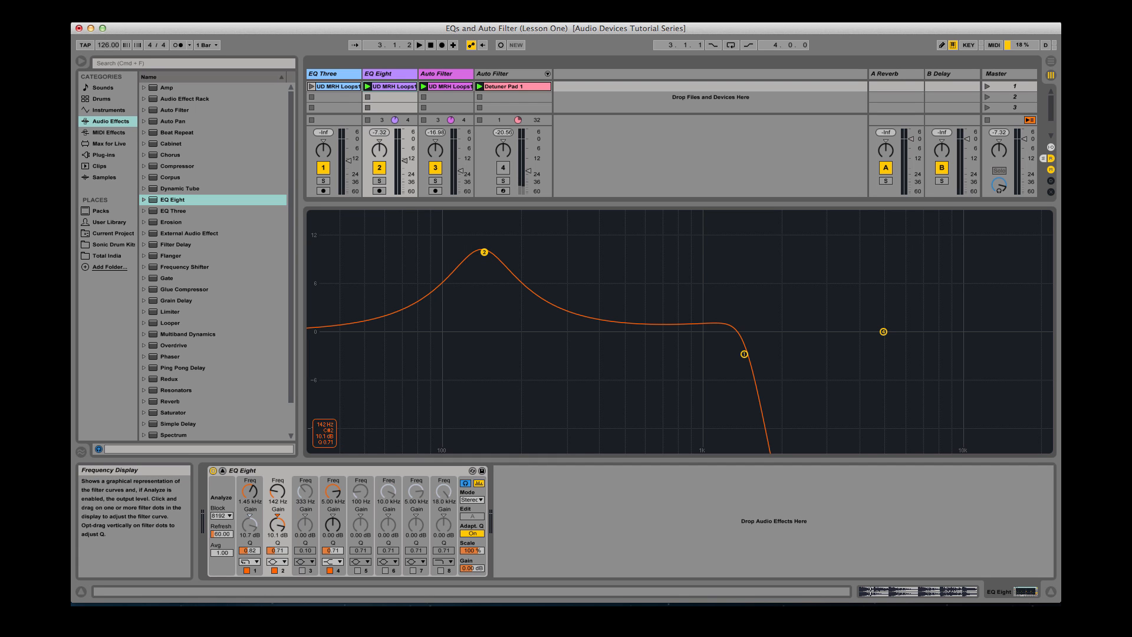
pyautogui.moveTo(484, 253); pyautogui.dragTo(747, 273)
pyautogui.press('space')
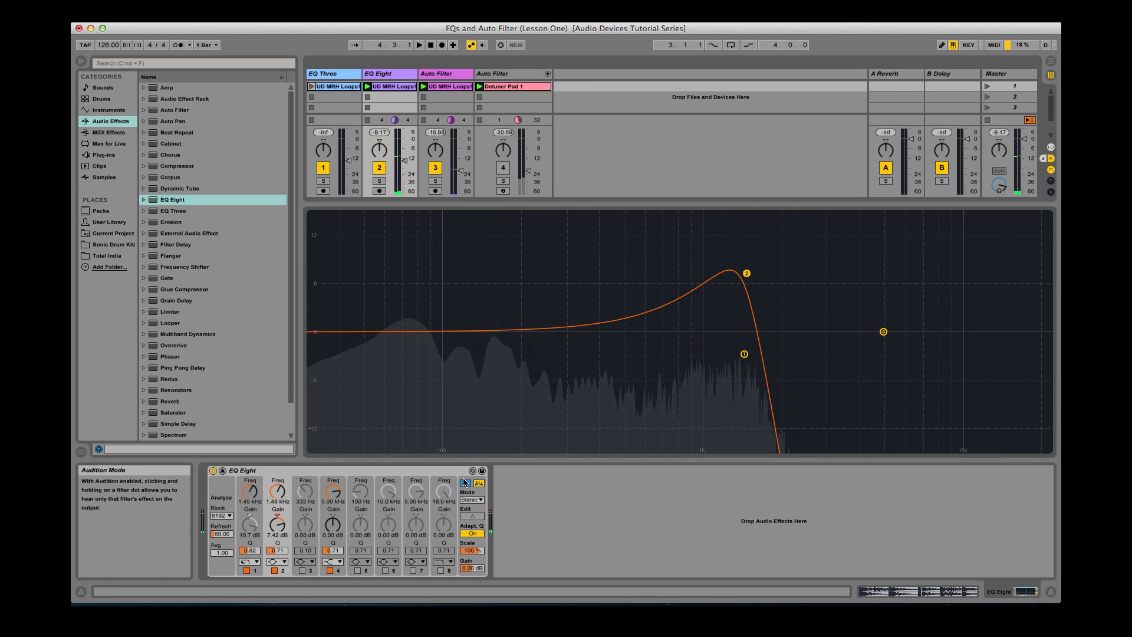
# Play the loop to show the spectrum analyzer, switch the analyzer off, and return to the compact view.
pyautogui.click(479, 484)
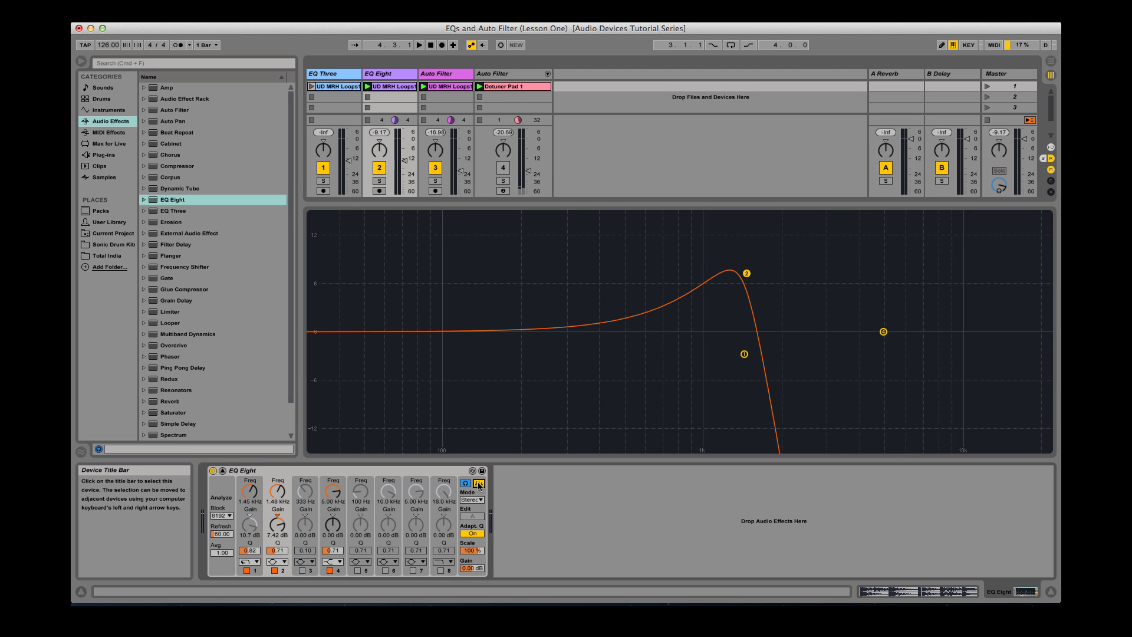
pyautogui.press('space')
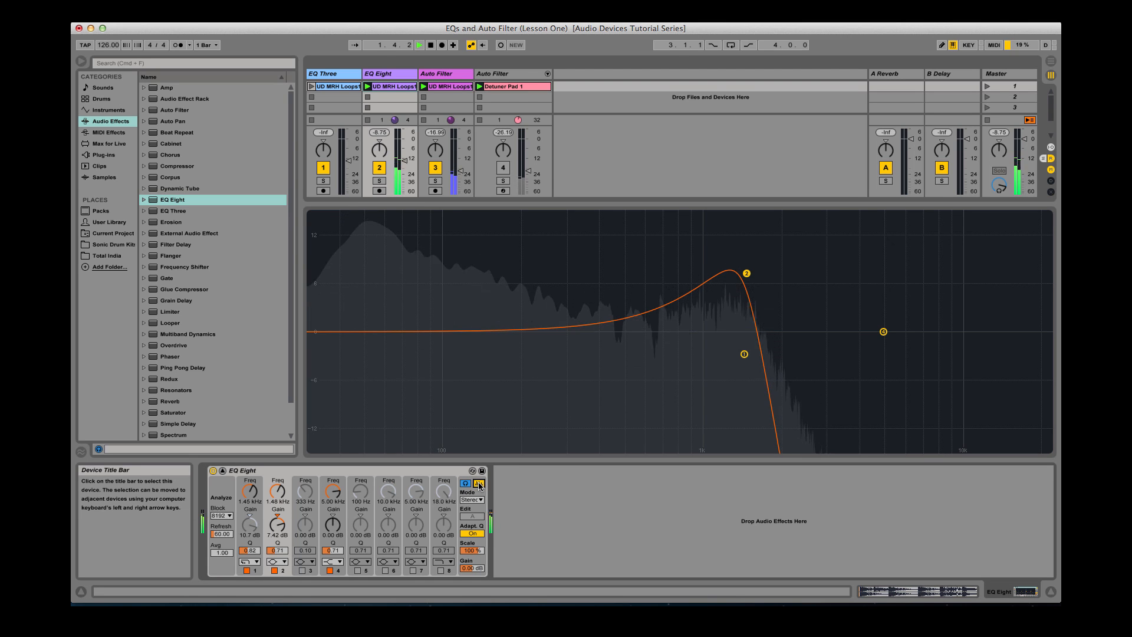
pyautogui.click(479, 484)
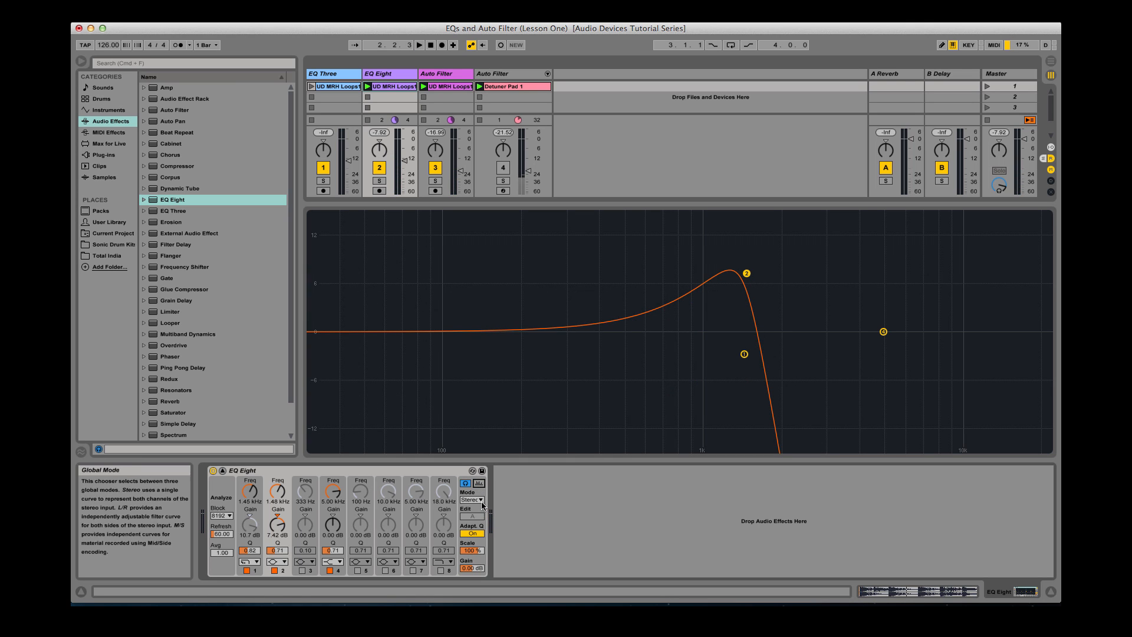
pyautogui.click(479, 483)
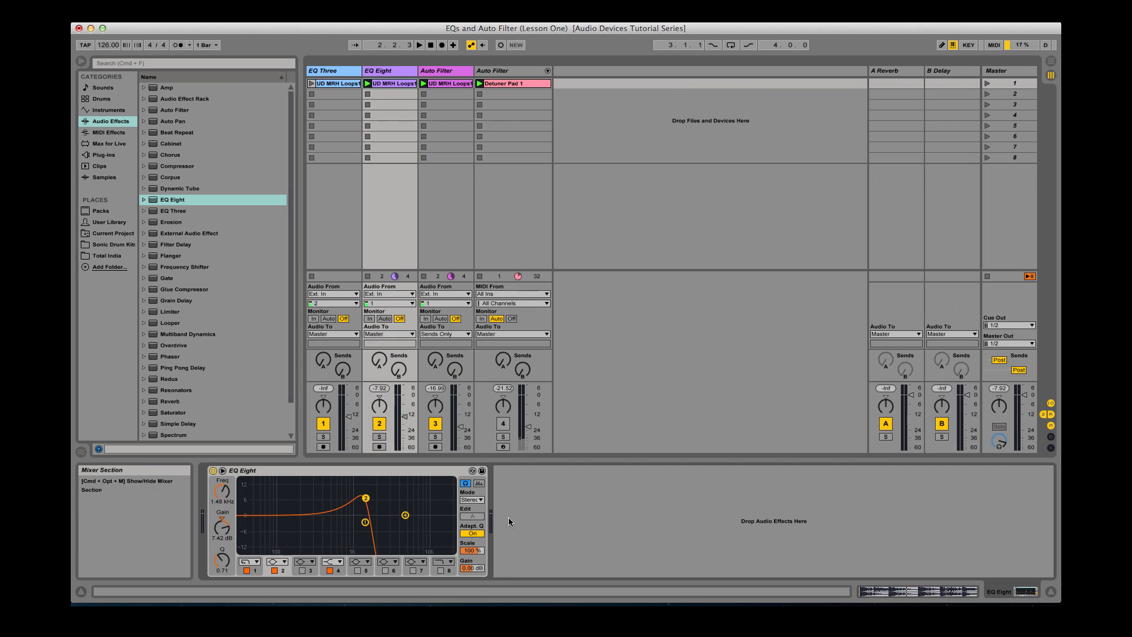
# Review the global mode options, try L/R mode, and switch back to Stereo.
pyautogui.click(478, 499)
pyautogui.click(469, 509)
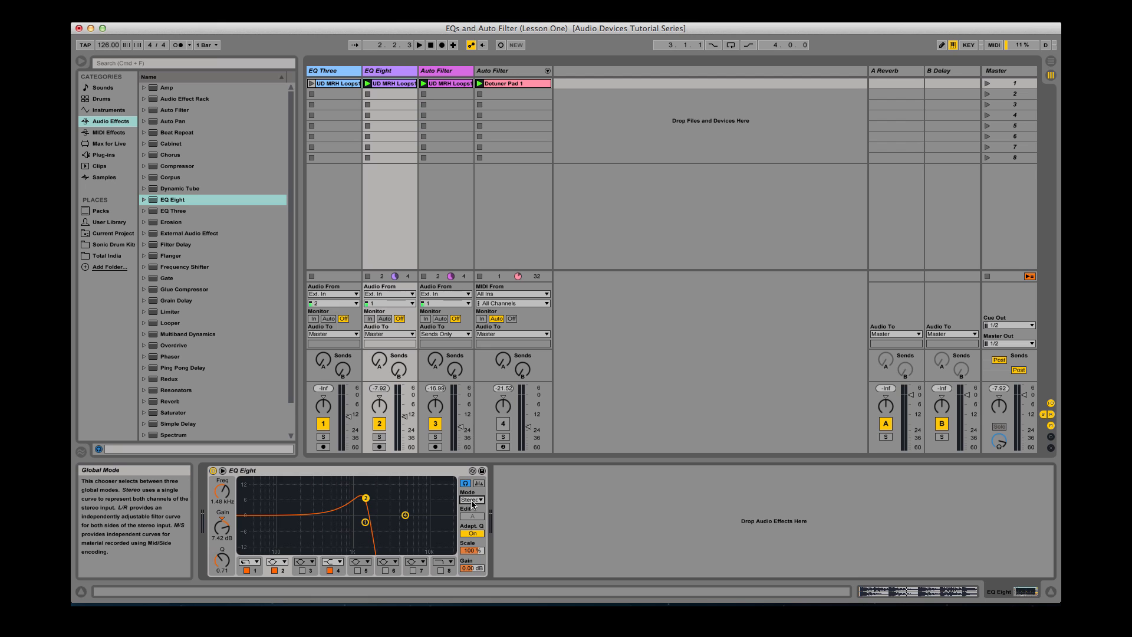
pyautogui.click(473, 501)
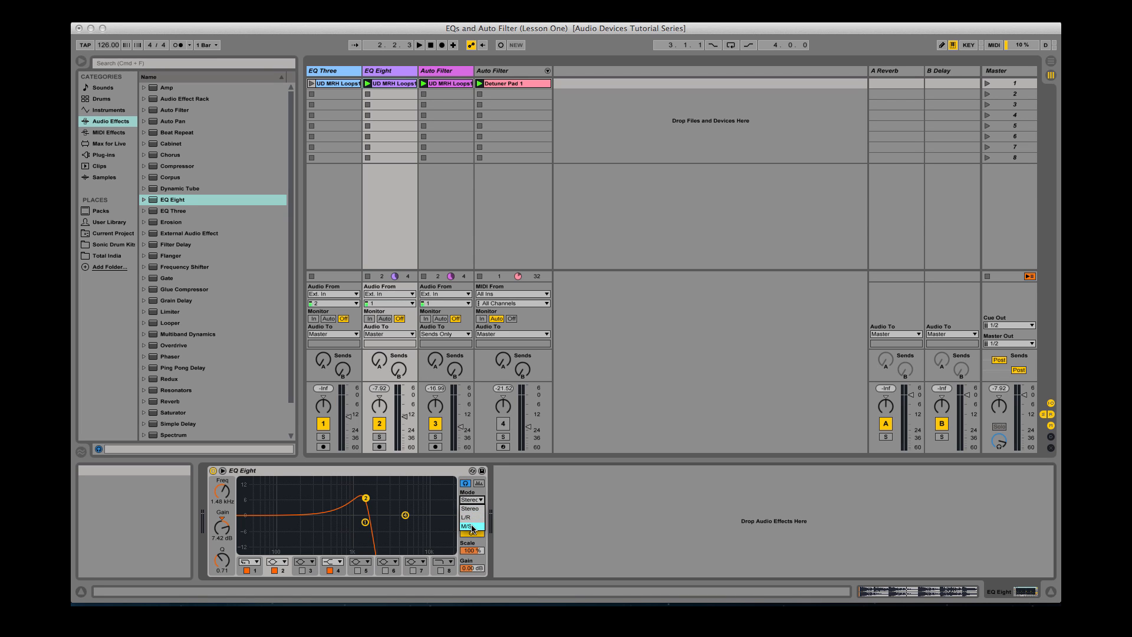
pyautogui.click(471, 517)
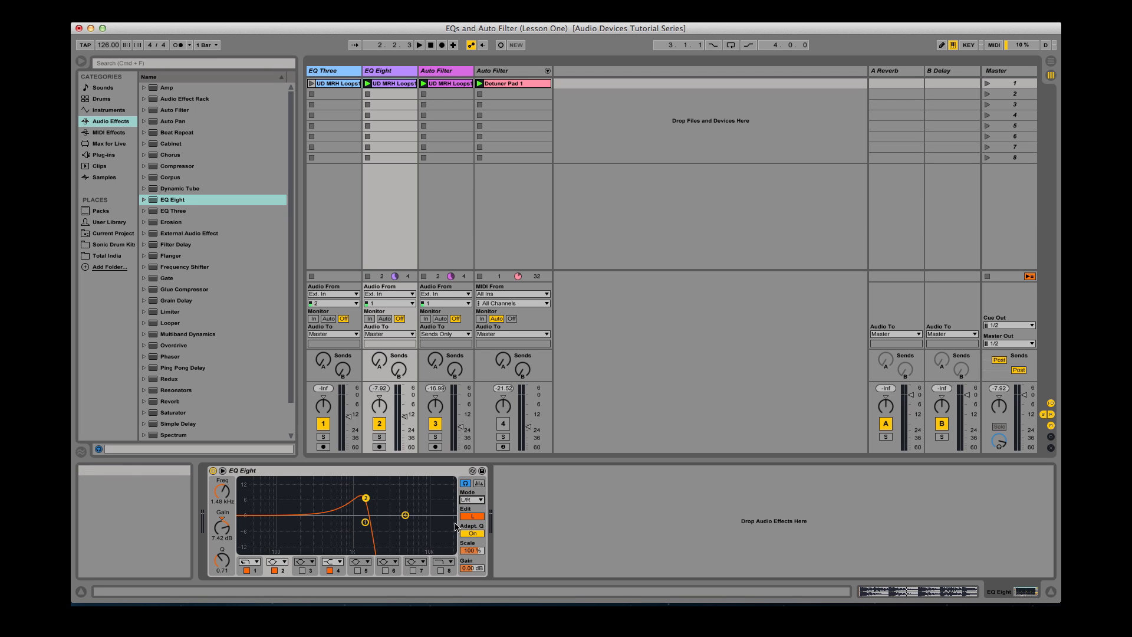
pyautogui.click(479, 500)
pyautogui.click(478, 510)
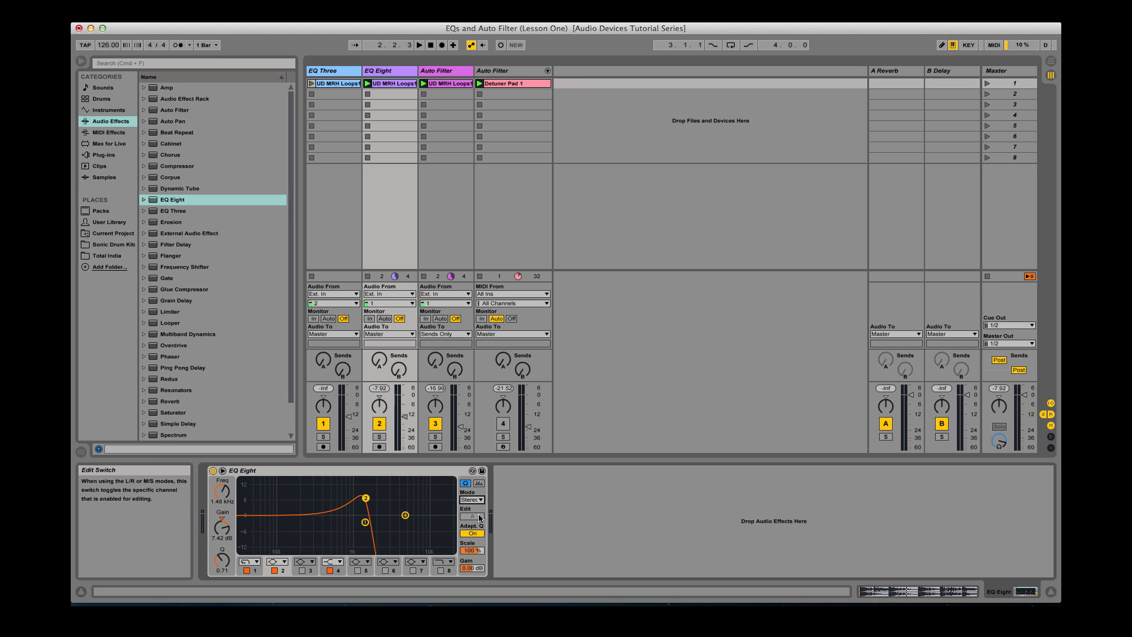
# Set the global mode to L/R, and switch the edited channel to R and back to L.
pyautogui.click(477, 500)
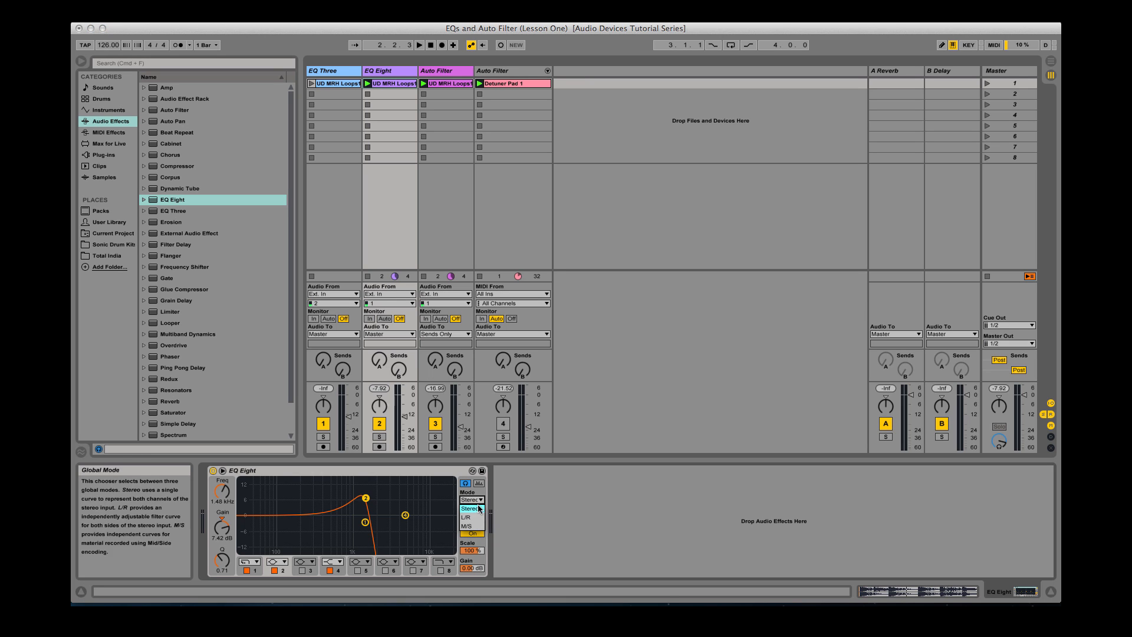
pyautogui.click(471, 518)
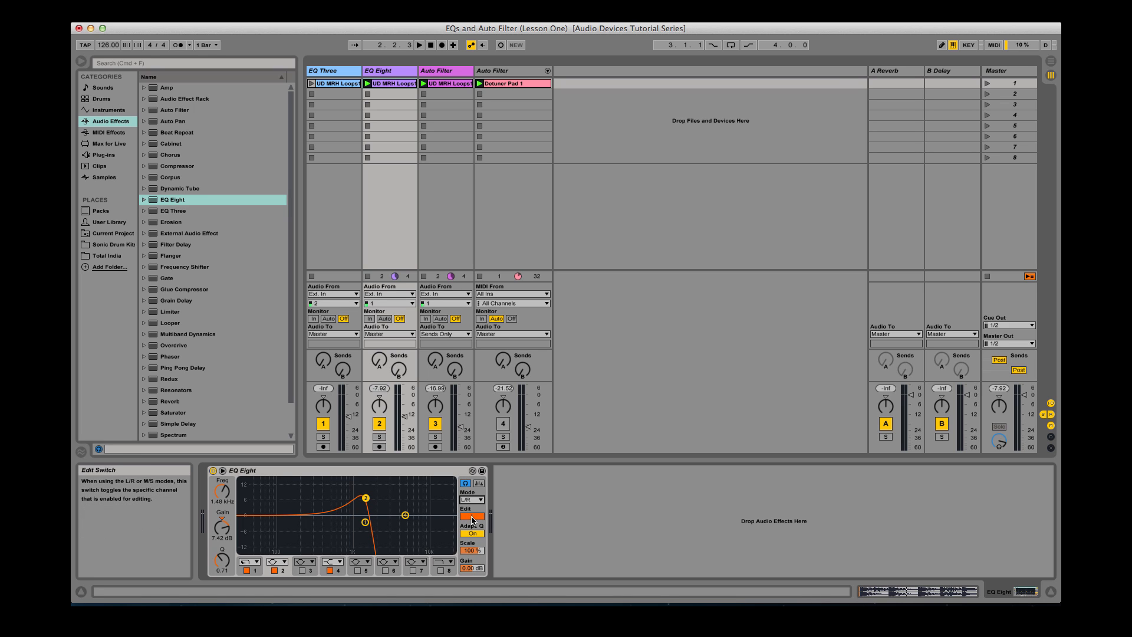
pyautogui.click(475, 517)
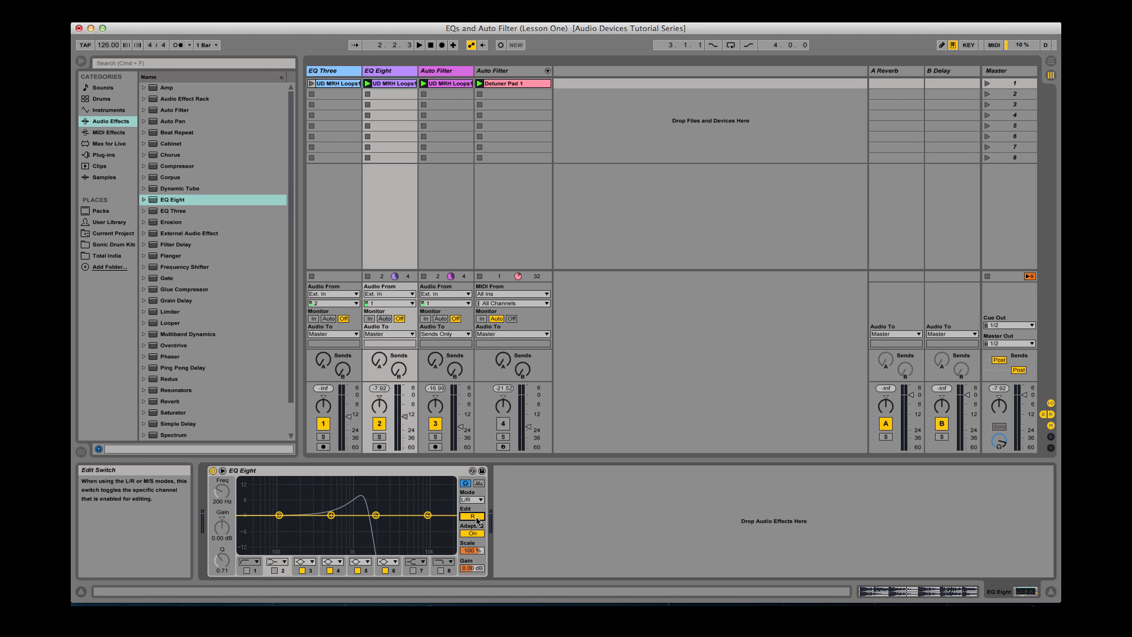
pyautogui.click(475, 517)
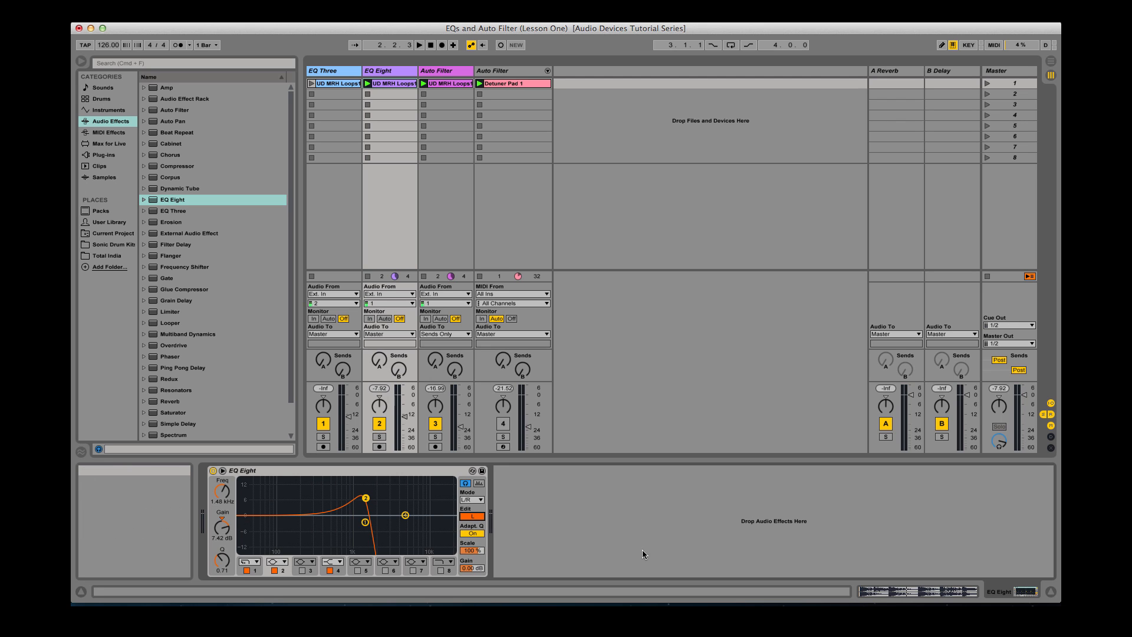
# During playback, adjust filter 2 on the left channel, and set the right channel's filter 5 to 1.97 kHz with 12.0 dB gain.
pyautogui.press('space')
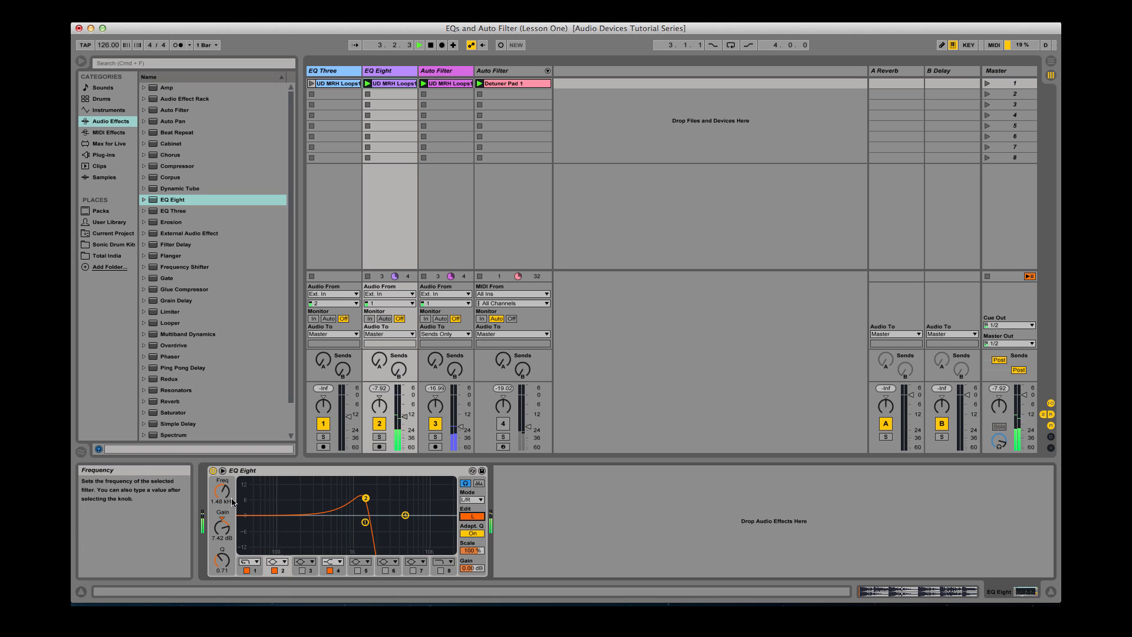
pyautogui.moveTo(222, 491)
pyautogui.mouseDown()
pyautogui.moveTo(222, 528)
pyautogui.moveTo(222, 498)
pyautogui.mouseUp()
pyautogui.click(472, 516)
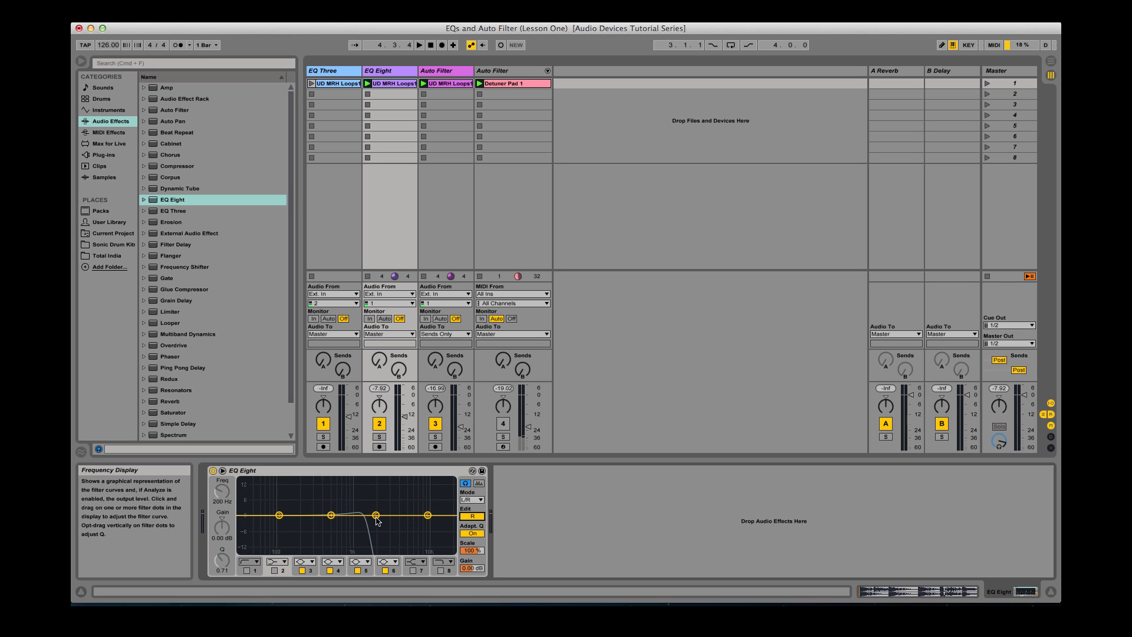
pyautogui.moveTo(376, 515); pyautogui.dragTo(401, 491)
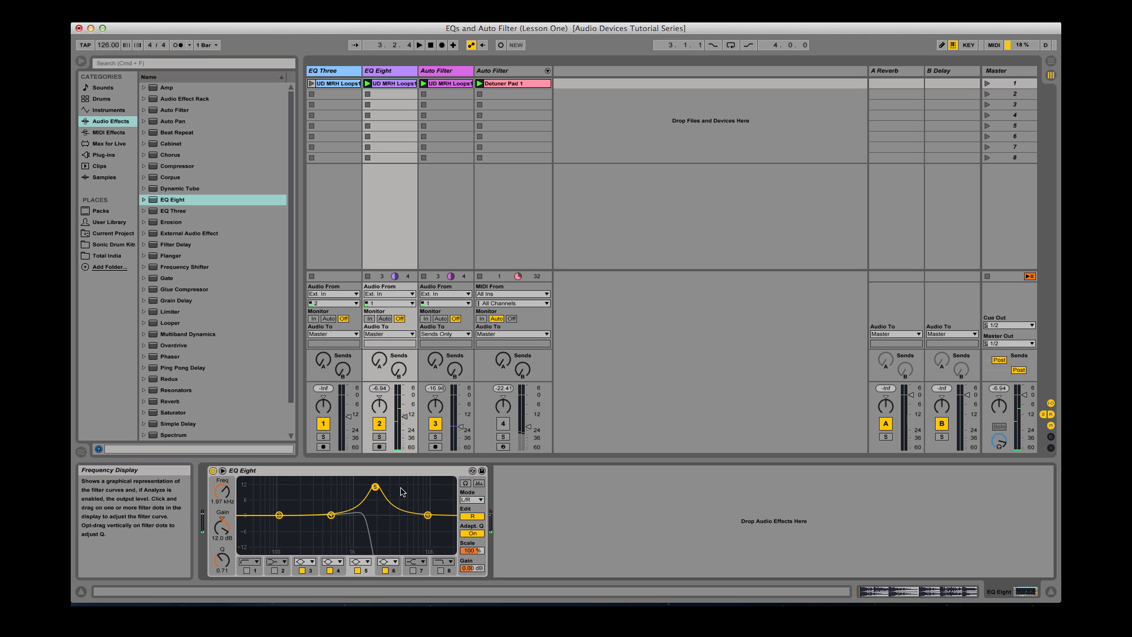
# Set the global mode to M/S, and during playback set the side channel's filter 5 to 2.89 kHz with 15.0 dB gain.
pyautogui.click(472, 499)
pyautogui.click(475, 508)
pyautogui.moveTo(373, 493); pyautogui.dragTo(374, 511)
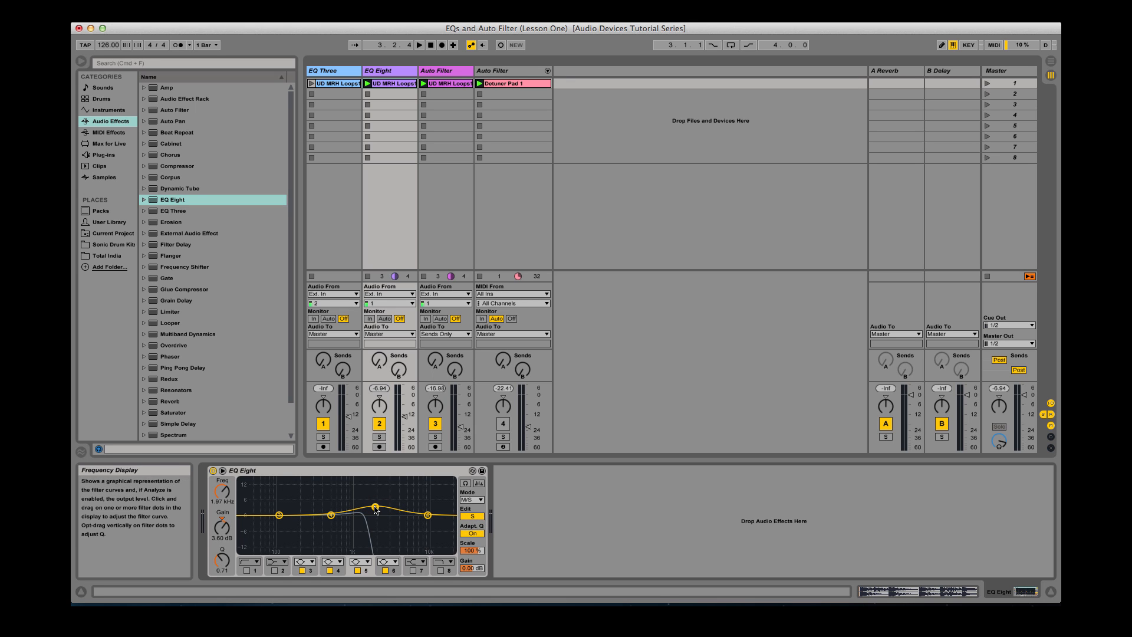
pyautogui.press('space')
pyautogui.moveTo(376, 509); pyautogui.dragTo(388, 480)
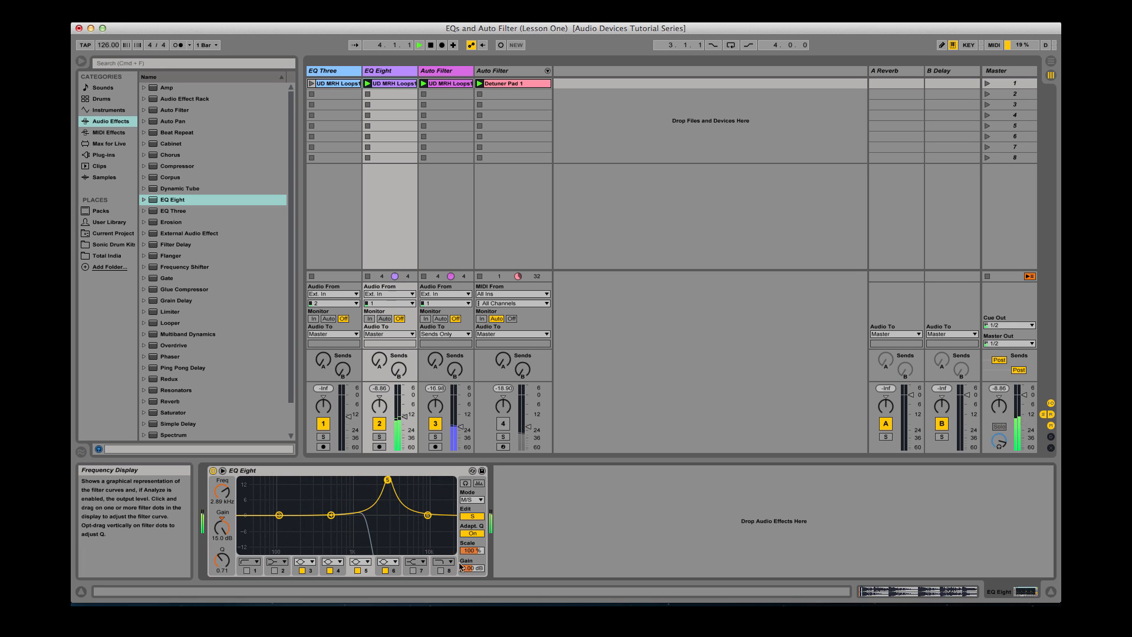
# Move the mid channel's filter 1 up to 15.0 kHz, and set the side channel's filter 5 to 3.06 kHz with 2.36 dB gain.
pyautogui.click(472, 516)
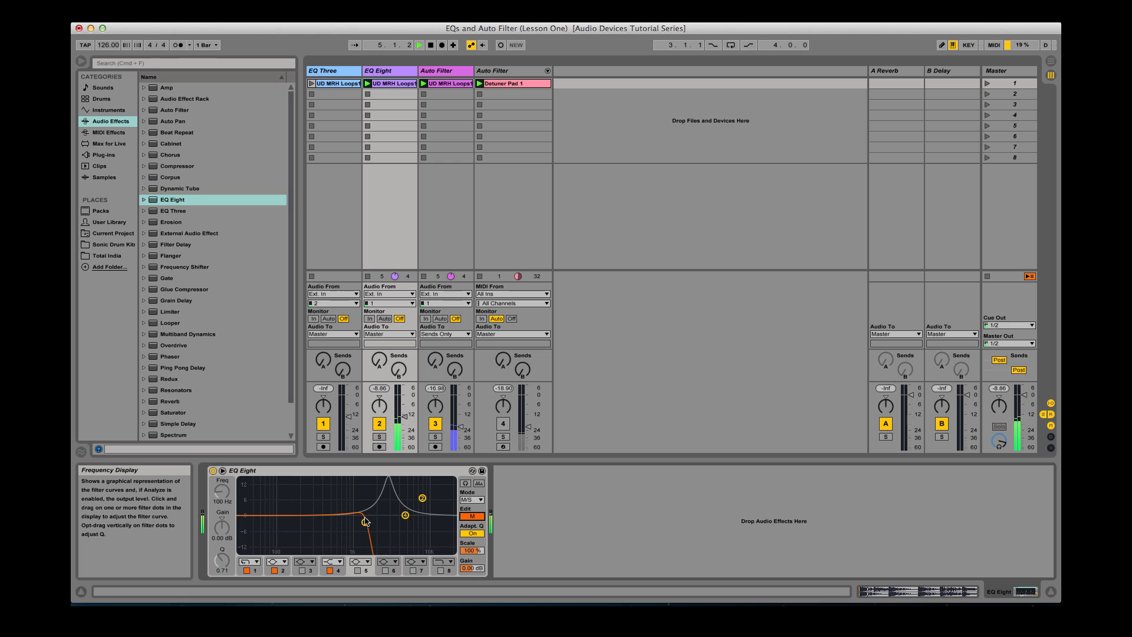
pyautogui.moveTo(364, 522); pyautogui.dragTo(439, 516)
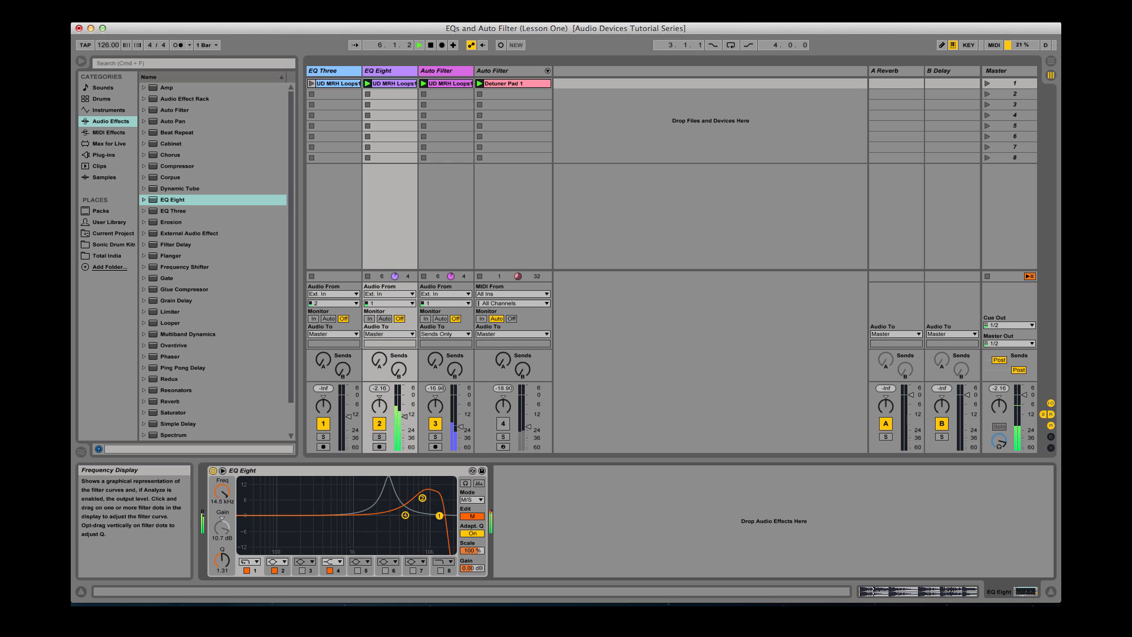
pyautogui.click(472, 516)
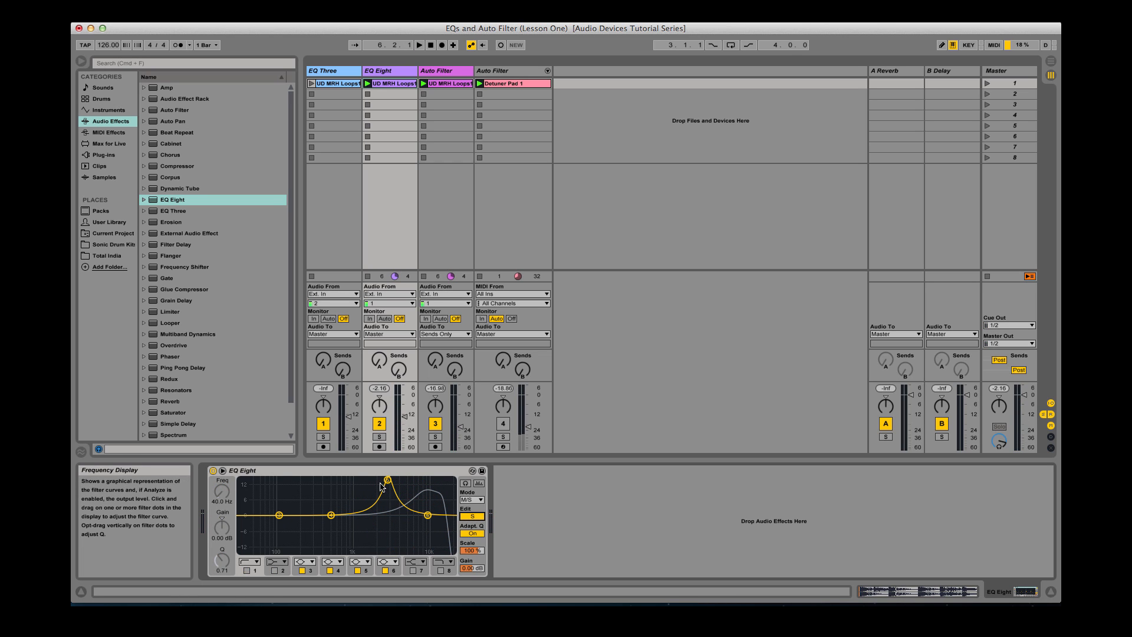
pyautogui.moveTo(381, 485); pyautogui.dragTo(389, 509)
# Return the global mode to Stereo, and enable filter 5 at 721 Hz with 15.0 dB gain.
pyautogui.click(471, 499)
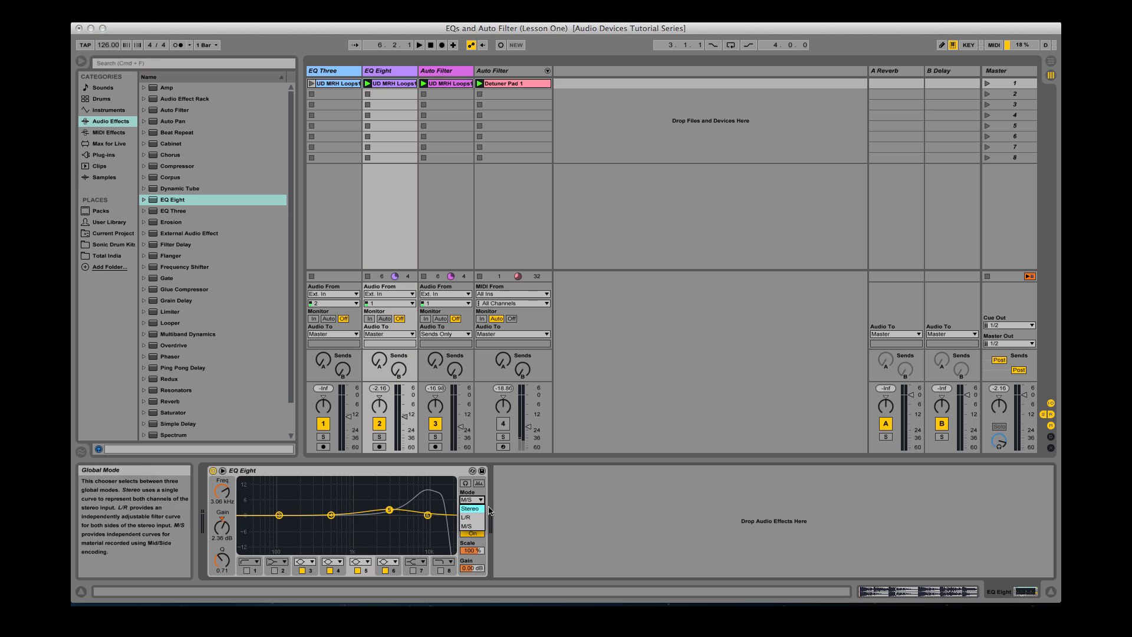
pyautogui.click(473, 508)
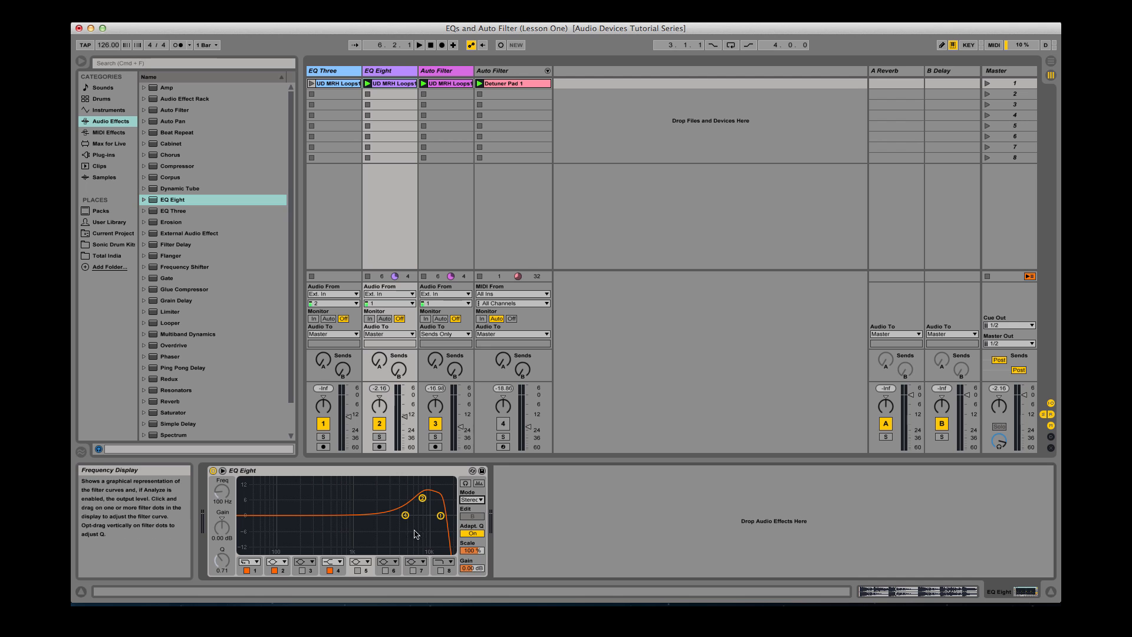
pyautogui.doubleClick(279, 516)
pyautogui.moveTo(279, 516); pyautogui.dragTo(342, 480)
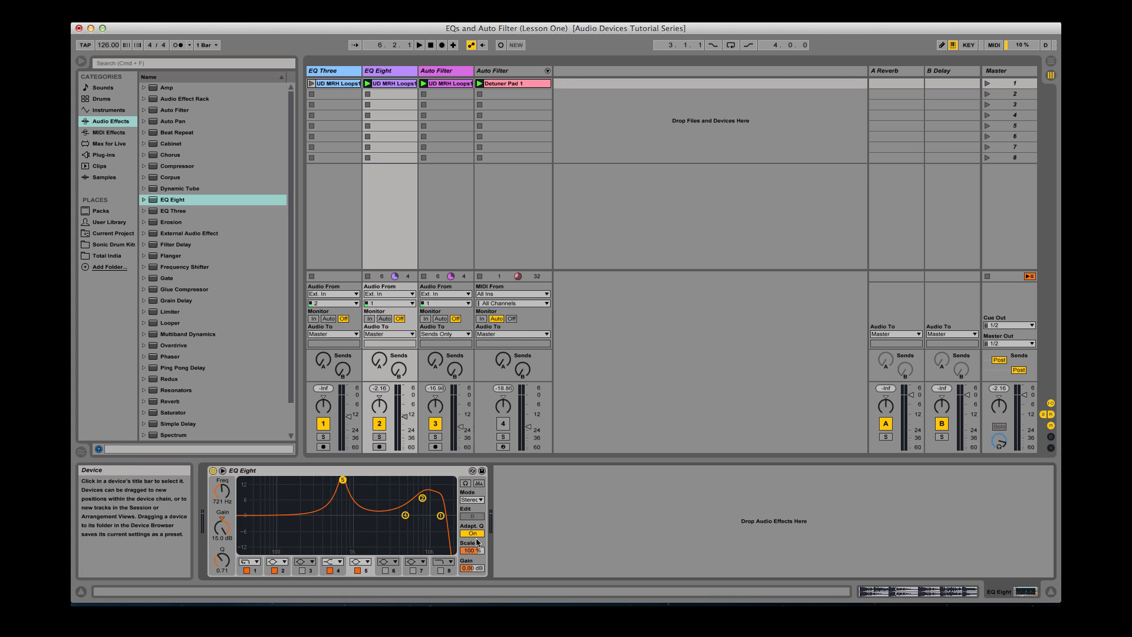
# Turn Adaptive Q off, set filter 5 to 835 Hz with 13.3 dB gain, and turn Adaptive Q back on.
pyautogui.click(472, 533)
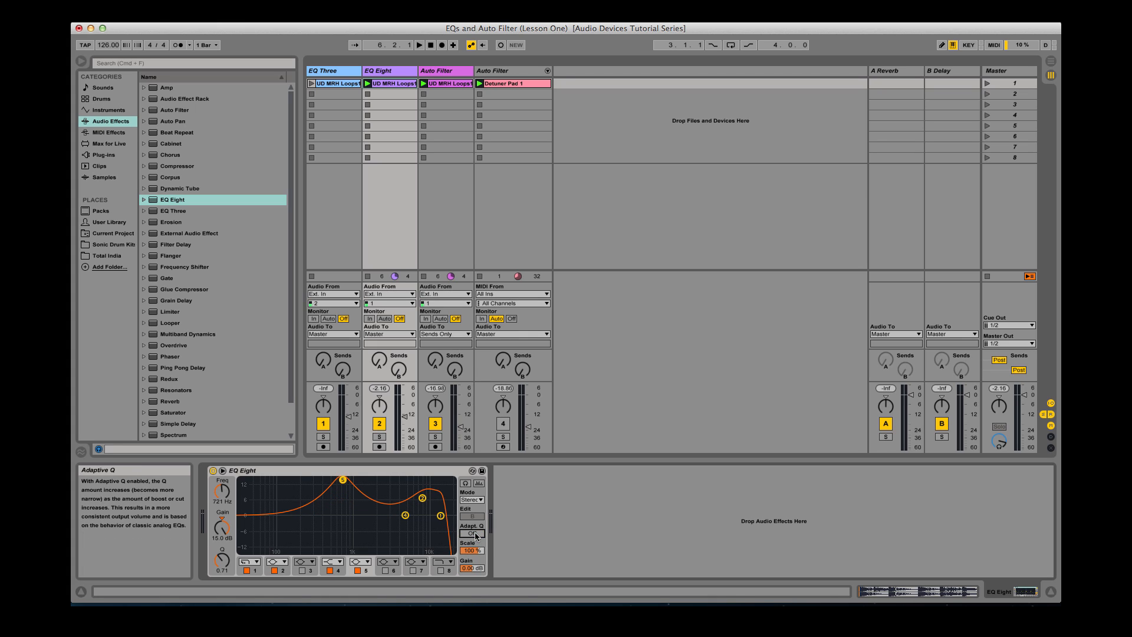
pyautogui.moveTo(342, 479)
pyautogui.mouseDown()
pyautogui.moveTo(340, 511)
pyautogui.moveTo(347, 484)
pyautogui.mouseUp()
pyautogui.click(473, 533)
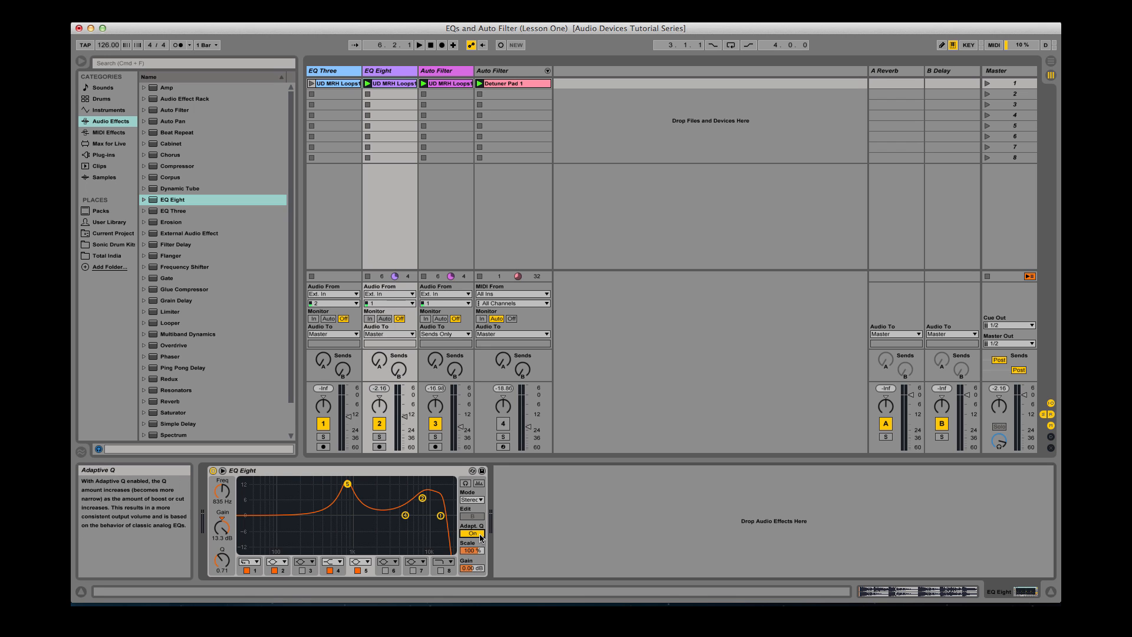
# Open the enlarged EQ Eight display and start playing the loop.
pyautogui.click(472, 569)
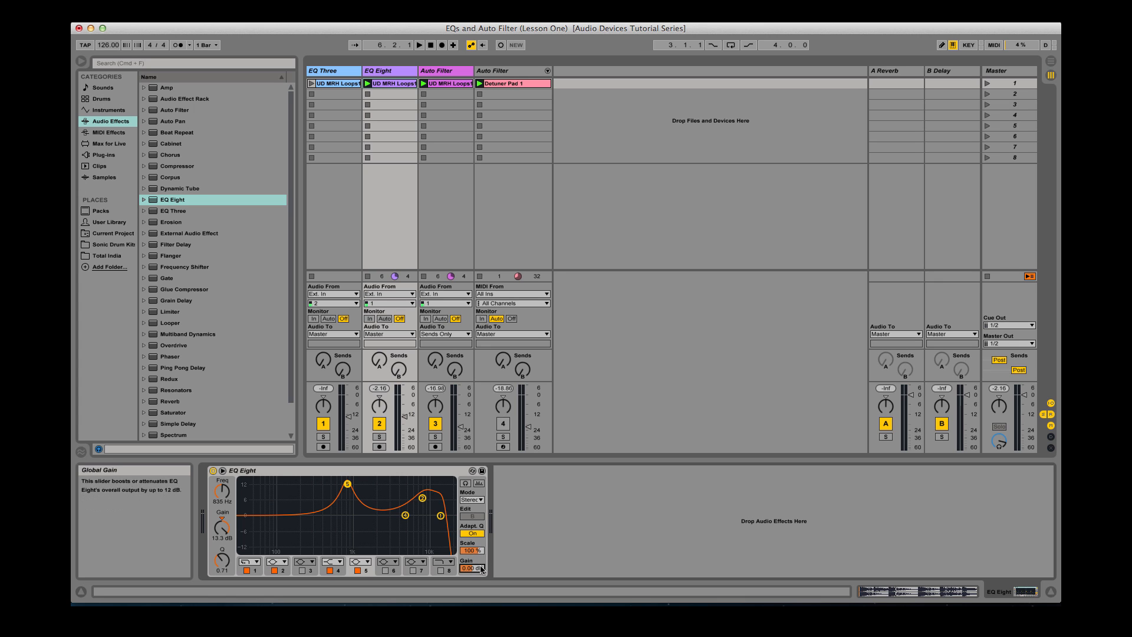
pyautogui.click(223, 470)
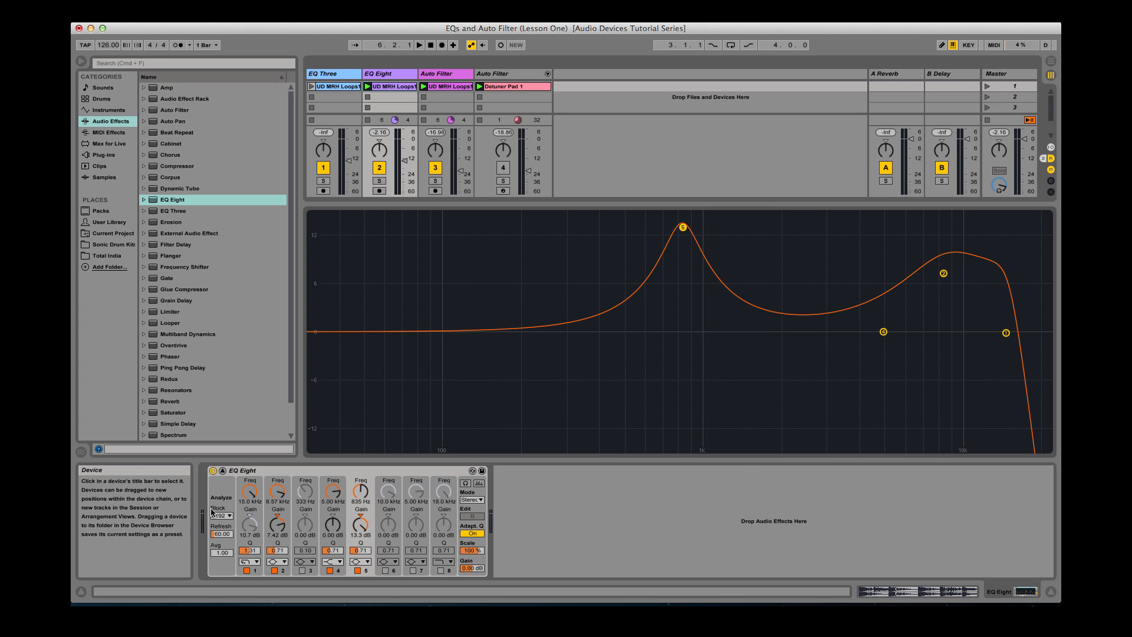
pyautogui.press('space')
# Try the Scale control at 0%, at -200% and at a strongly raised positive amount, and restore it to 100%.
pyautogui.moveTo(472, 550); pyautogui.dragTo(472, 588)
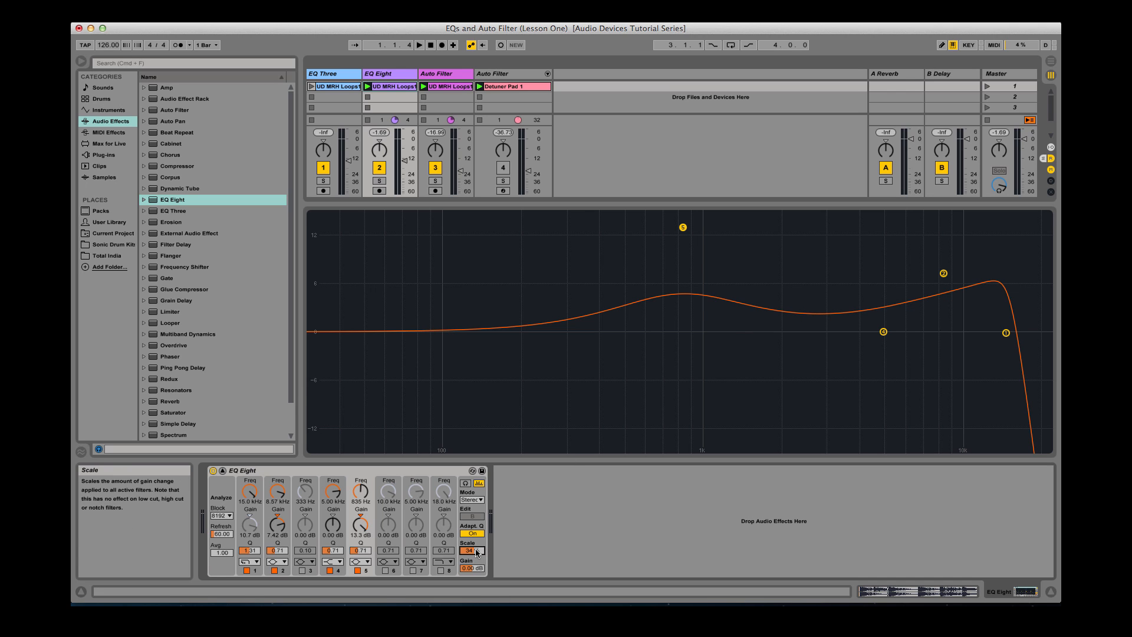
pyautogui.moveTo(473, 550); pyautogui.dragTo(498, 536)
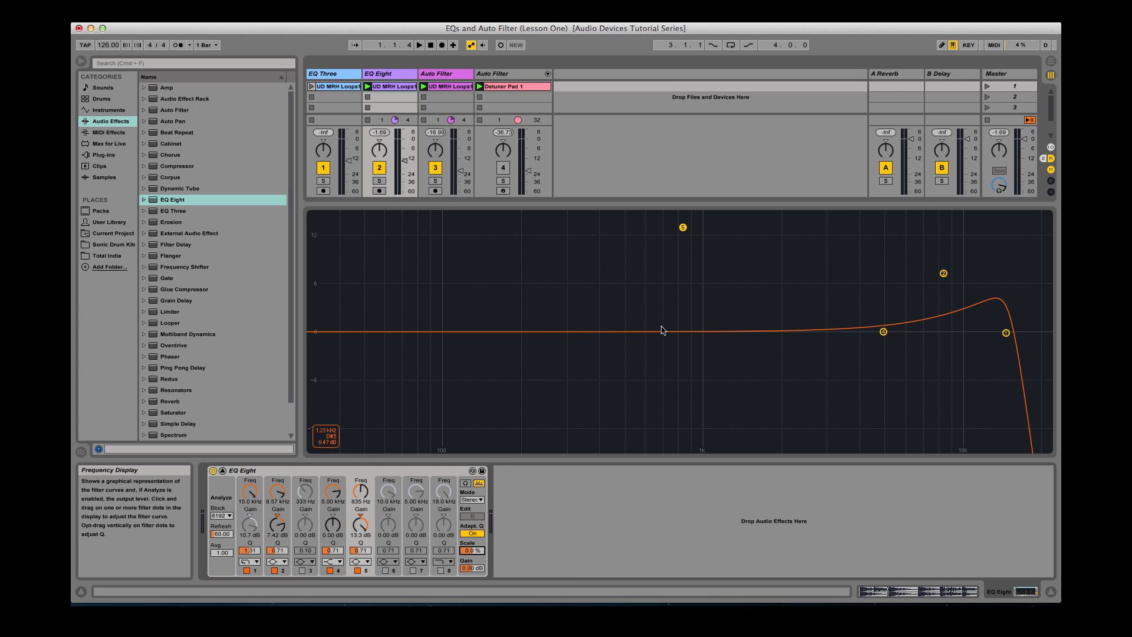
pyautogui.moveTo(472, 550); pyautogui.dragTo(472, 633)
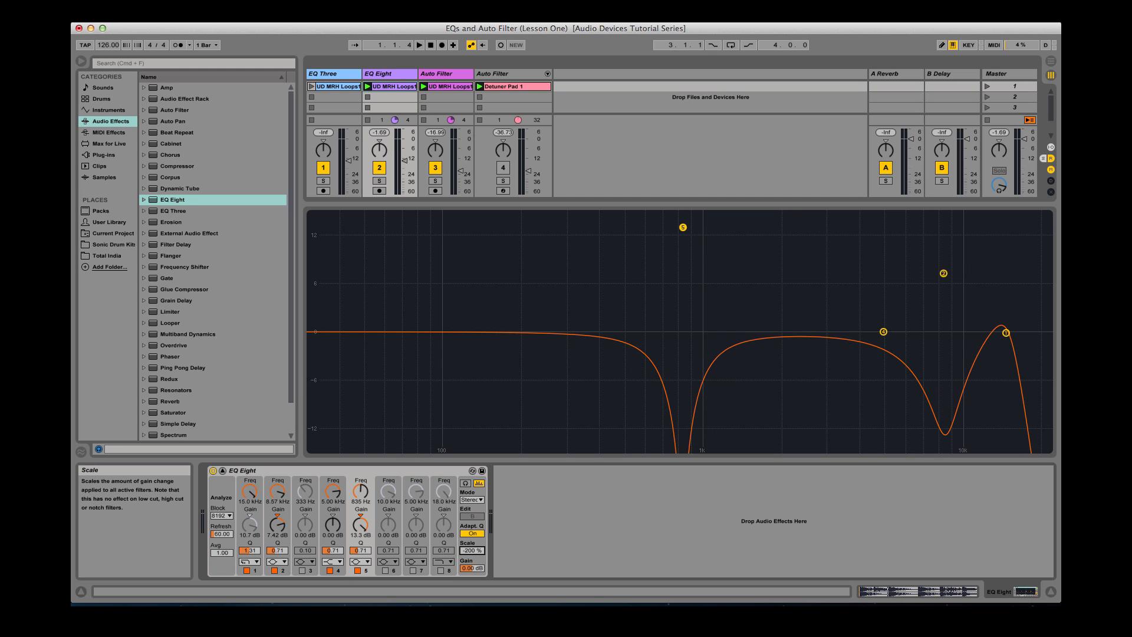
pyautogui.moveTo(471, 634); pyautogui.dragTo(472, 476)
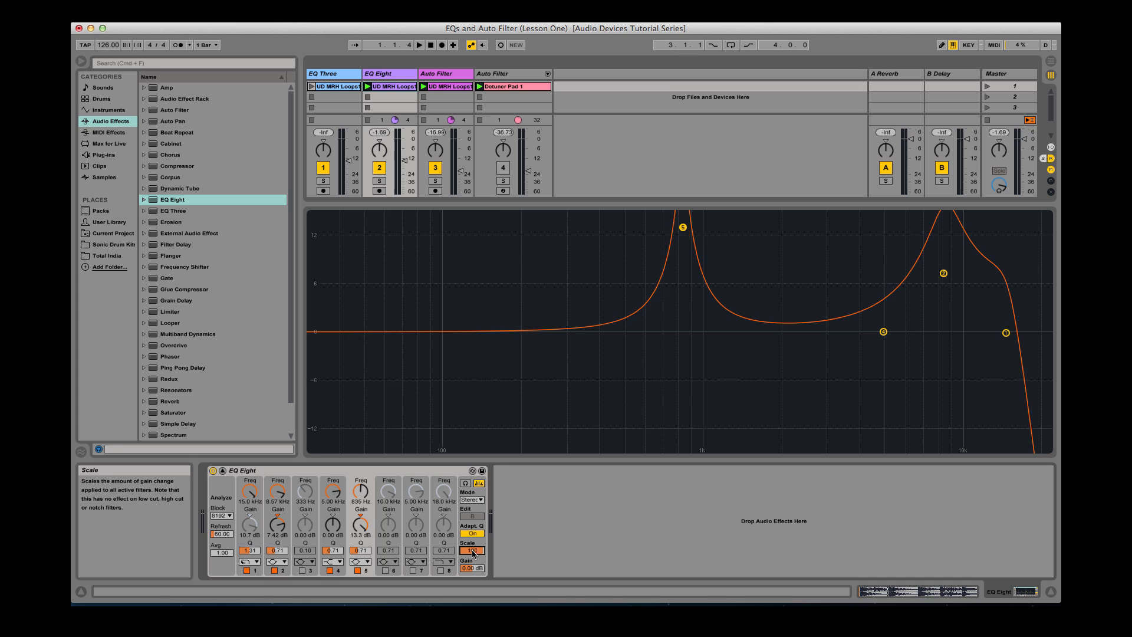
pyautogui.press('Return')
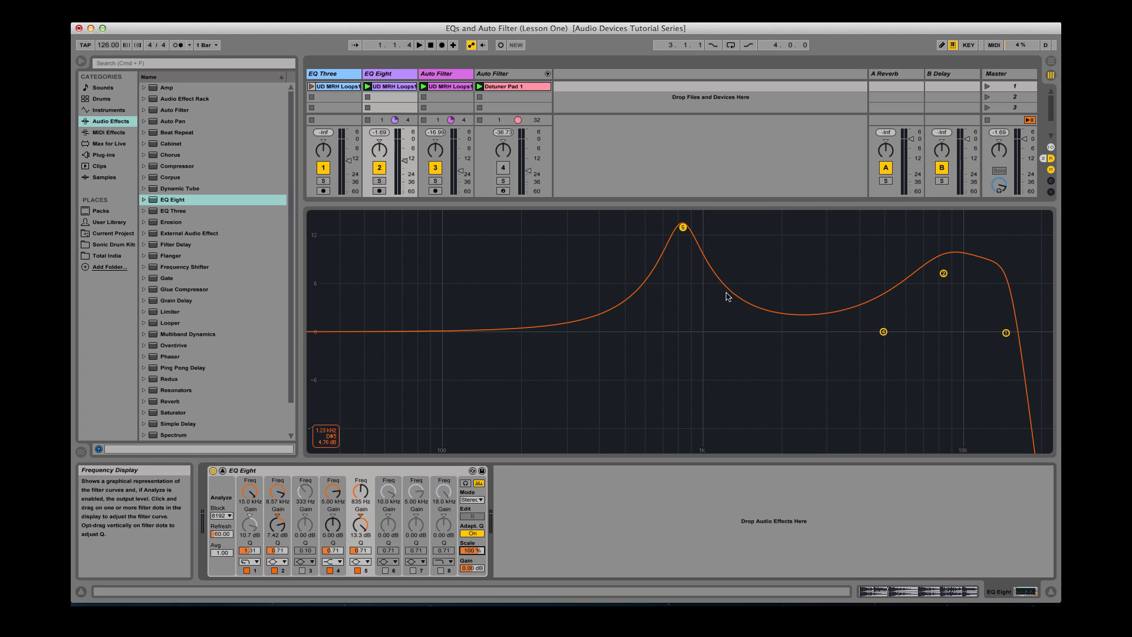
# Raise the global gain to about 6.5 dB, and return EQ Eight to the compact view.
pyautogui.click(477, 567)
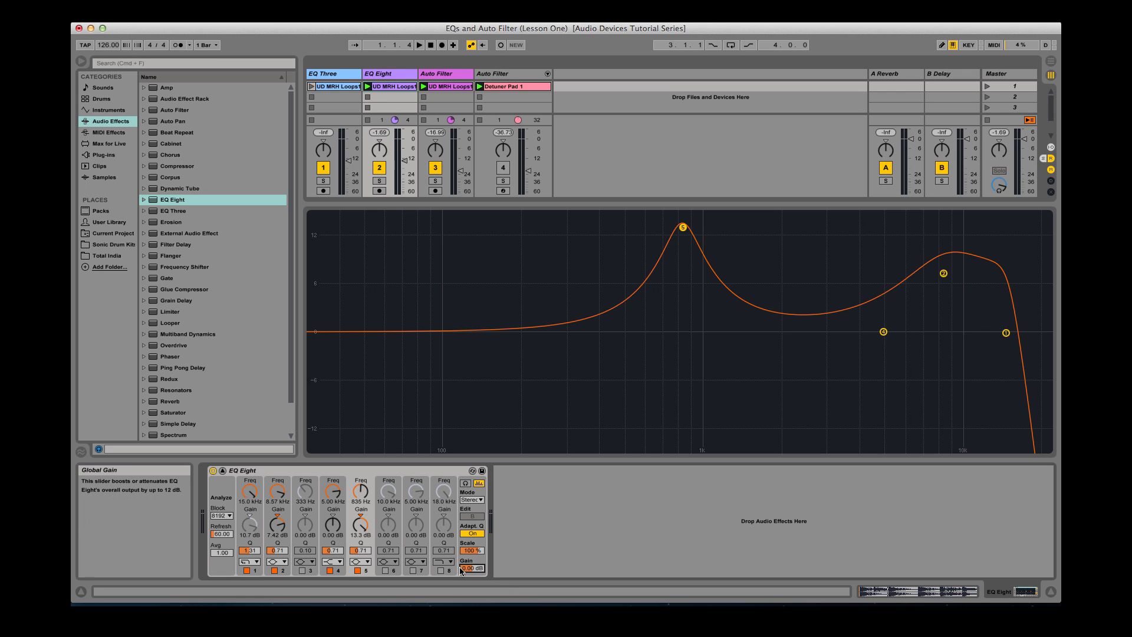
pyautogui.moveTo(473, 570); pyautogui.dragTo(467, 535)
pyautogui.doubleClick(606, 397)
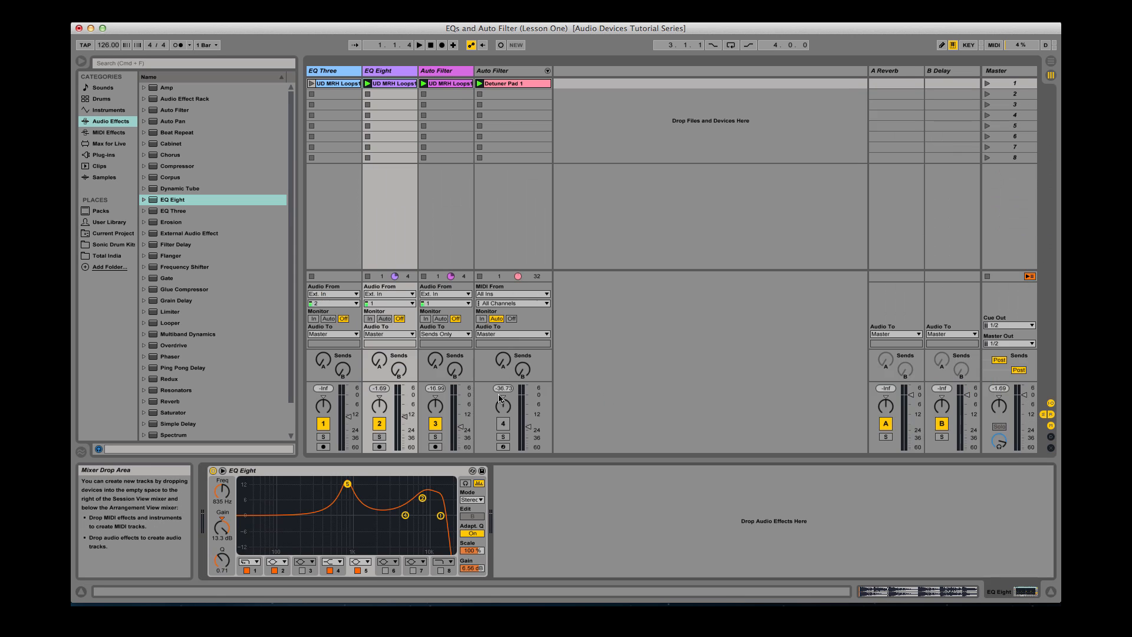
# Hot-swap the EQ Eight device to the Curved preset from the Filter folder.
pyautogui.click(290, 470)
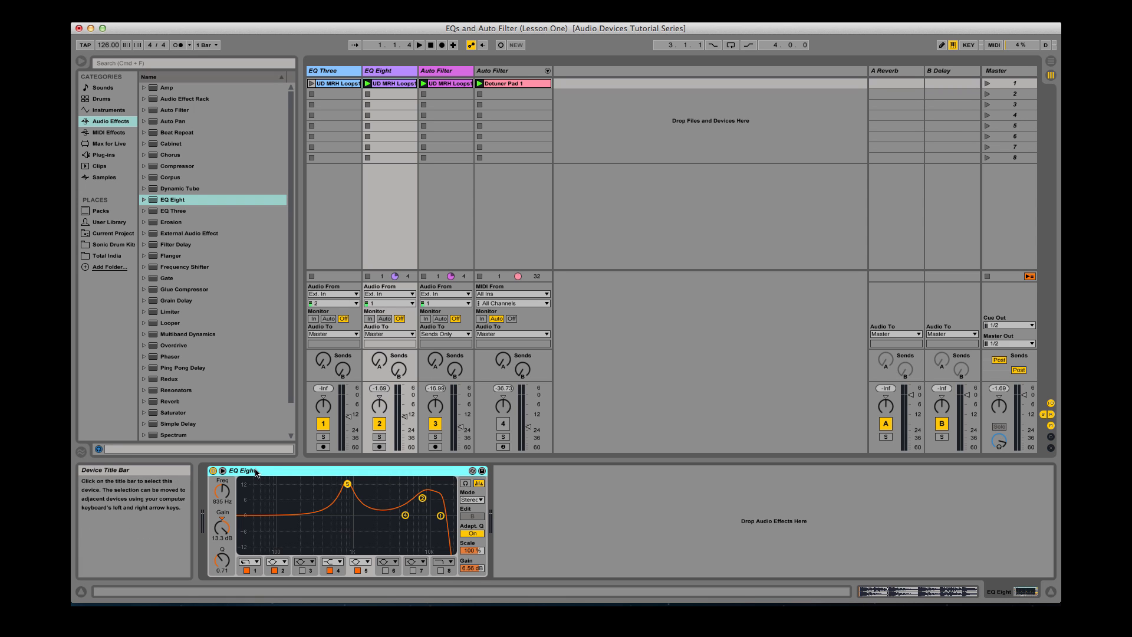
pyautogui.click(482, 471)
pyautogui.click(482, 470)
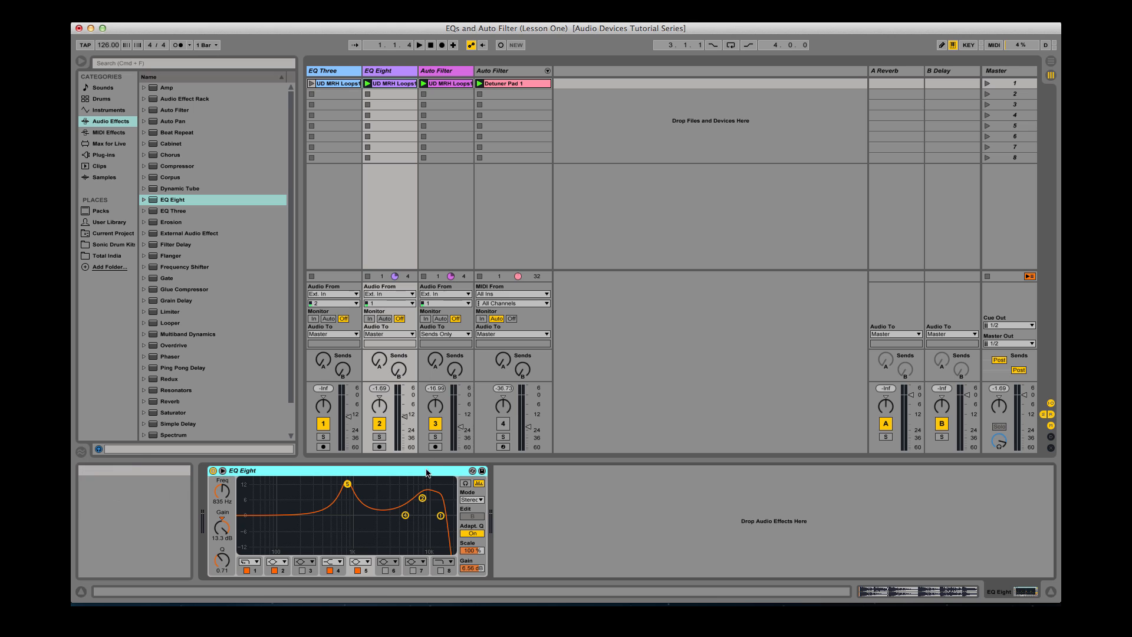
pyautogui.click(472, 471)
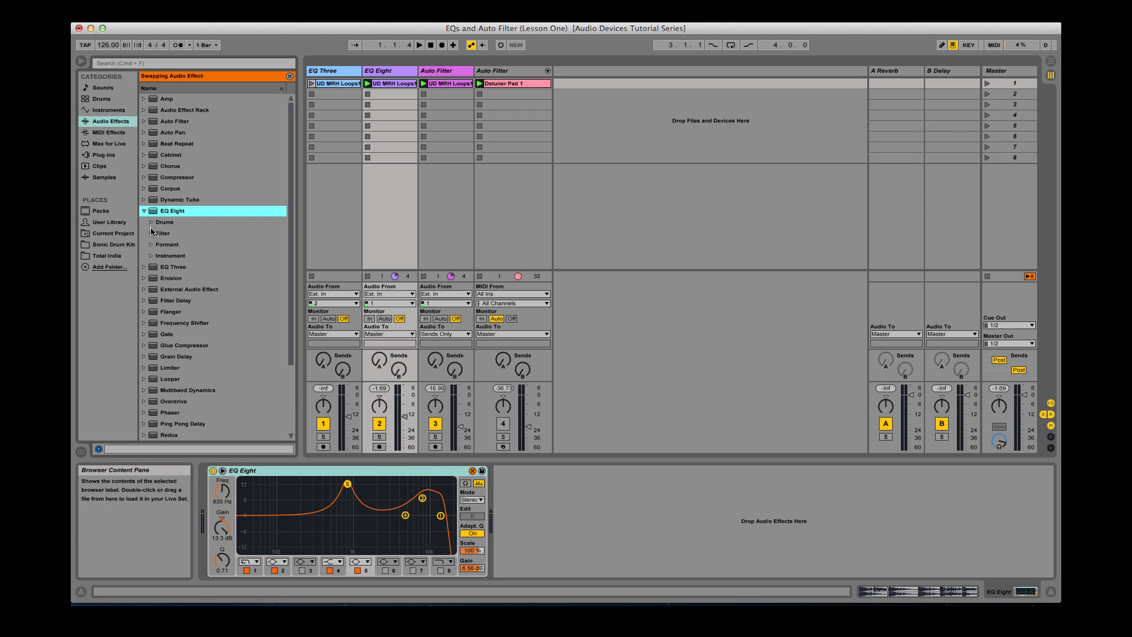
pyautogui.click(152, 233)
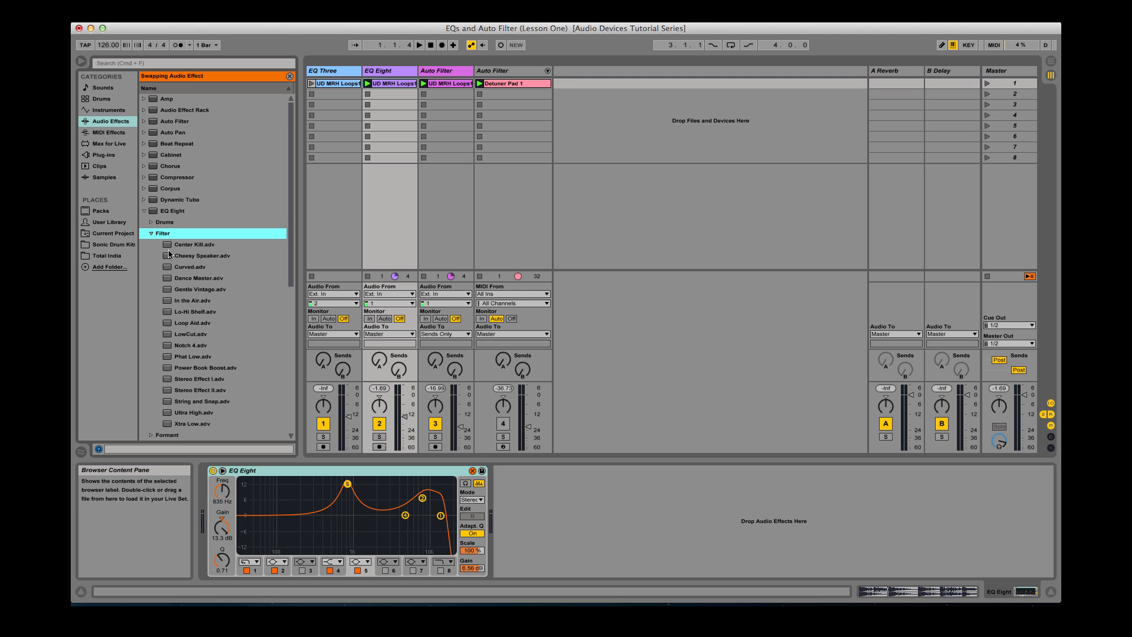
pyautogui.doubleClick(194, 267)
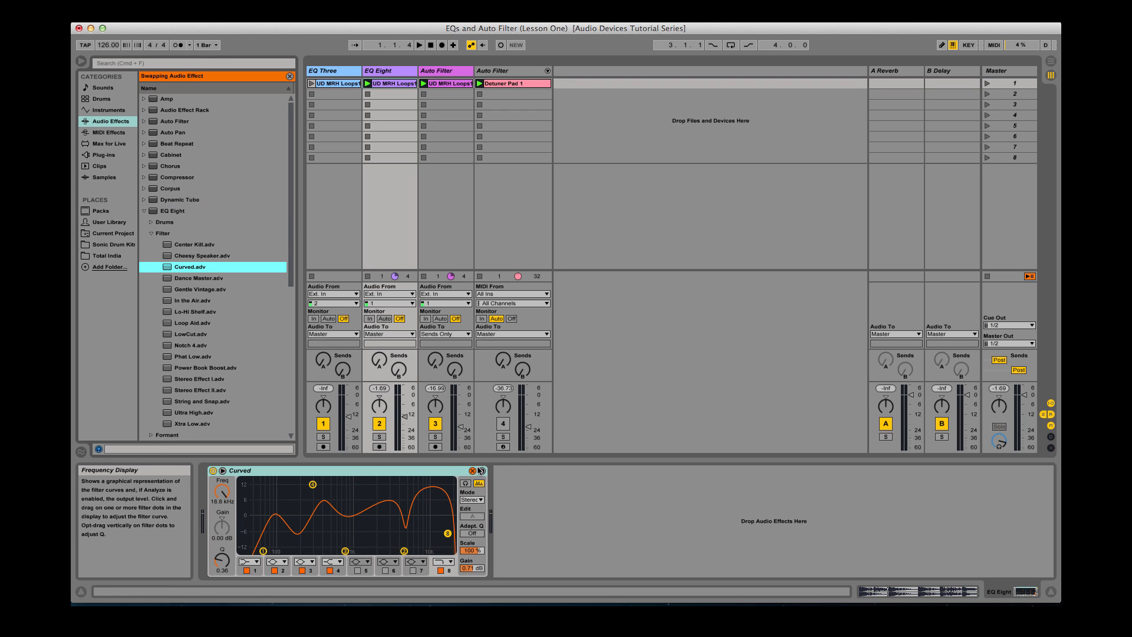
# Leave hot-swap mode, add the Gentle Vintage preset as a second device after Curved, and delete it again.
pyautogui.click(472, 471)
pyautogui.moveTo(201, 277); pyautogui.dragTo(519, 472)
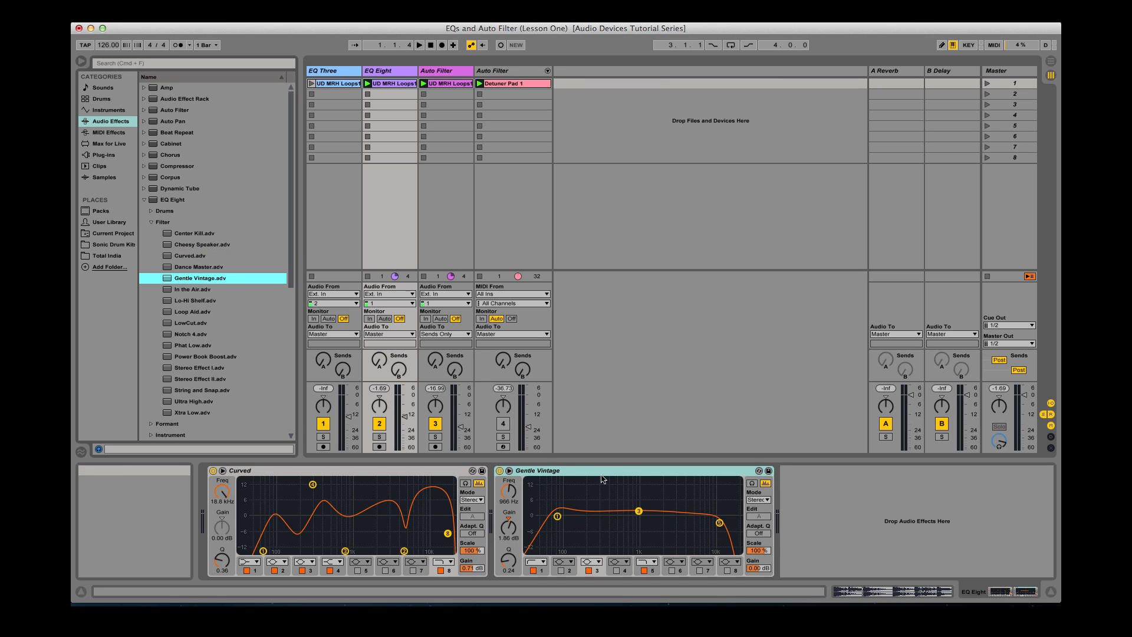
pyautogui.press('Delete')
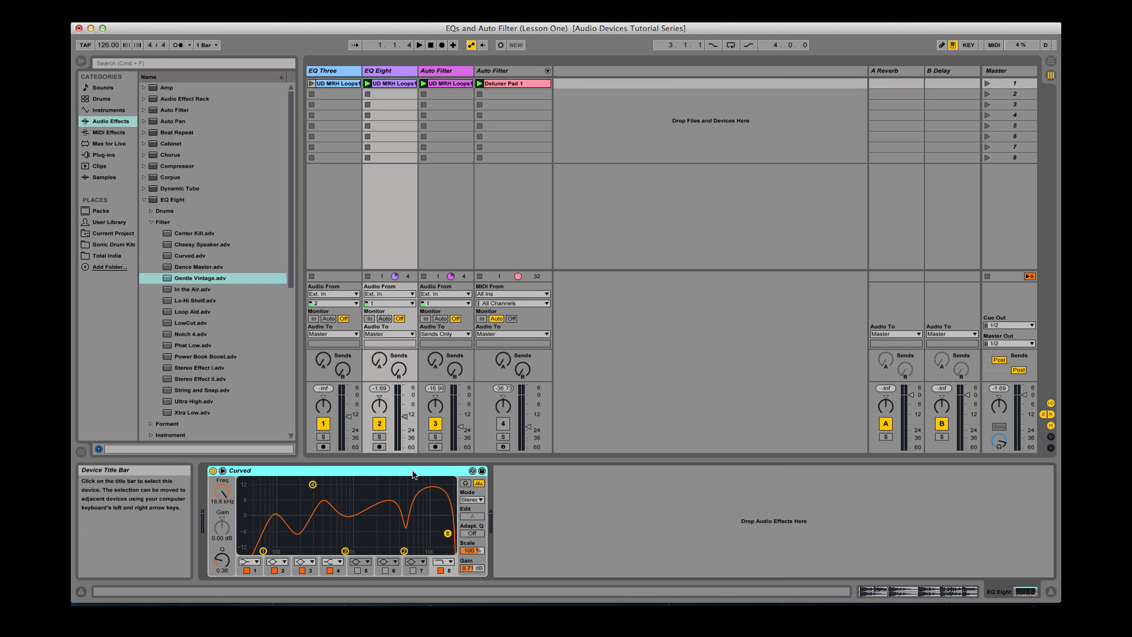
# Hot-swap the Curved device to the LowCut preset, and leave hot-swap mode.
pyautogui.click(472, 470)
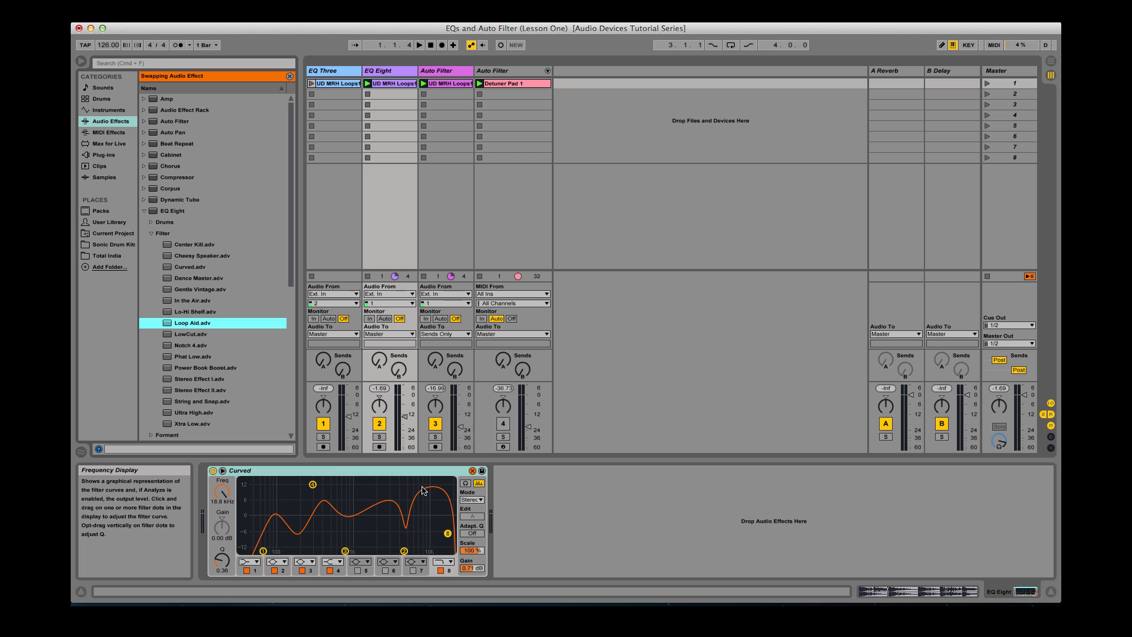
pyautogui.click(168, 334)
pyautogui.doubleClick(167, 333)
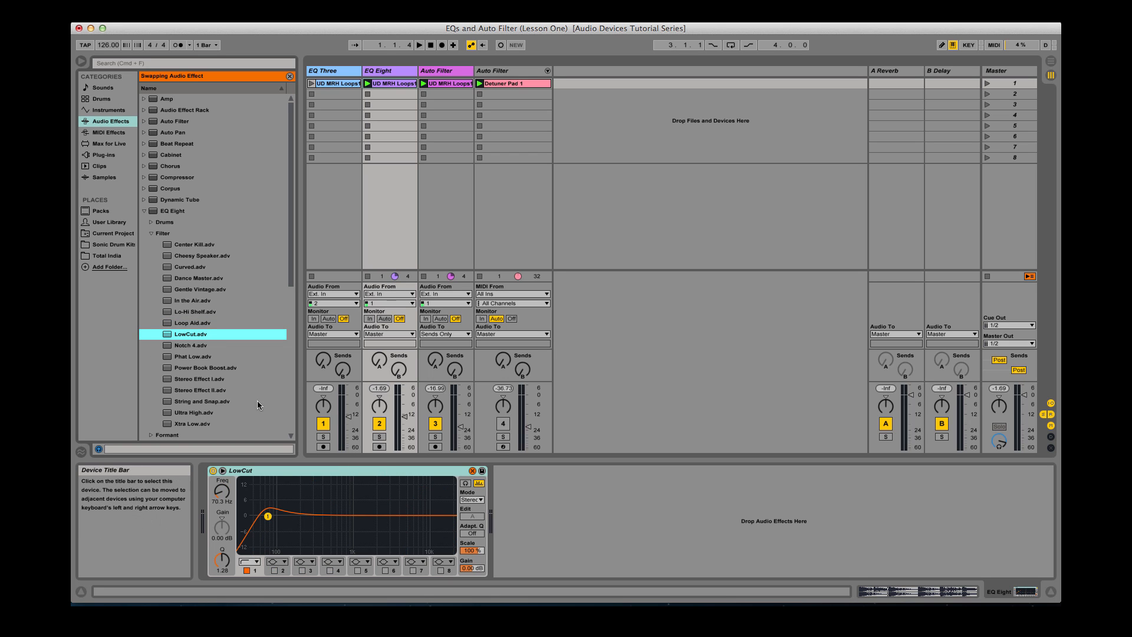
pyautogui.click(472, 470)
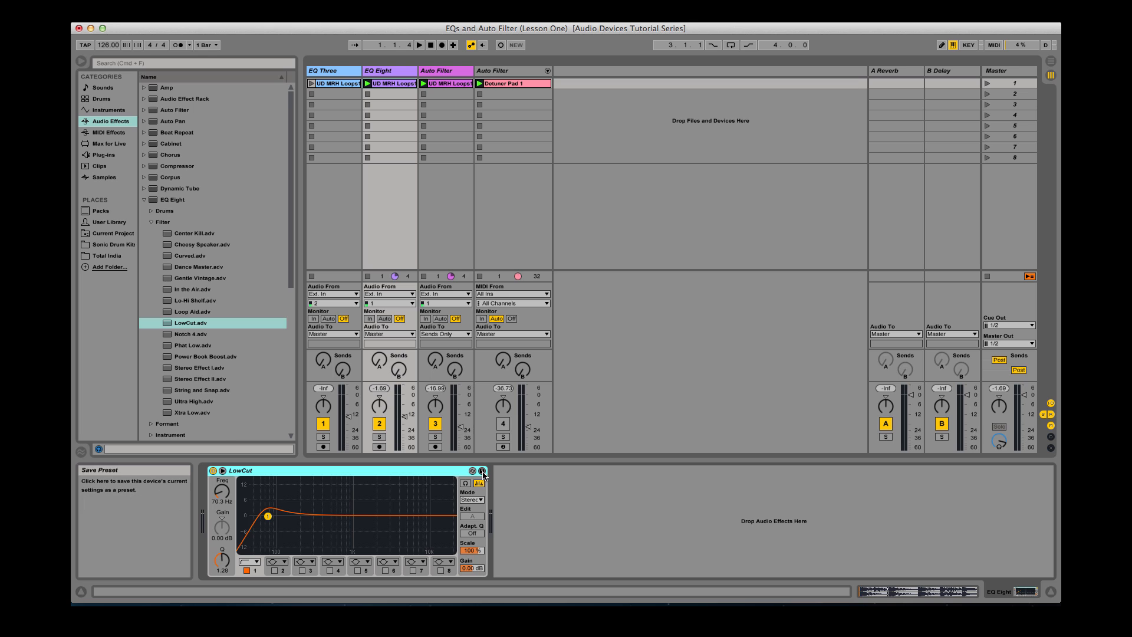
# Save the device settings to the User Library as a LowCut preset, and move that saved preset to the trash.
pyautogui.click(483, 471)
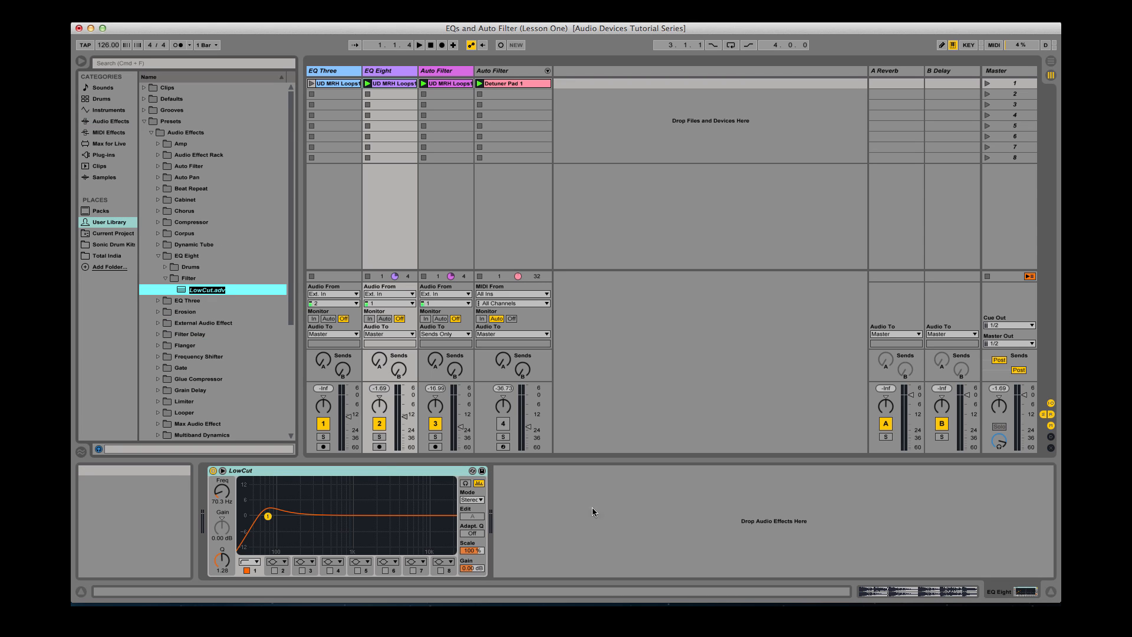
pyautogui.click(600, 526)
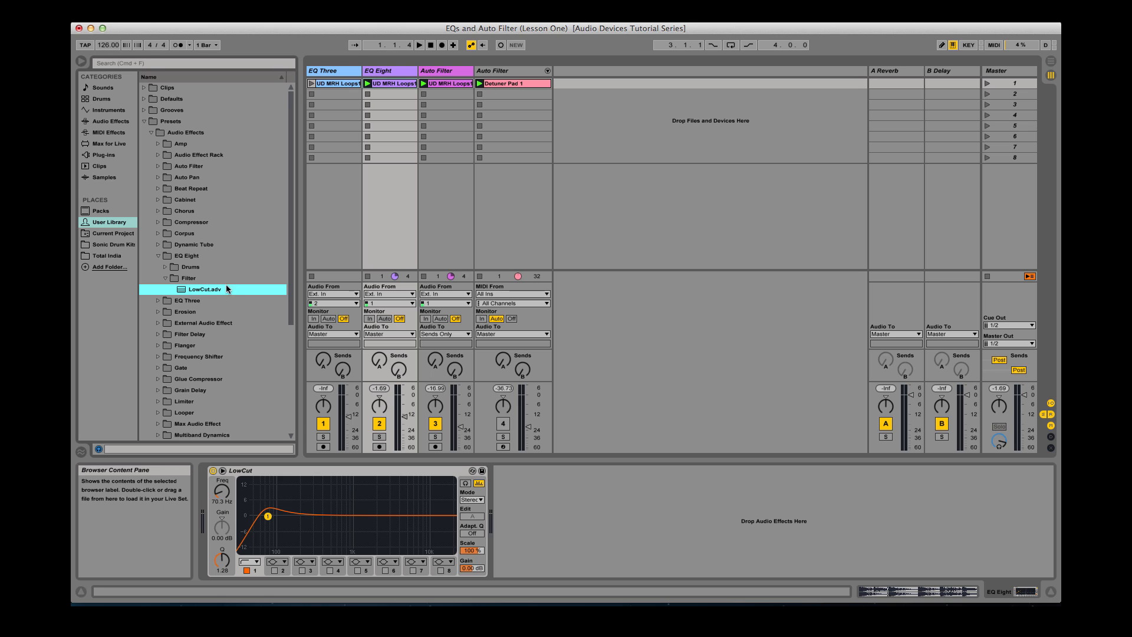
pyautogui.rightClick(200, 296)
pyautogui.click(221, 299)
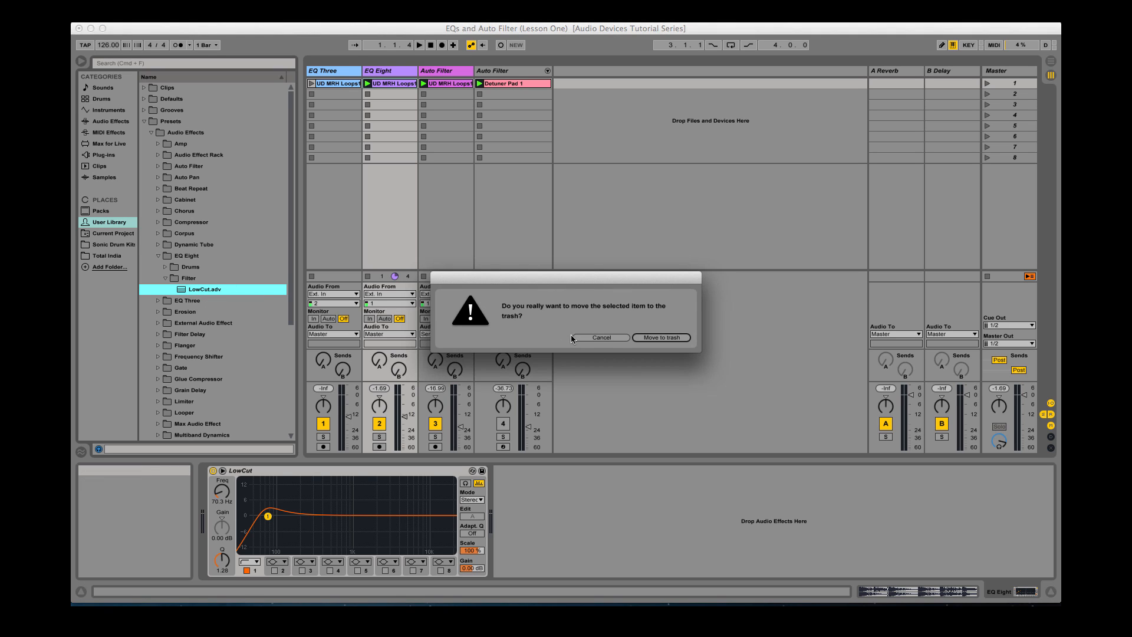
pyautogui.click(643, 338)
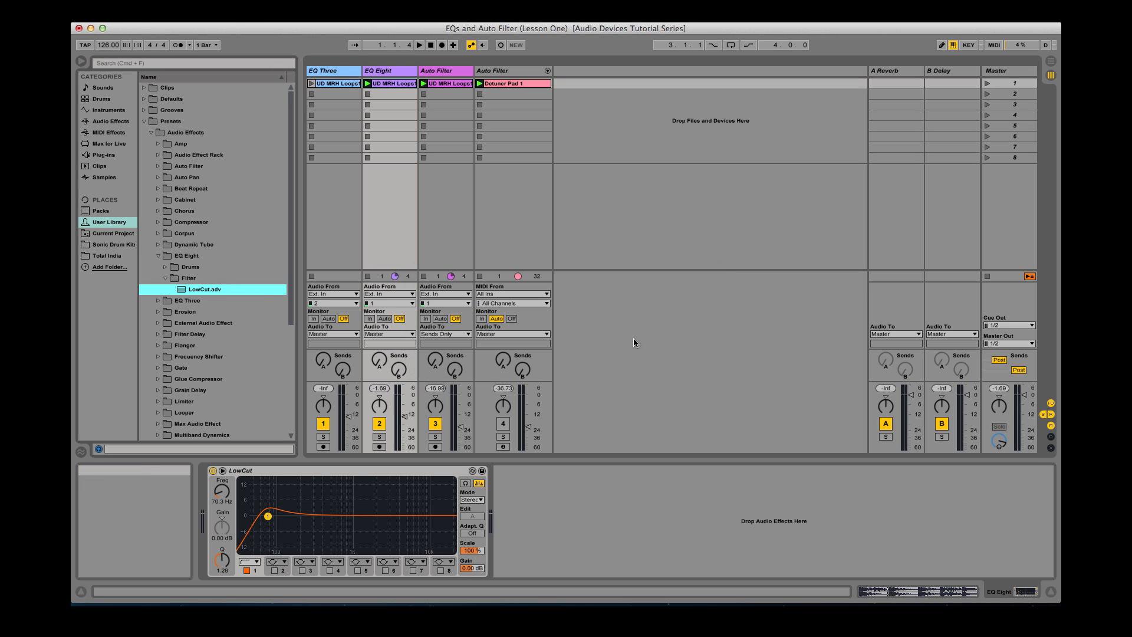
# Review the context options of the LowCut device, including saving it as the default preset.
pyautogui.rightClick(254, 471)
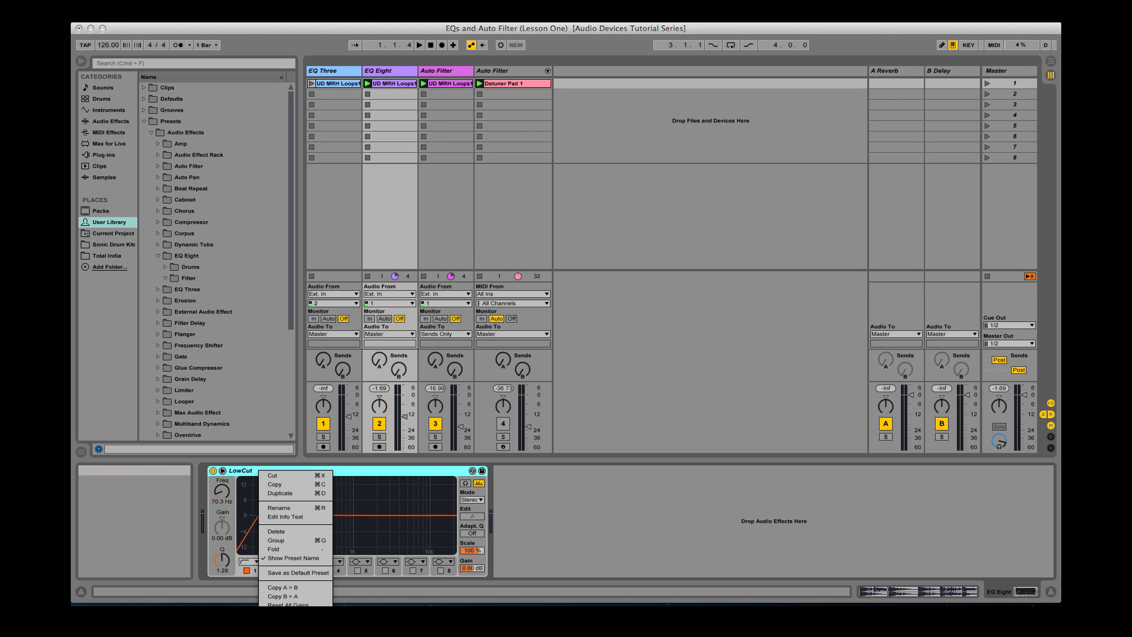
pyautogui.press('Escape')
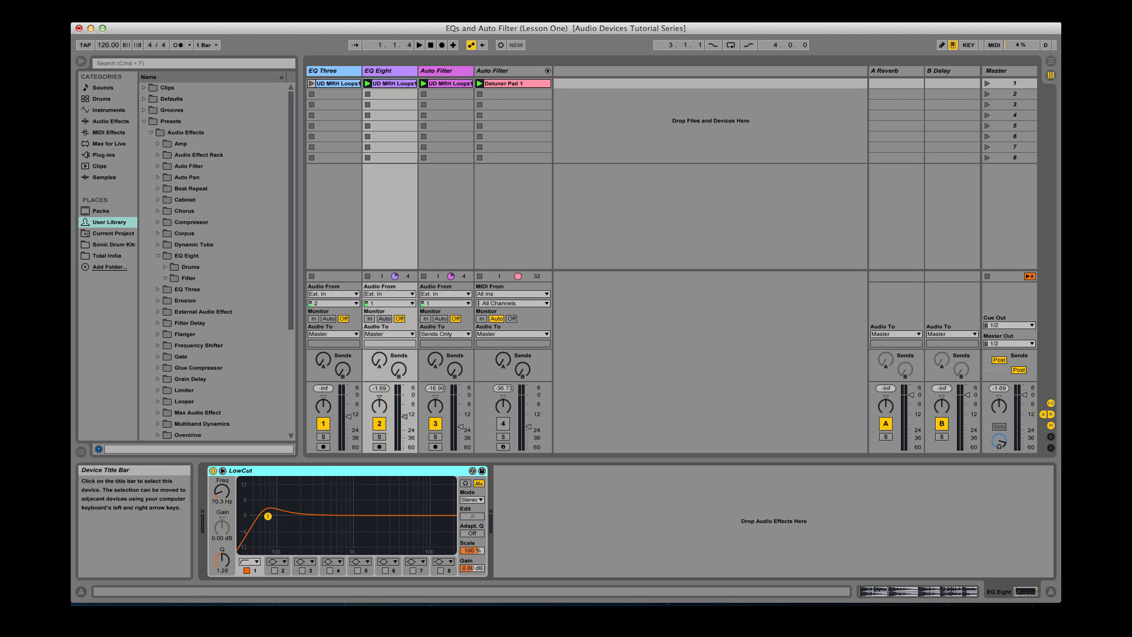
# Reopen the LowCut device's context options to examine the Save as Default Preset command.
pyautogui.rightClick(324, 472)
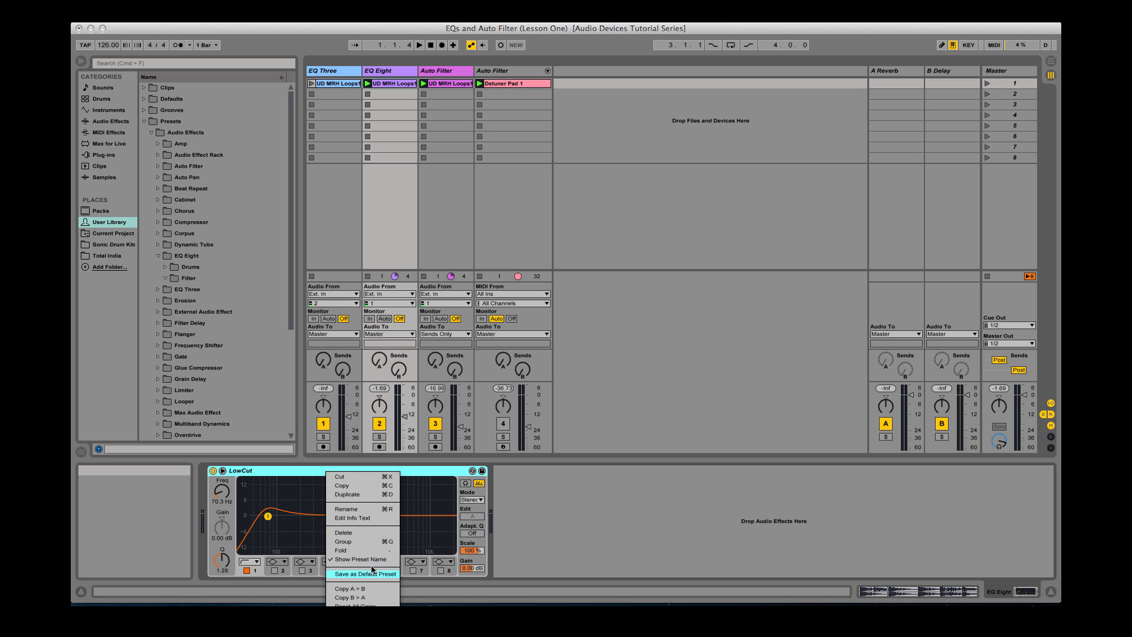
pyautogui.click(433, 521)
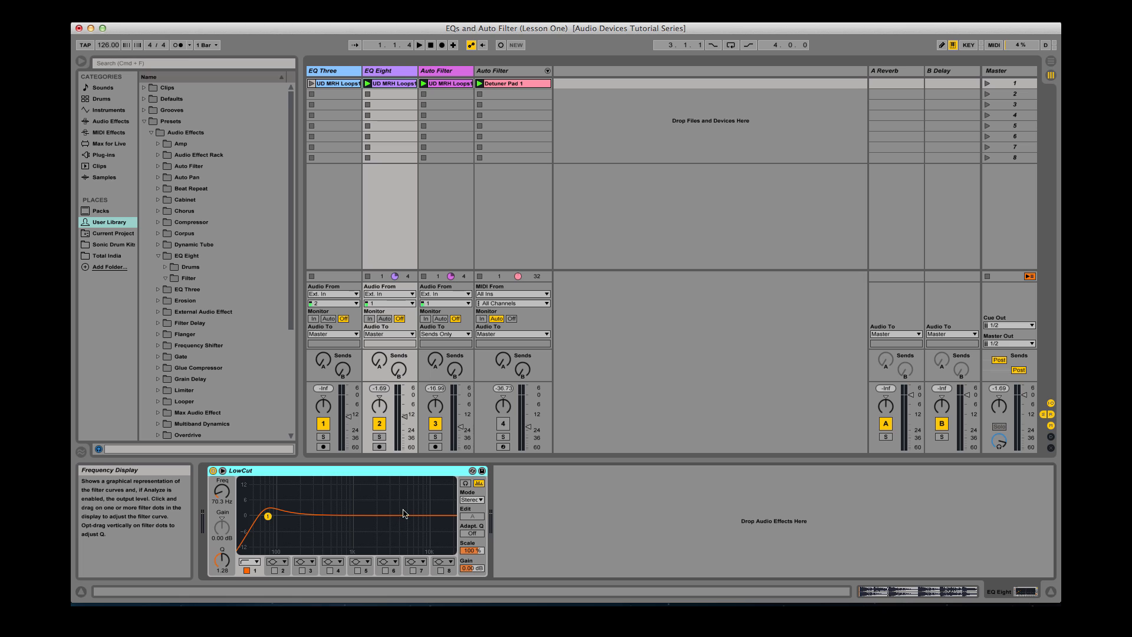
pyautogui.rightClick(394, 473)
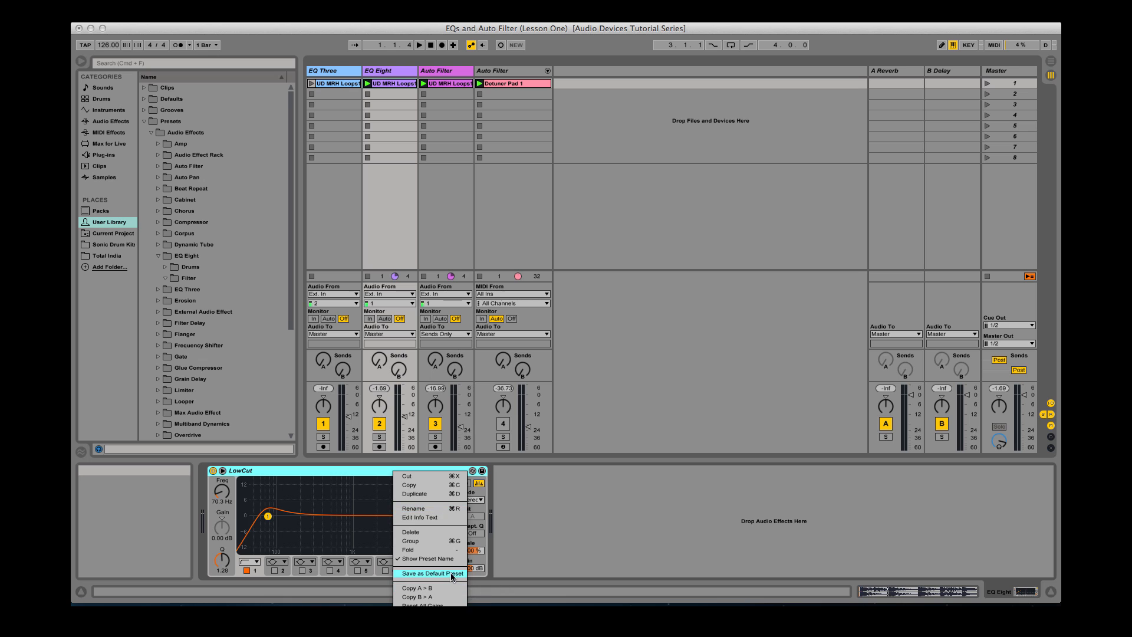
pyautogui.click(619, 535)
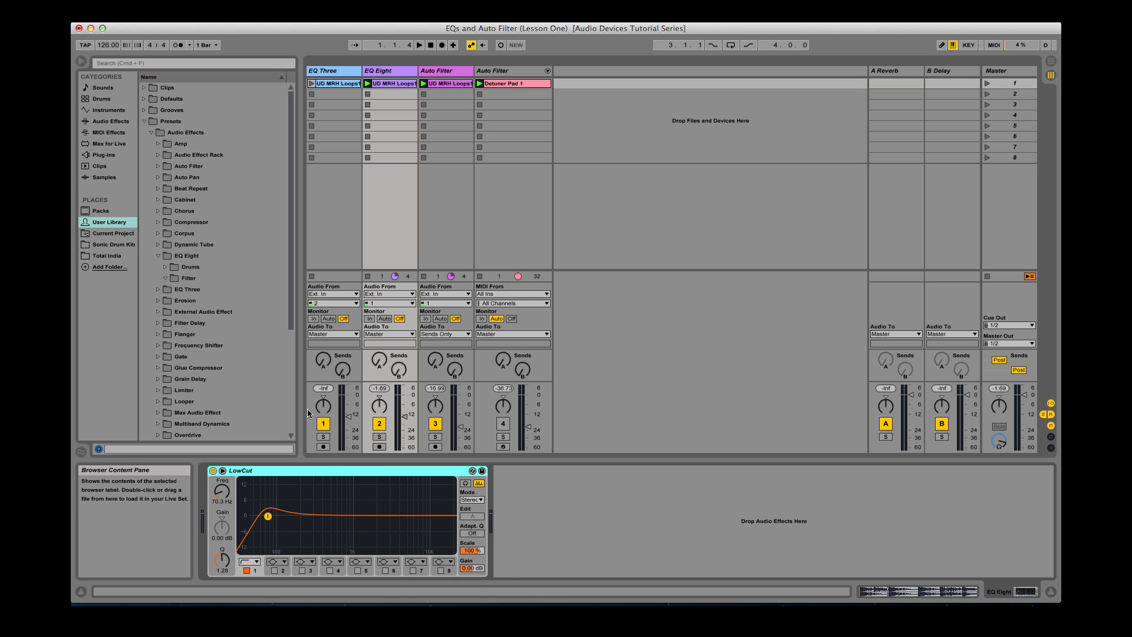
# Delete the LowCut device and load a default EQ Eight from the audio effects library onto the track.
pyautogui.click(331, 469)
pyautogui.press('Delete')
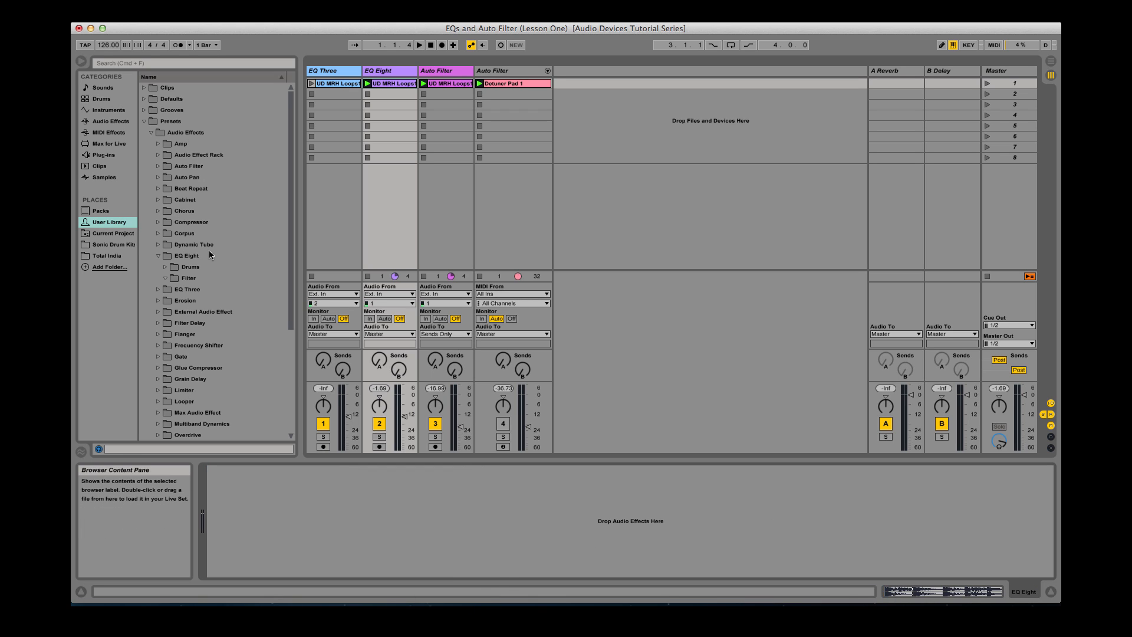
pyautogui.click(190, 256)
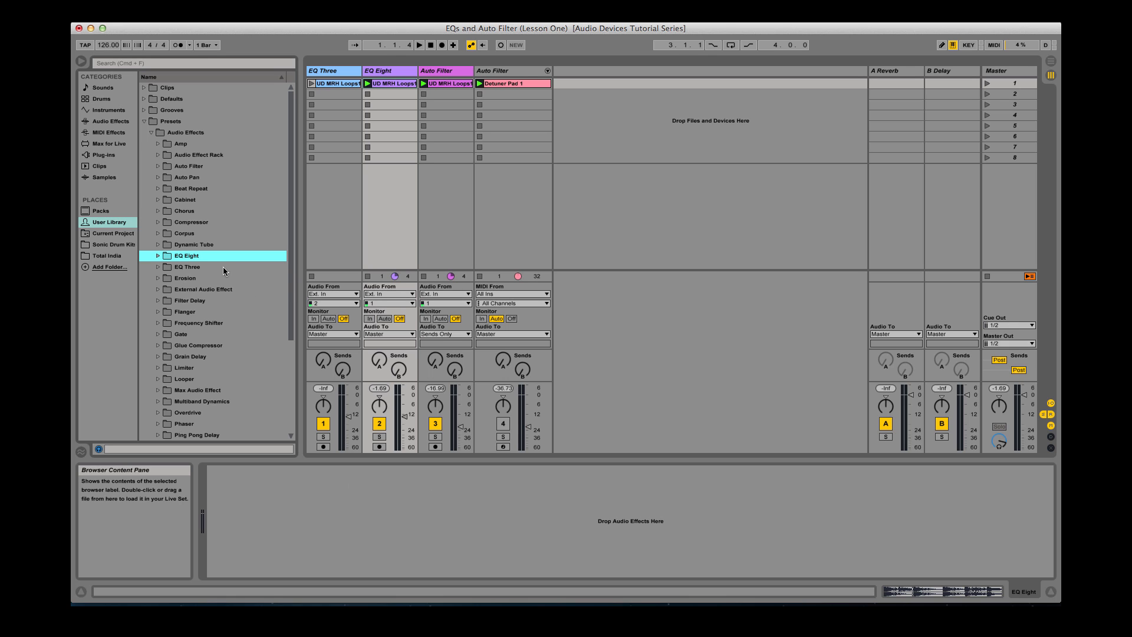
pyautogui.click(188, 255)
pyautogui.click(106, 121)
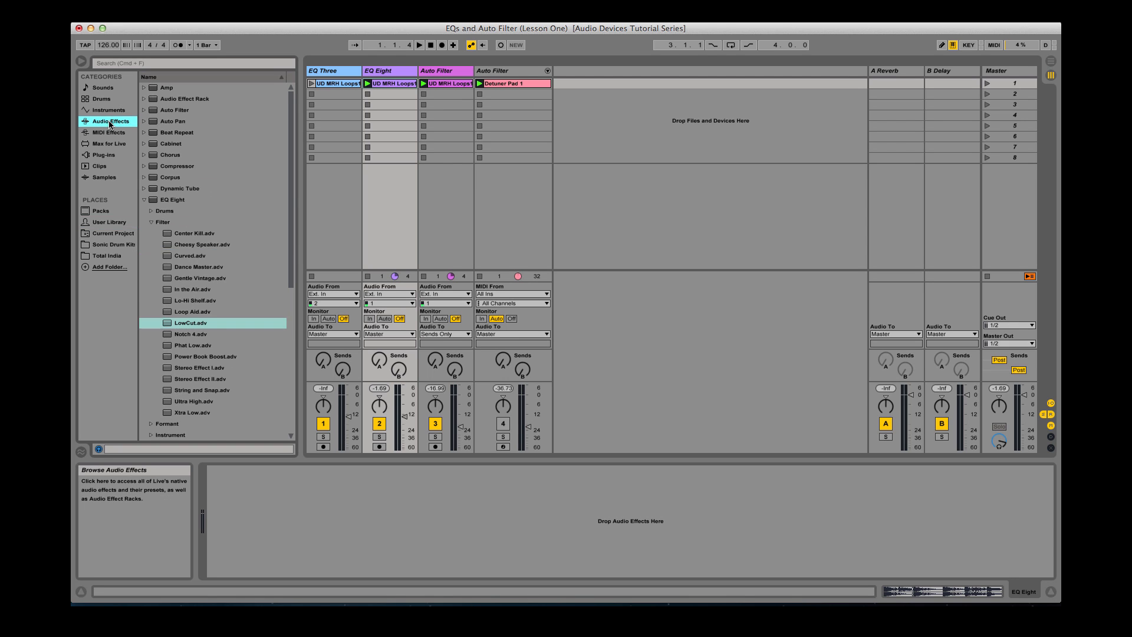
pyautogui.doubleClick(169, 200)
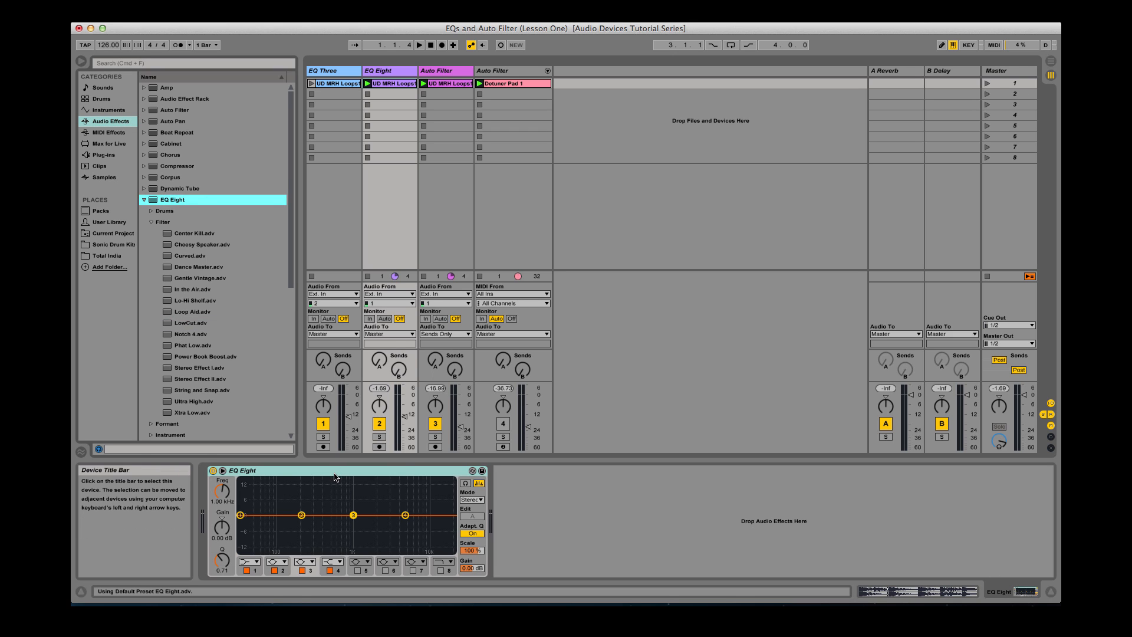
# Review the EQ Eight device's context options, including Save as Default Preset, Copy A > B, Reset All Gains and Oversampling.
pyautogui.rightClick(334, 477)
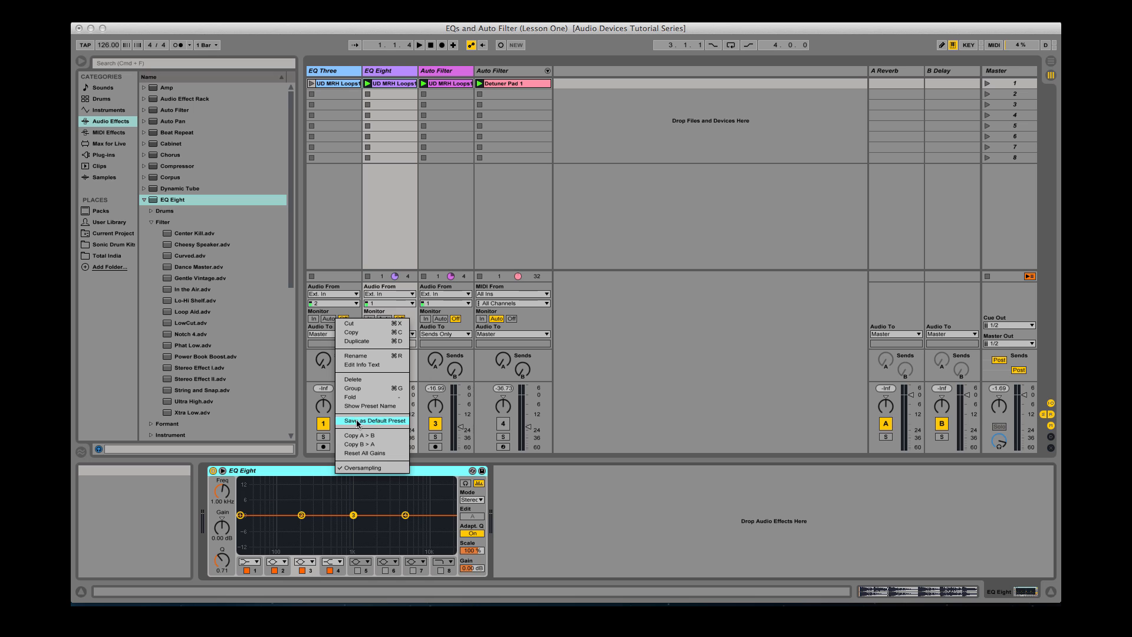
pyautogui.click(562, 549)
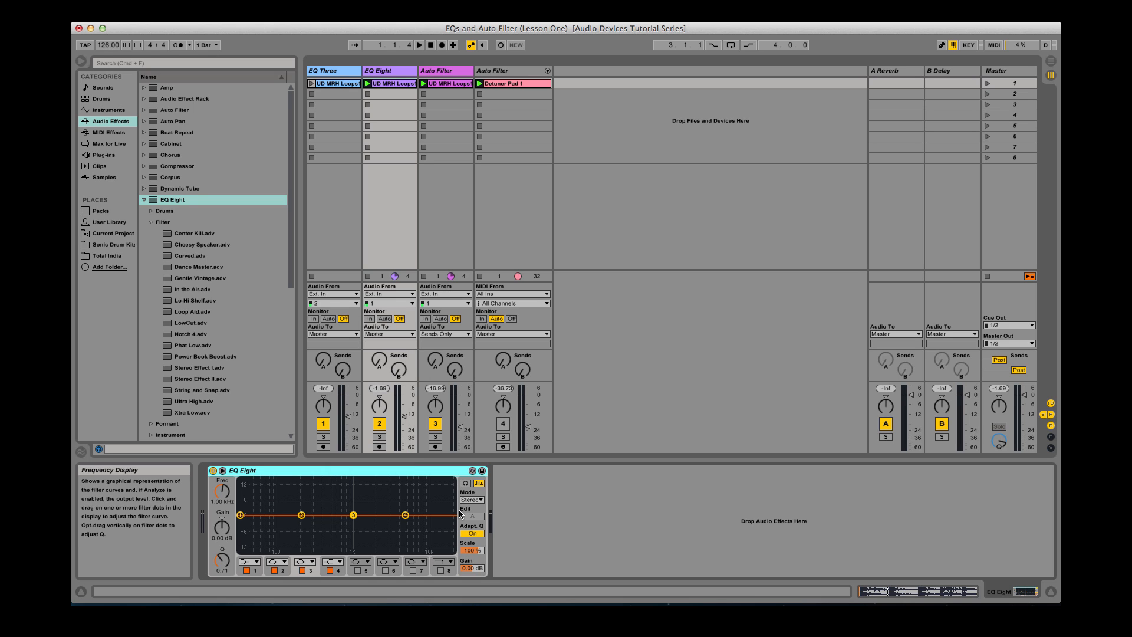
pyautogui.rightClick(330, 471)
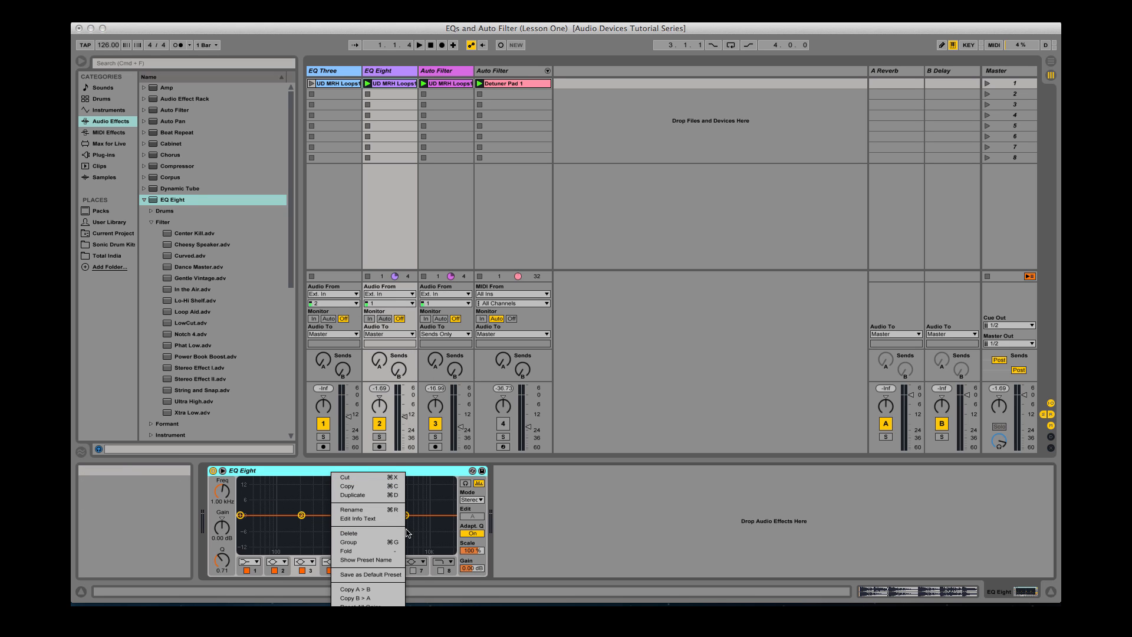
pyautogui.click(557, 543)
pyautogui.rightClick(360, 472)
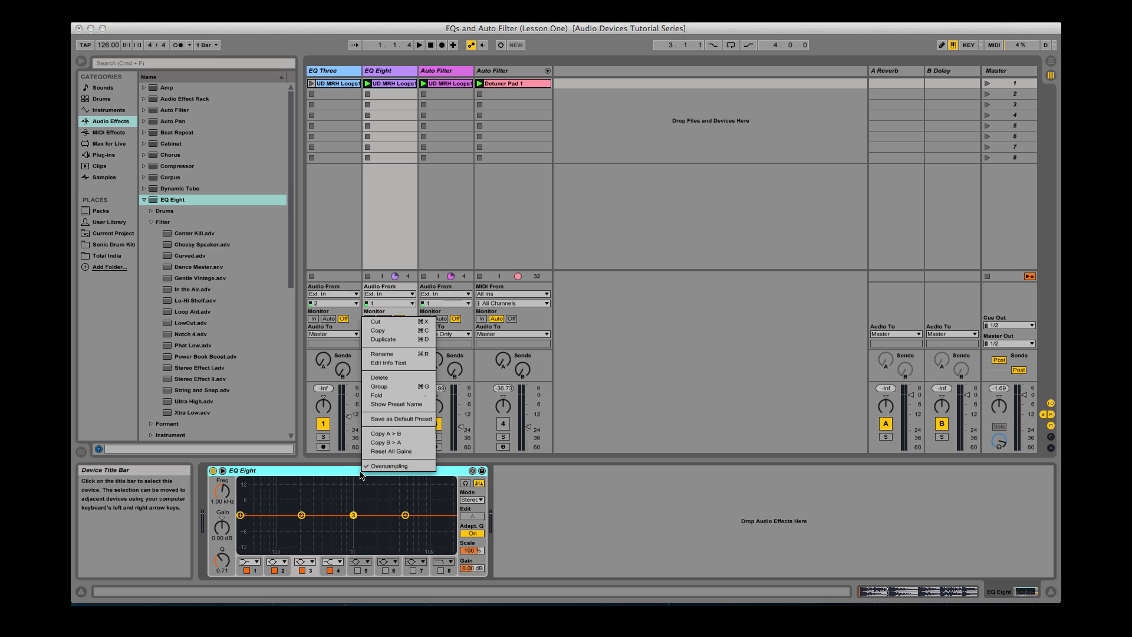
pyautogui.click(565, 501)
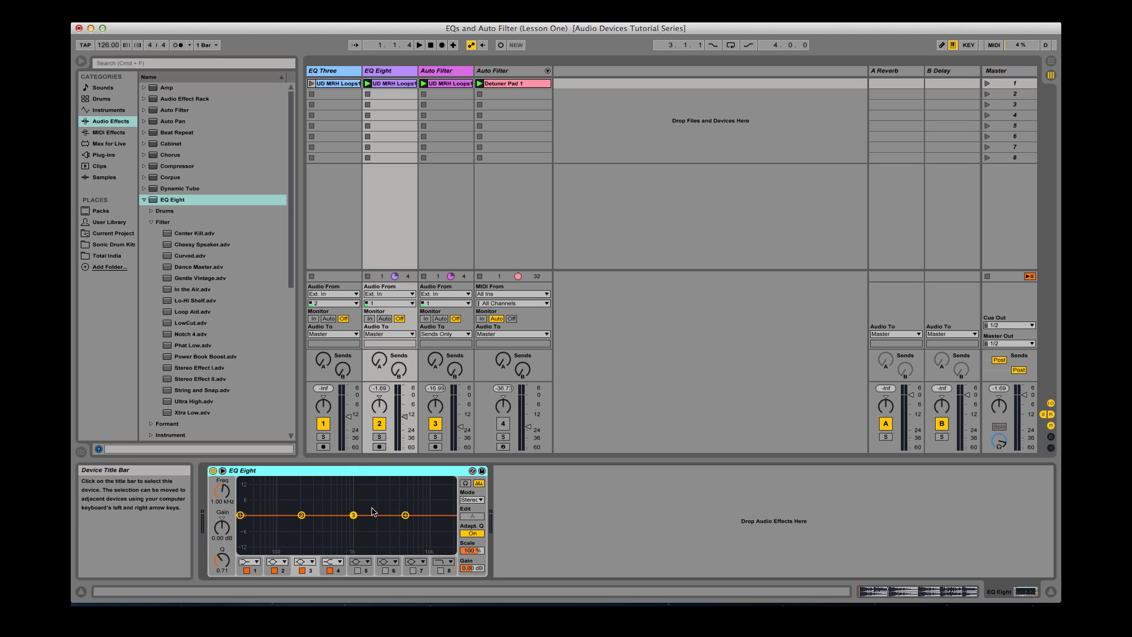
# Toggle the EQ Eight off and on, and view its frequency display expanded into the main area.
pyautogui.click(213, 471)
pyautogui.click(213, 471)
pyautogui.click(224, 474)
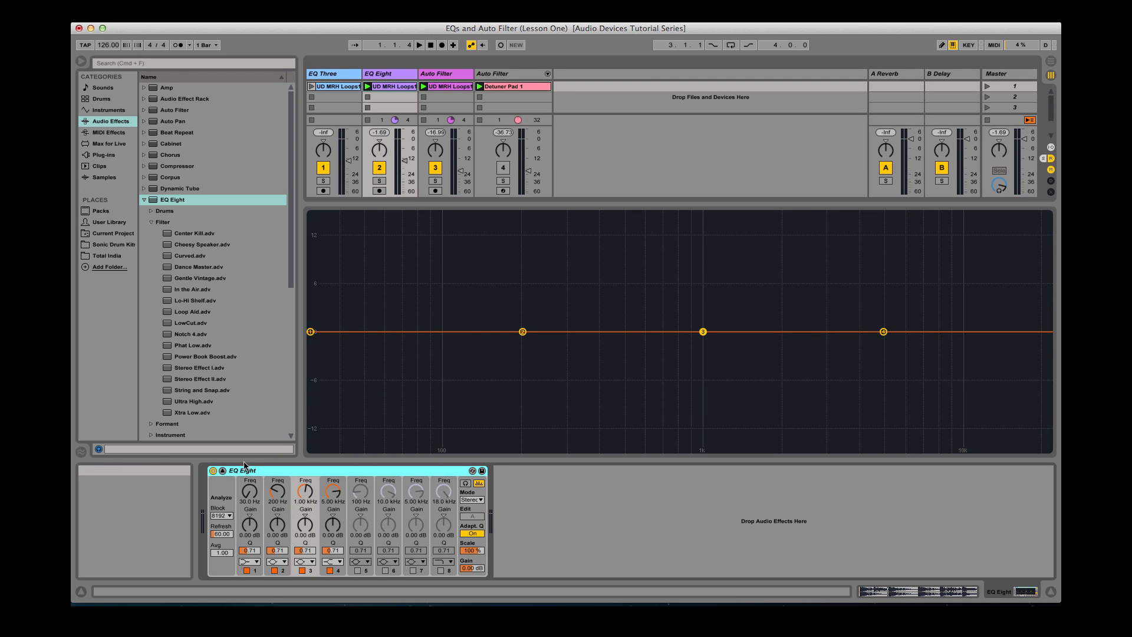
pyautogui.click(224, 473)
pyautogui.doubleClick(356, 500)
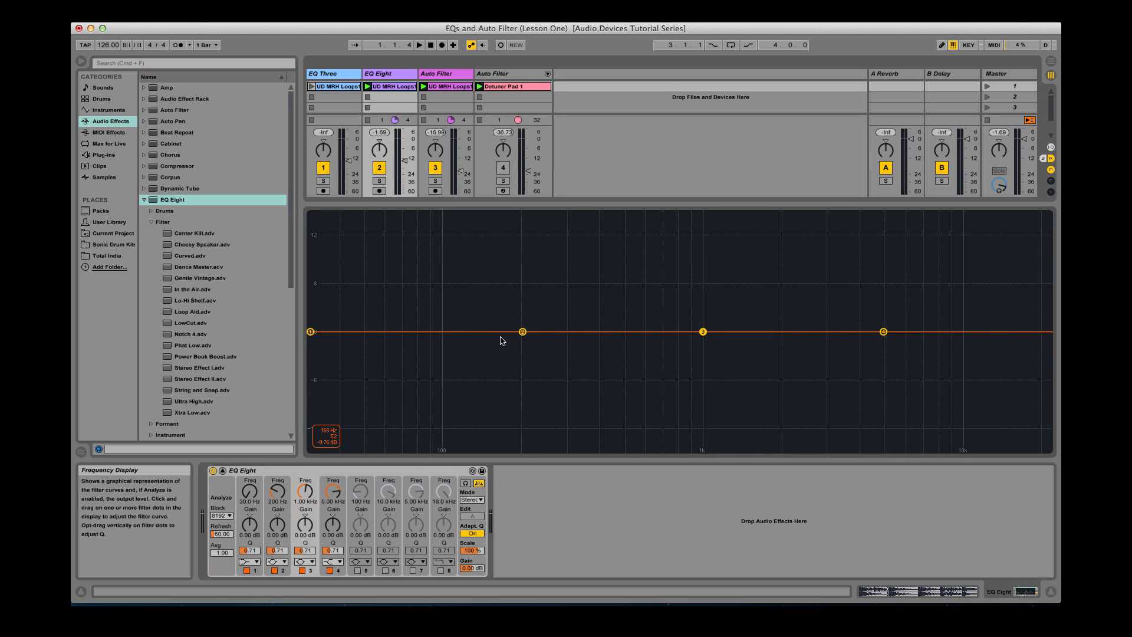
pyautogui.doubleClick(494, 359)
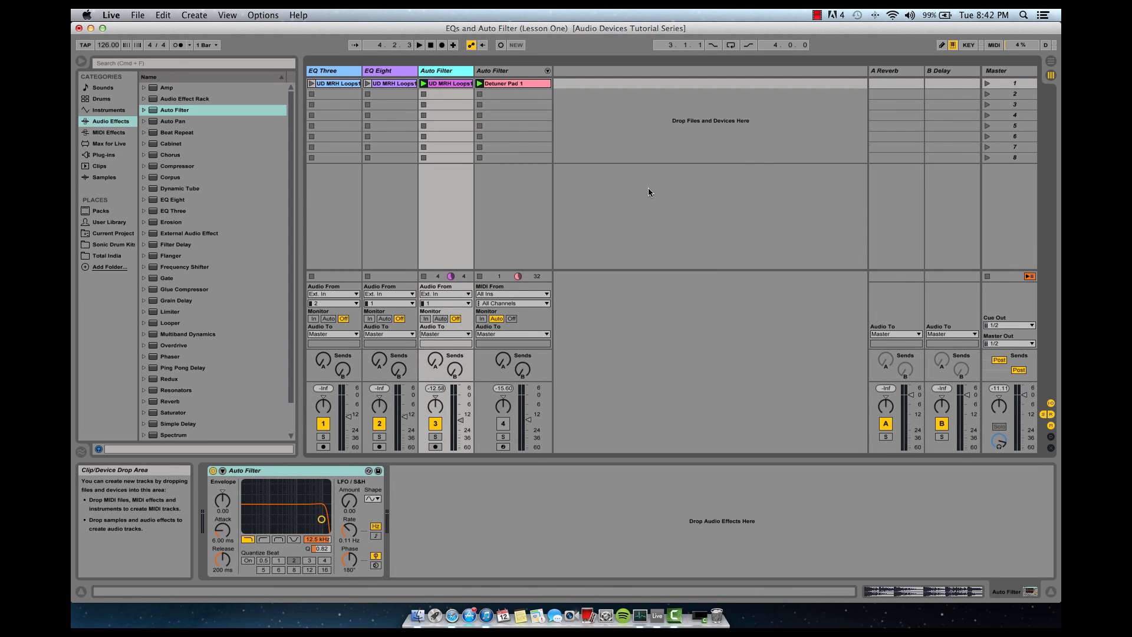
# Try the notch and lowpass types on the Auto Filter, lower the cutoff to about 3.99 kHz, and switch to bandpass.
pyautogui.click(296, 471)
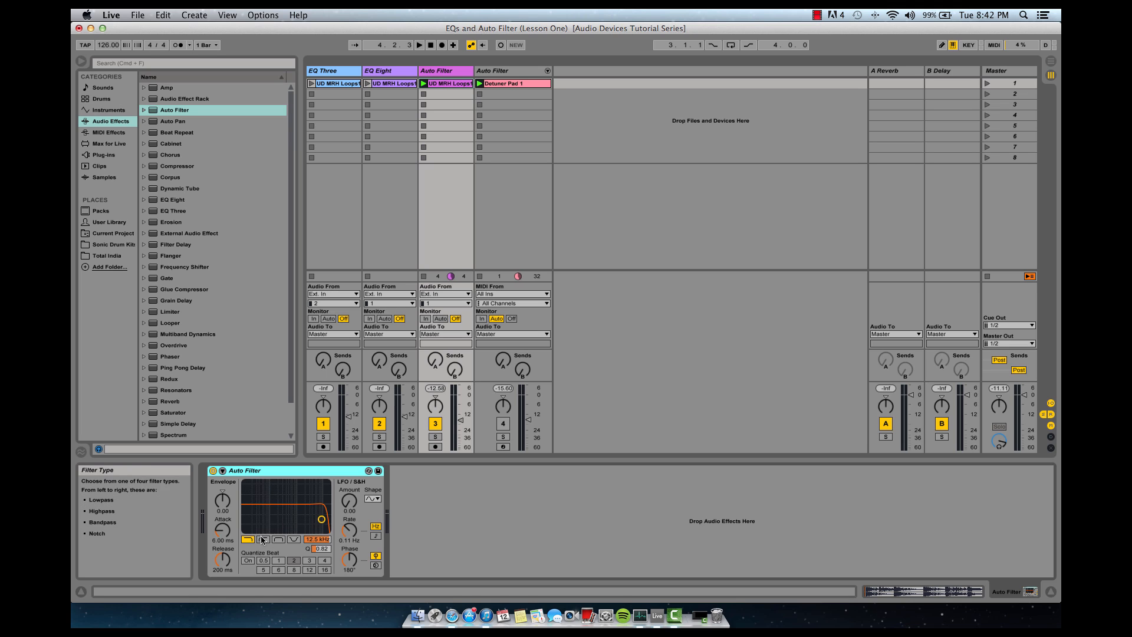
pyautogui.click(294, 539)
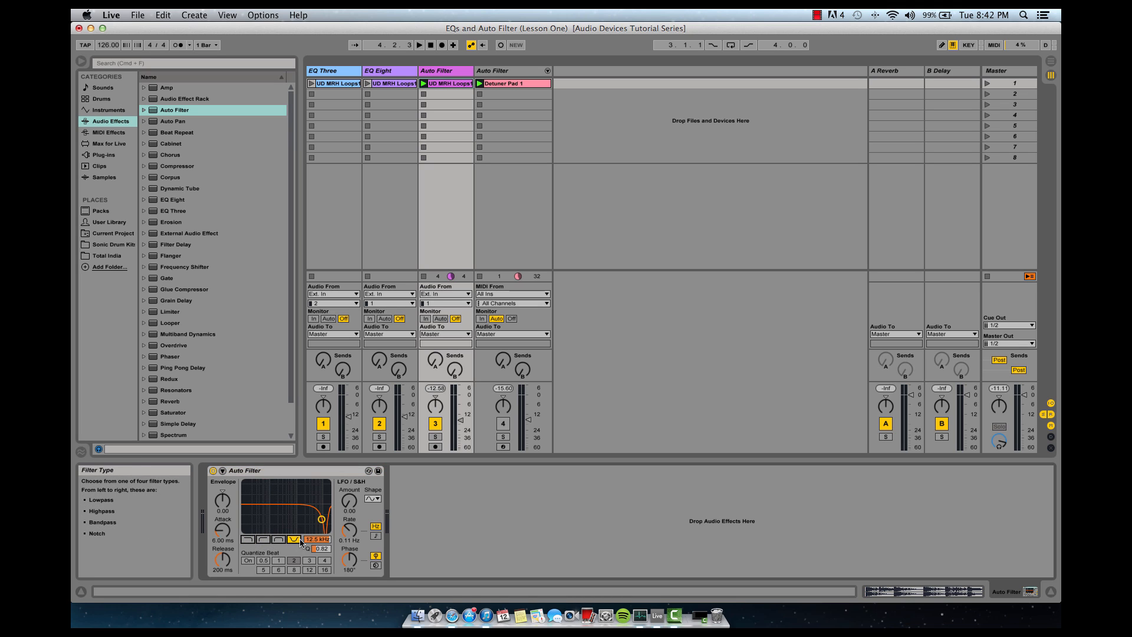
pyautogui.click(249, 538)
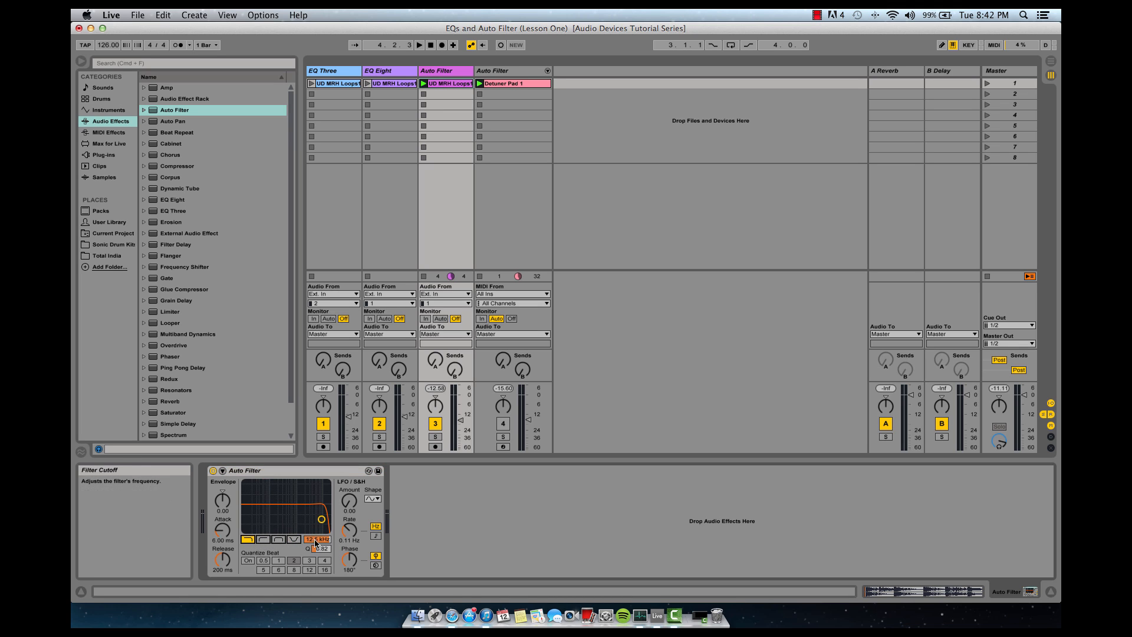
pyautogui.moveTo(317, 539); pyautogui.dragTo(317, 563)
pyautogui.click(278, 539)
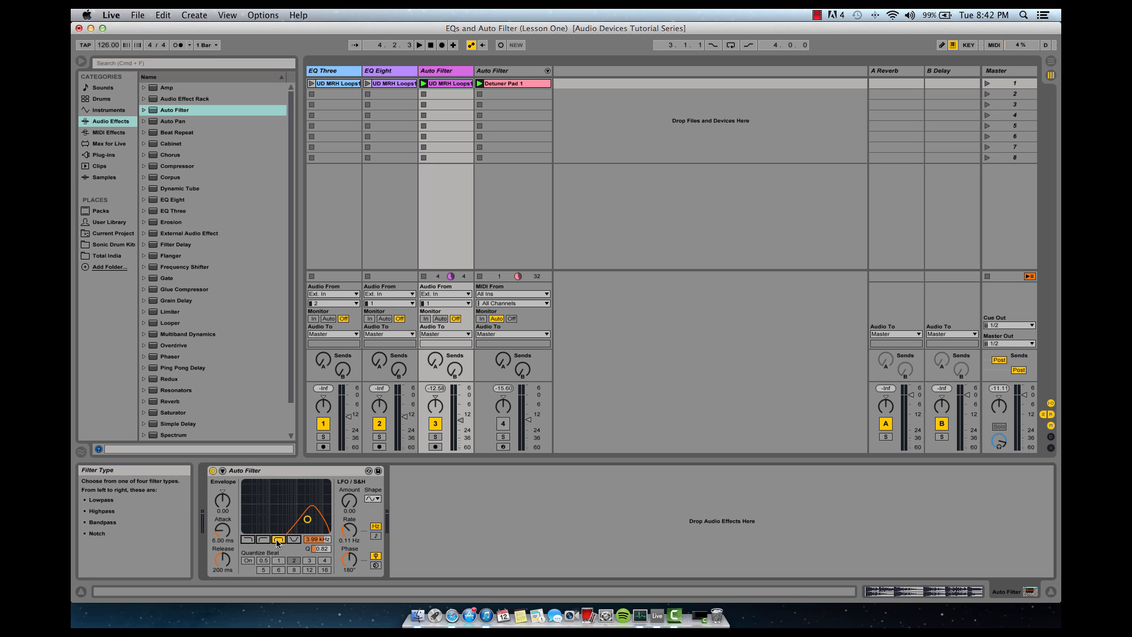
# Switch the Auto Filter through lowpass to highpass, and lower the cutoff to about 840 Hz.
pyautogui.click(248, 539)
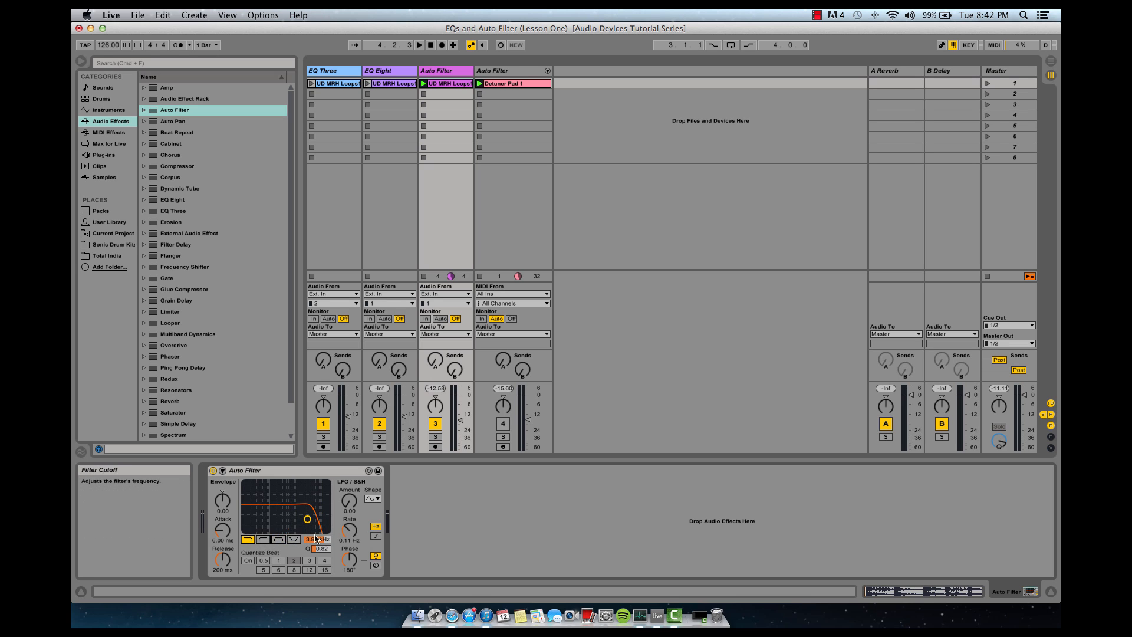
pyautogui.click(263, 538)
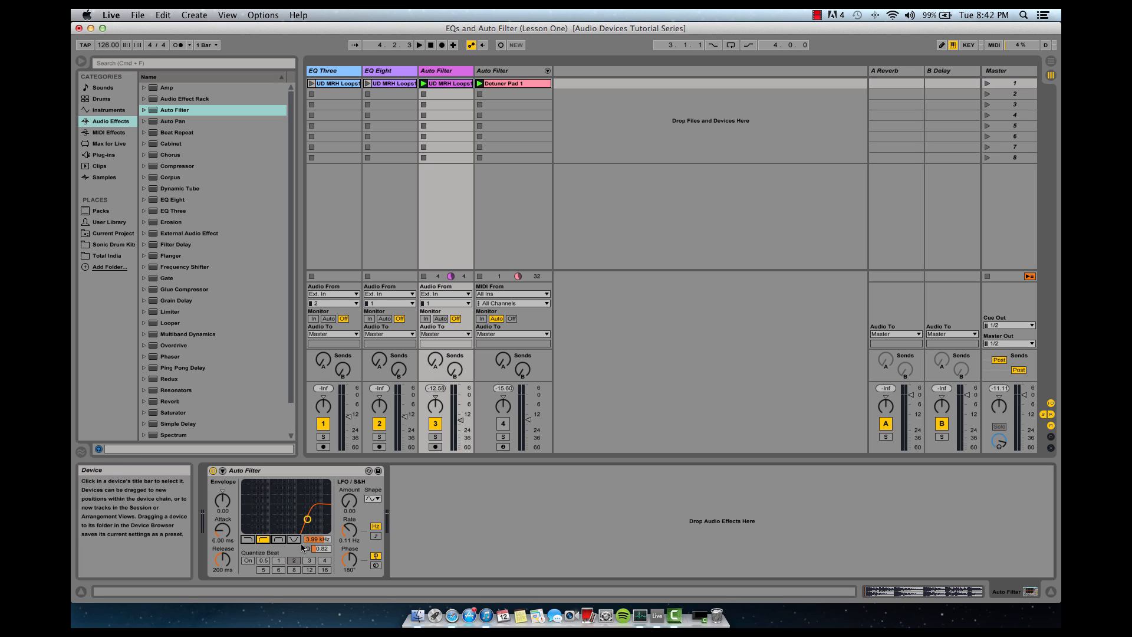
pyautogui.moveTo(317, 539); pyautogui.dragTo(317, 560)
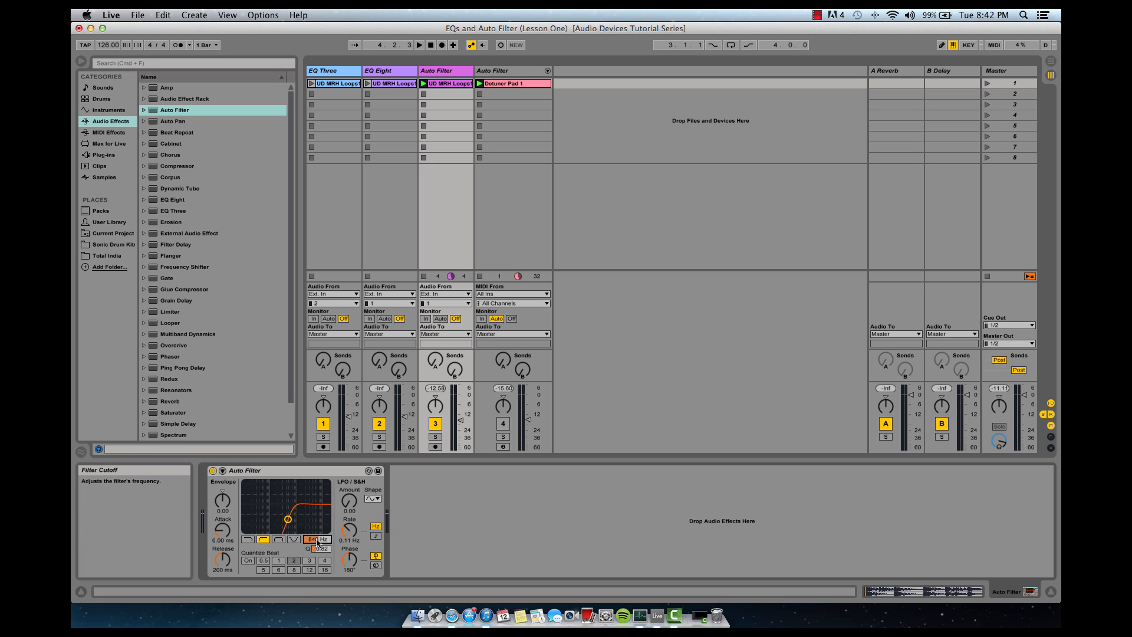
# Set the Auto Filter to bandpass, start playback, and lower the cutoff to about 348 Hz.
pyautogui.click(278, 539)
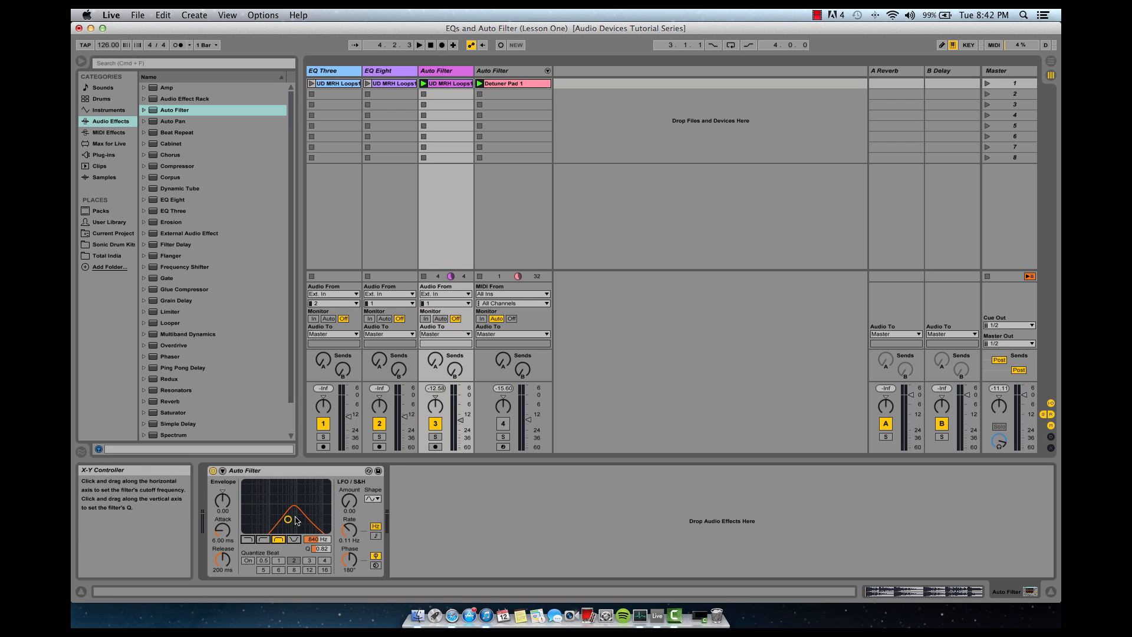
pyautogui.click(322, 541)
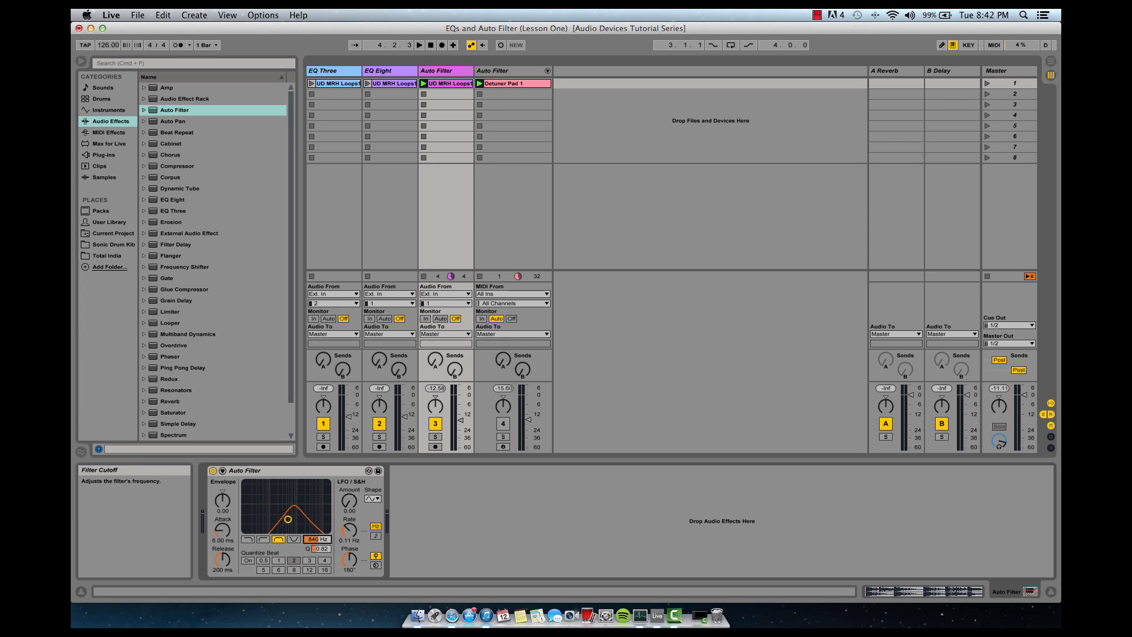
pyautogui.press('space')
pyautogui.moveTo(322, 541)
pyautogui.mouseDown()
pyautogui.moveTo(321, 562)
pyautogui.moveTo(322, 536)
pyautogui.moveTo(322, 552)
pyautogui.mouseUp()
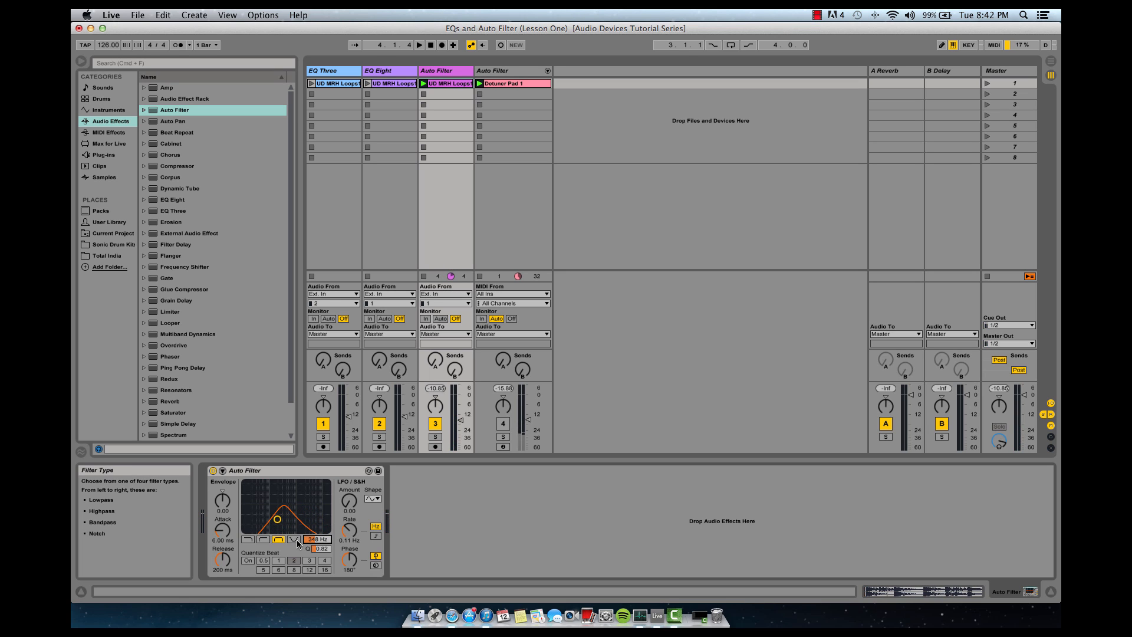
# Switch the Auto Filter to notch, vary its Q between 0.20 and about 1.64, and sweep the cutoff up to about 9.14 kHz.
pyautogui.click(296, 540)
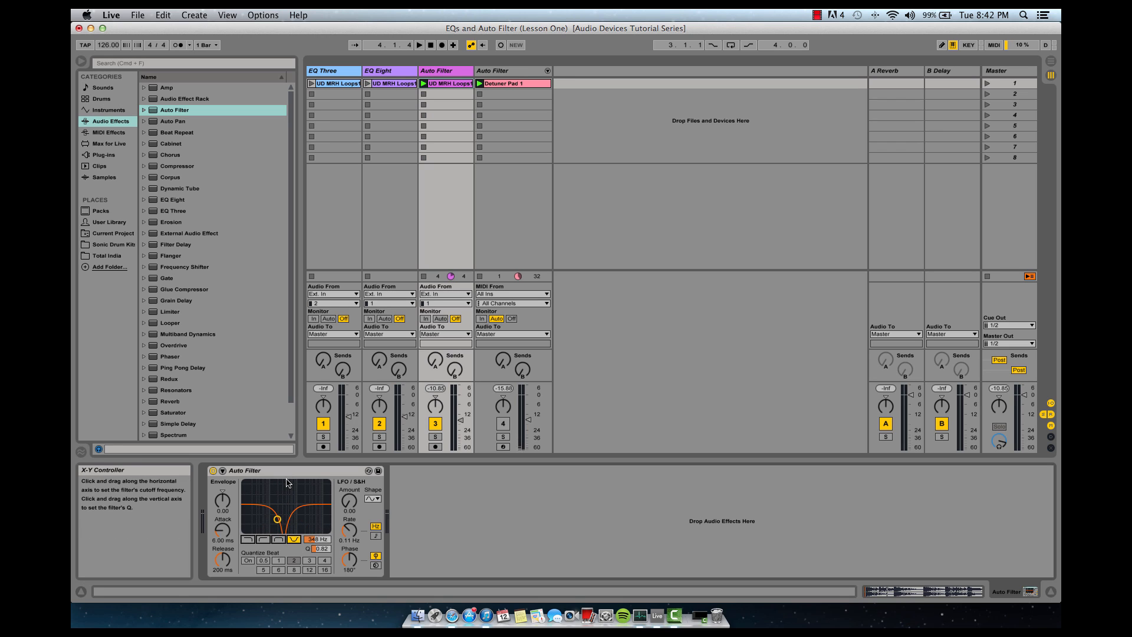
pyautogui.moveTo(325, 548); pyautogui.dragTo(325, 565)
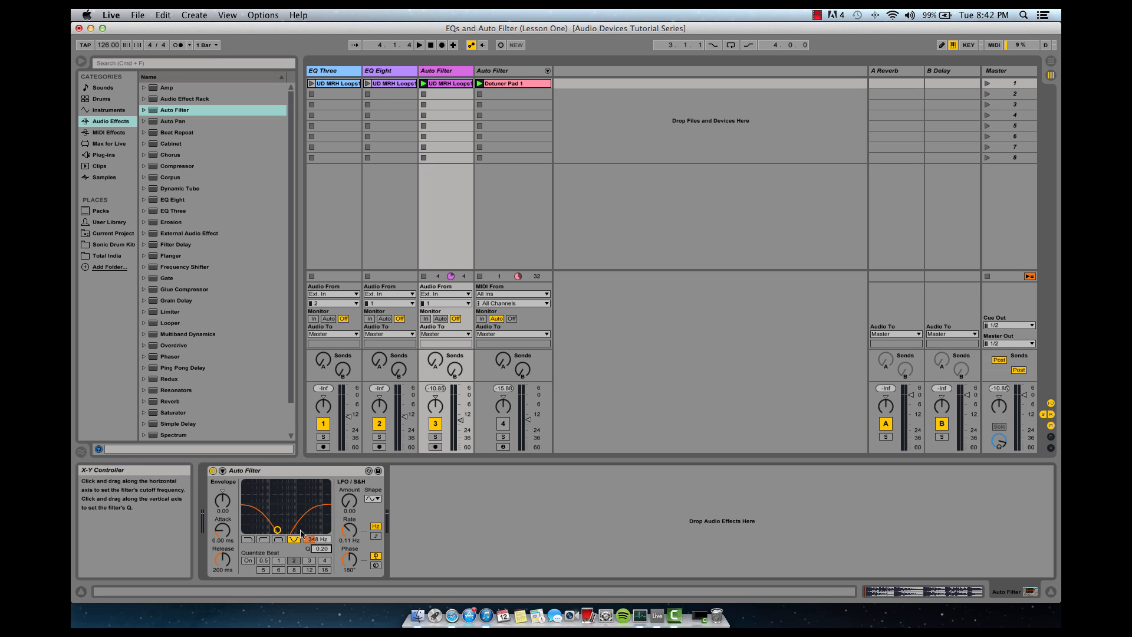
pyautogui.moveTo(322, 548); pyautogui.dragTo(321, 524)
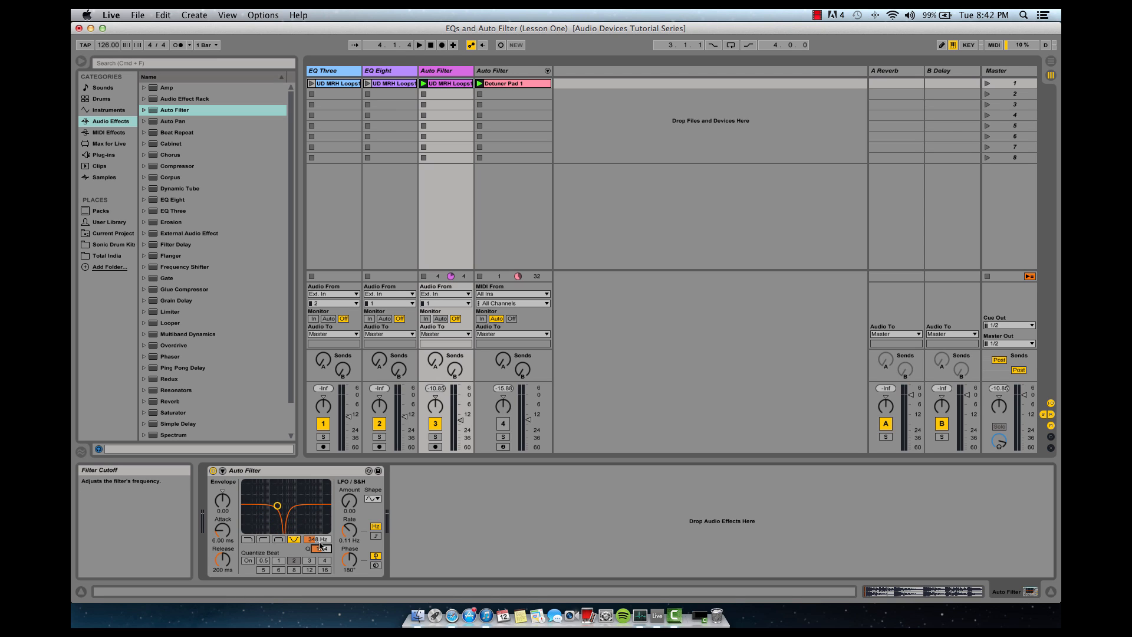
pyautogui.moveTo(311, 539); pyautogui.dragTo(310, 495)
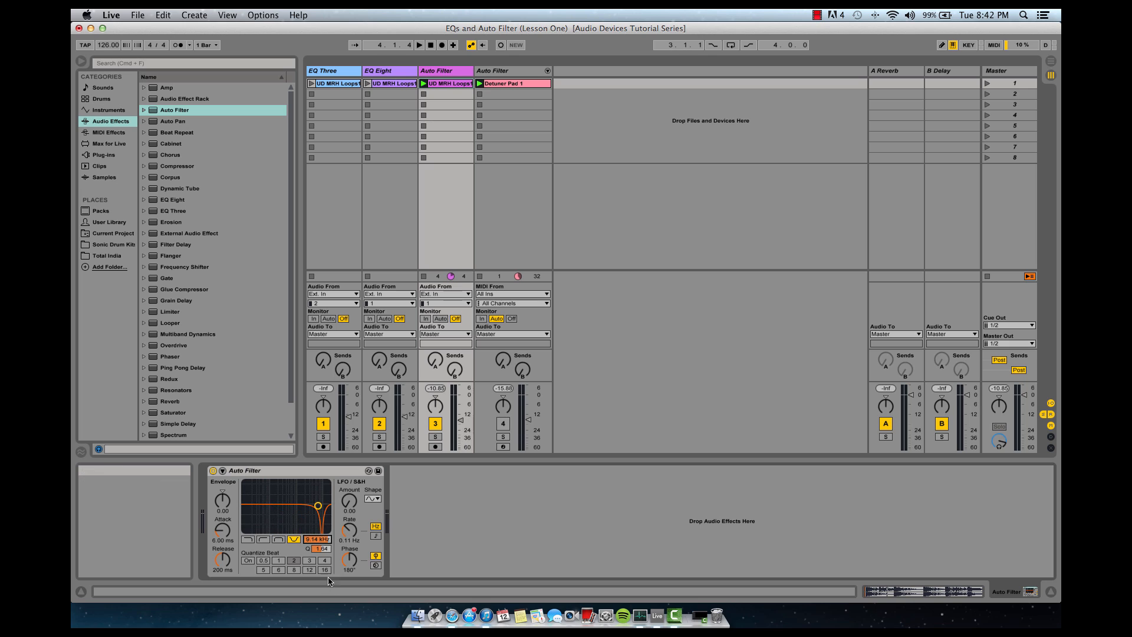
pyautogui.moveTo(322, 552); pyautogui.dragTo(319, 539)
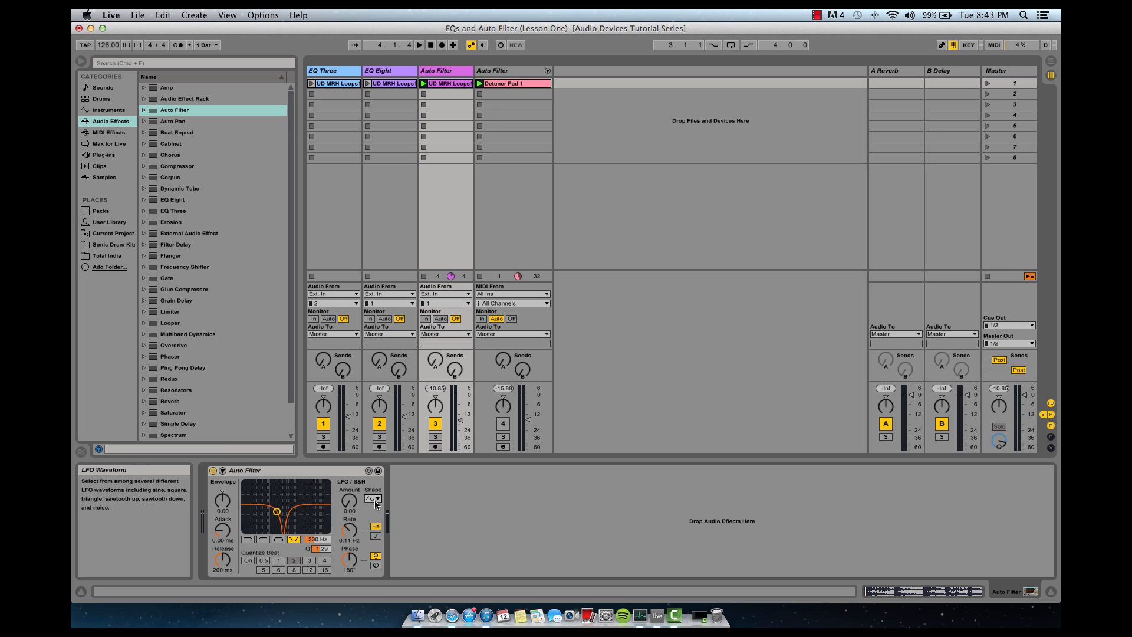
# Set the Auto Filter to lowpass with the cutoff at about 1.65 kHz, and apply a sine LFO with an amount of about 16.7.
pyautogui.click(369, 499)
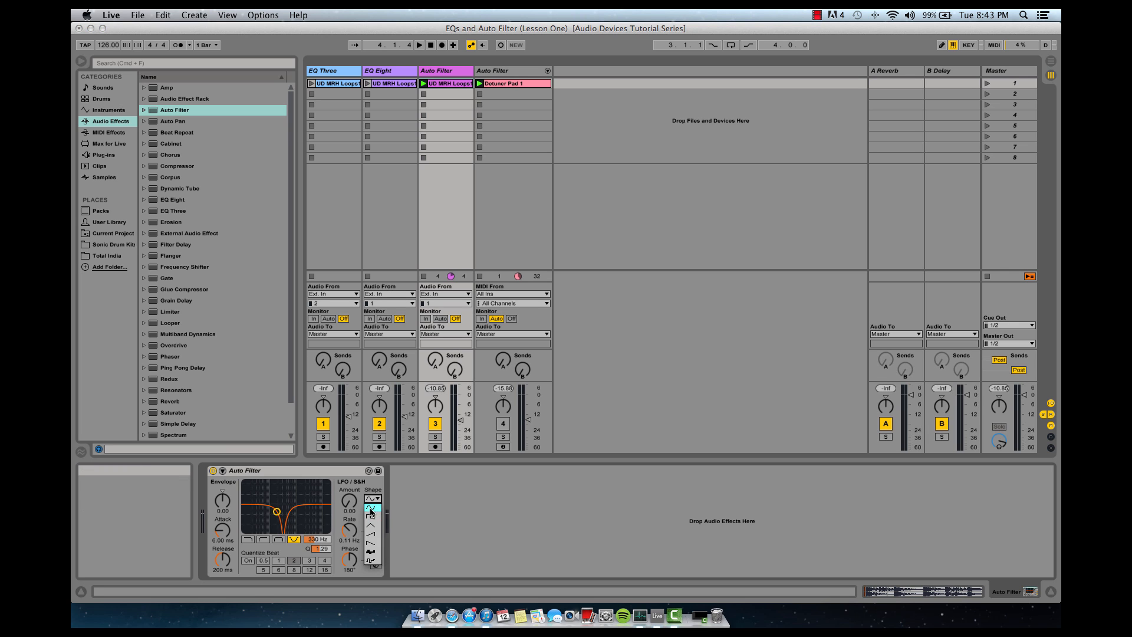
pyautogui.click(371, 509)
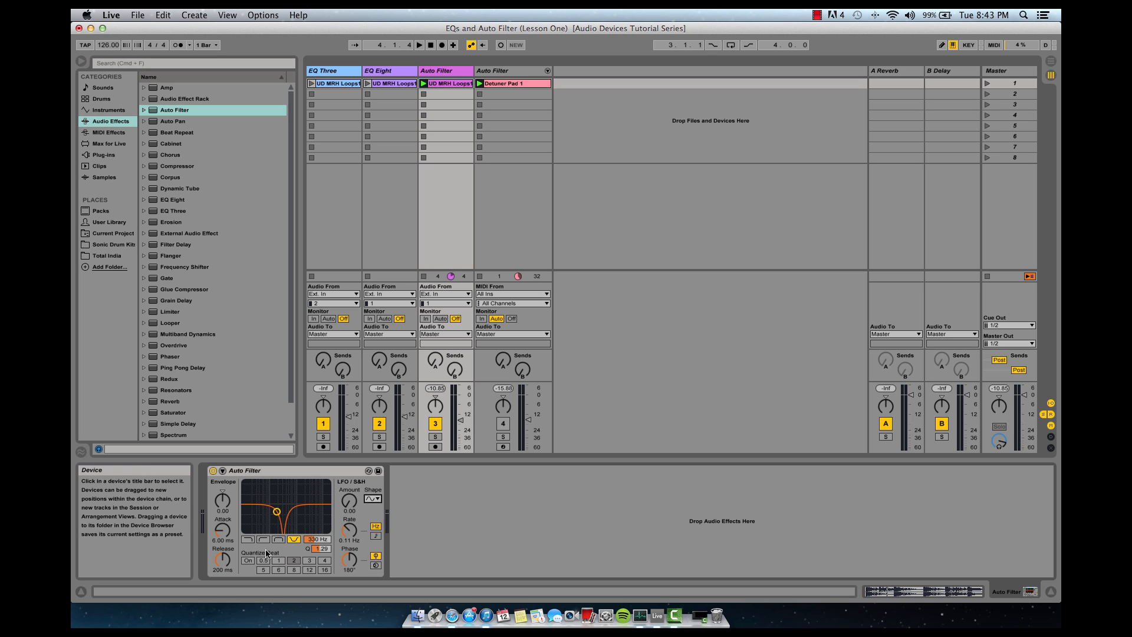
pyautogui.click(248, 539)
pyautogui.moveTo(319, 549); pyautogui.dragTo(351, 502)
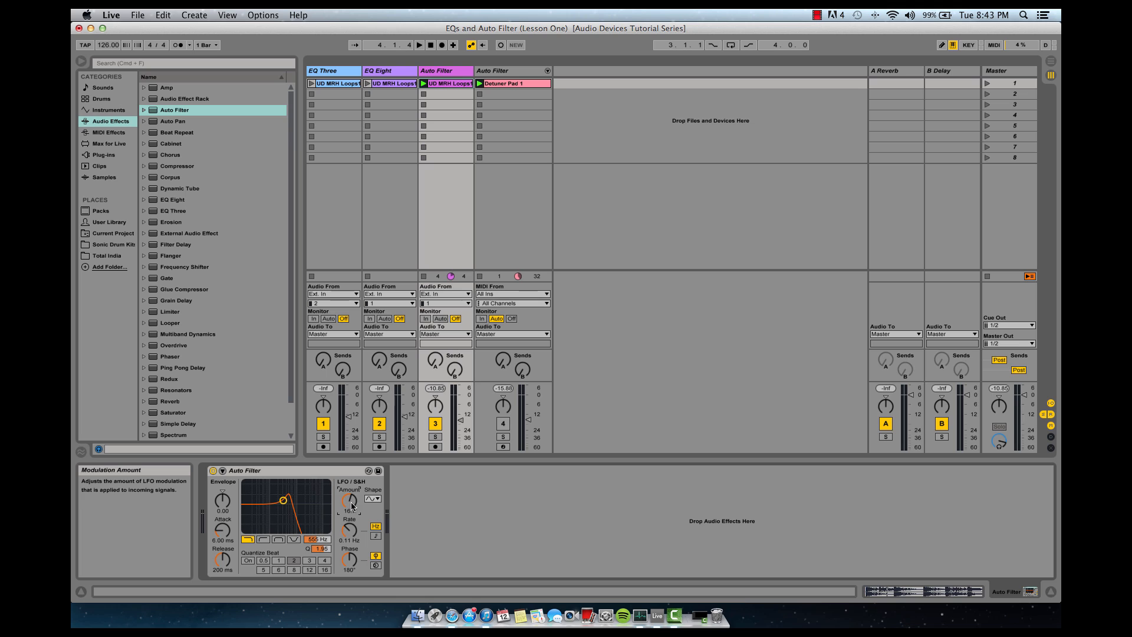
pyautogui.moveTo(317, 539); pyautogui.dragTo(317, 531)
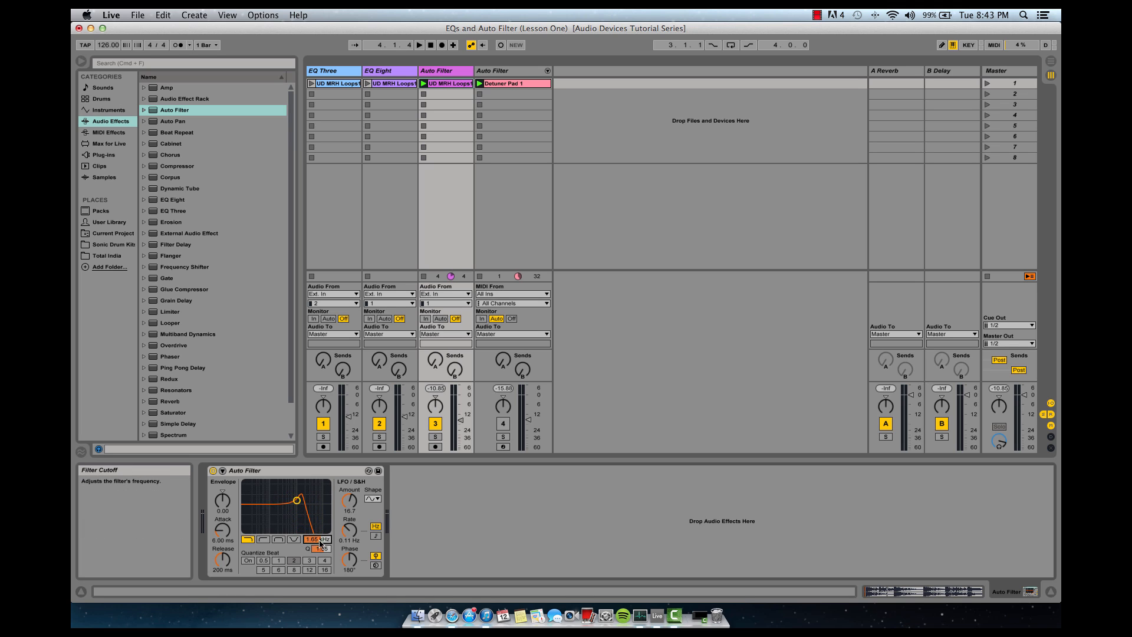
# Look over the LFO waveforms, keep the sine shape, and raise the LFO amount to 30.0 while auditioning the loop.
pyautogui.click(372, 499)
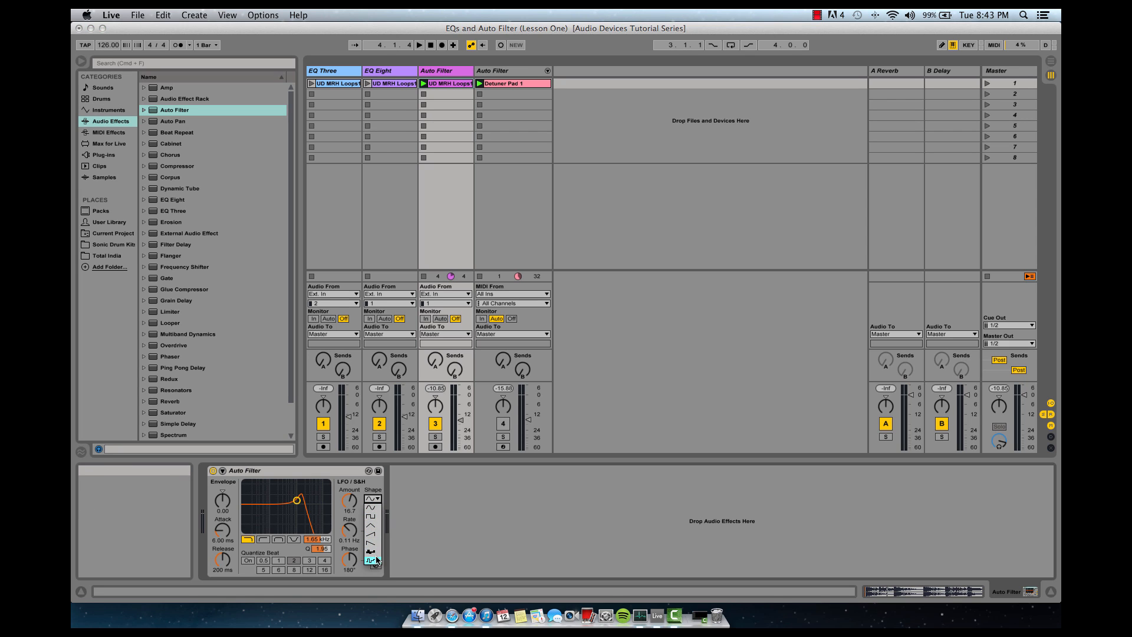
pyautogui.click(376, 500)
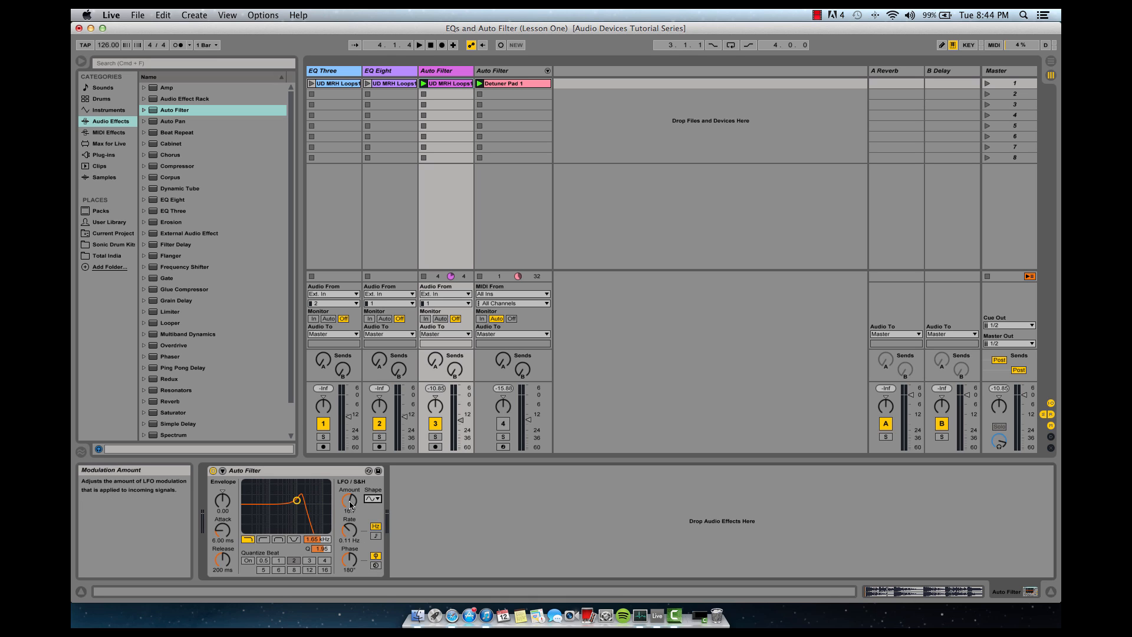
pyautogui.moveTo(349, 500); pyautogui.dragTo(351, 506)
pyautogui.press('space')
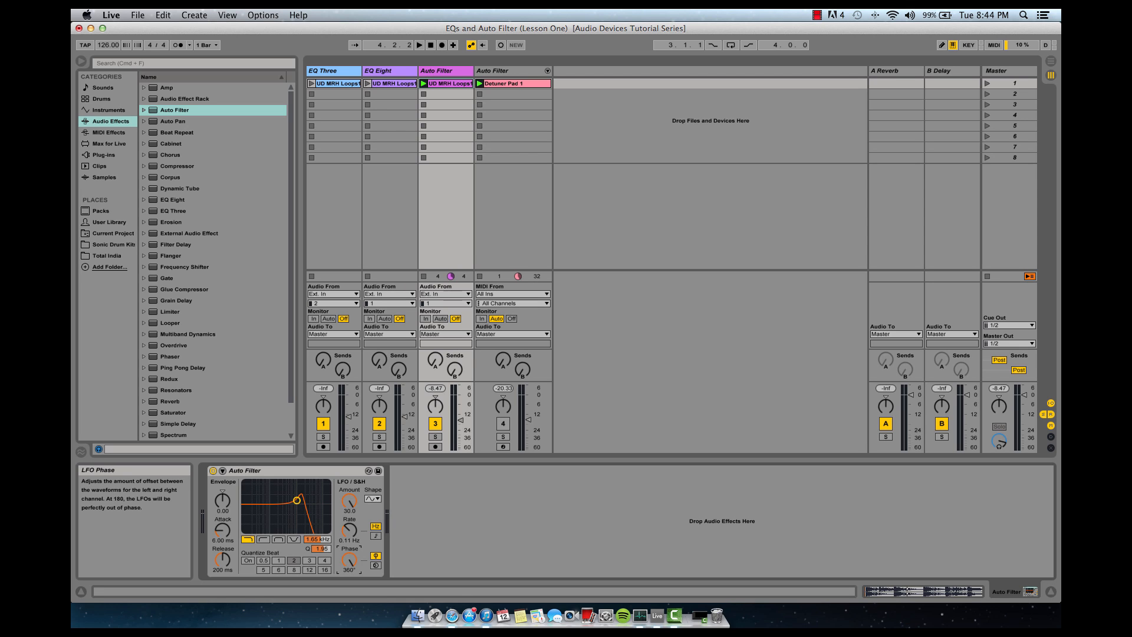
# Vary the LFO phase, leave it at 360°, and play the loop briefly to hear the result.
pyautogui.moveTo(349, 560); pyautogui.dragTo(350, 530)
pyautogui.moveTo(342, 571); pyautogui.dragTo(342, 595)
pyautogui.press('space')
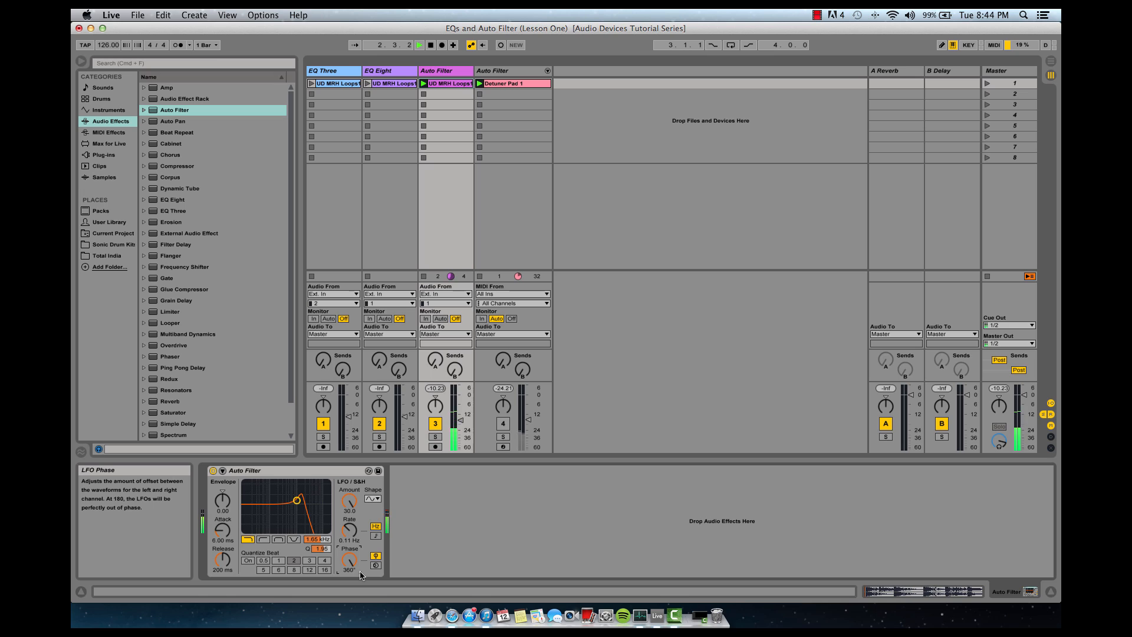
pyautogui.press('space')
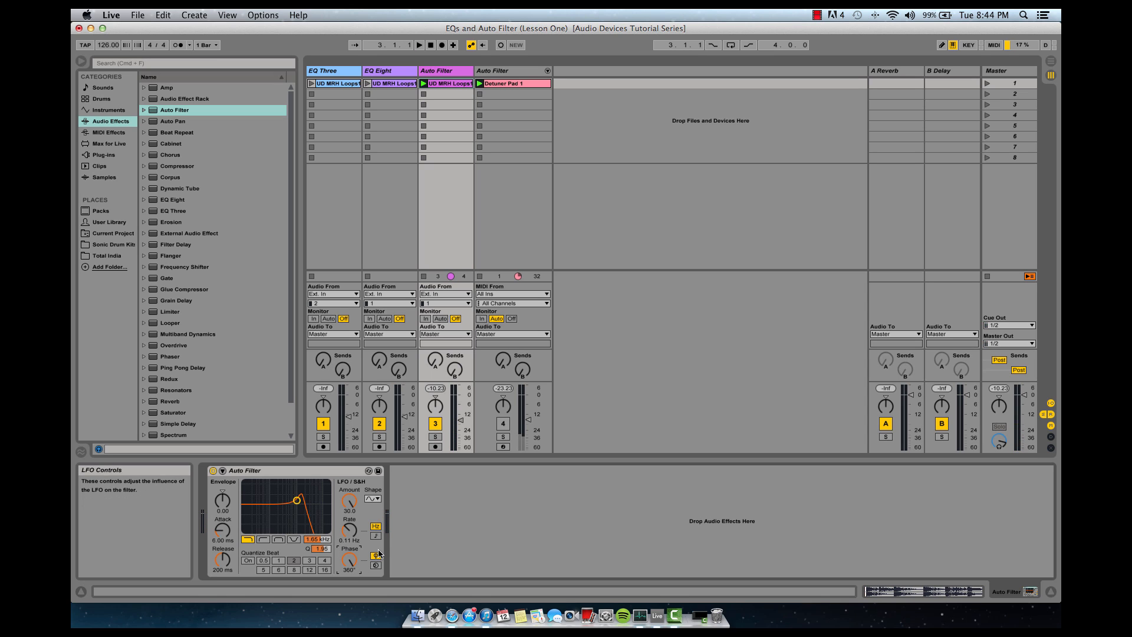
# Switch the LFO rate to tempo-synced beats, set it to 1/8, and return the rate to Hertz mode.
pyautogui.click(350, 531)
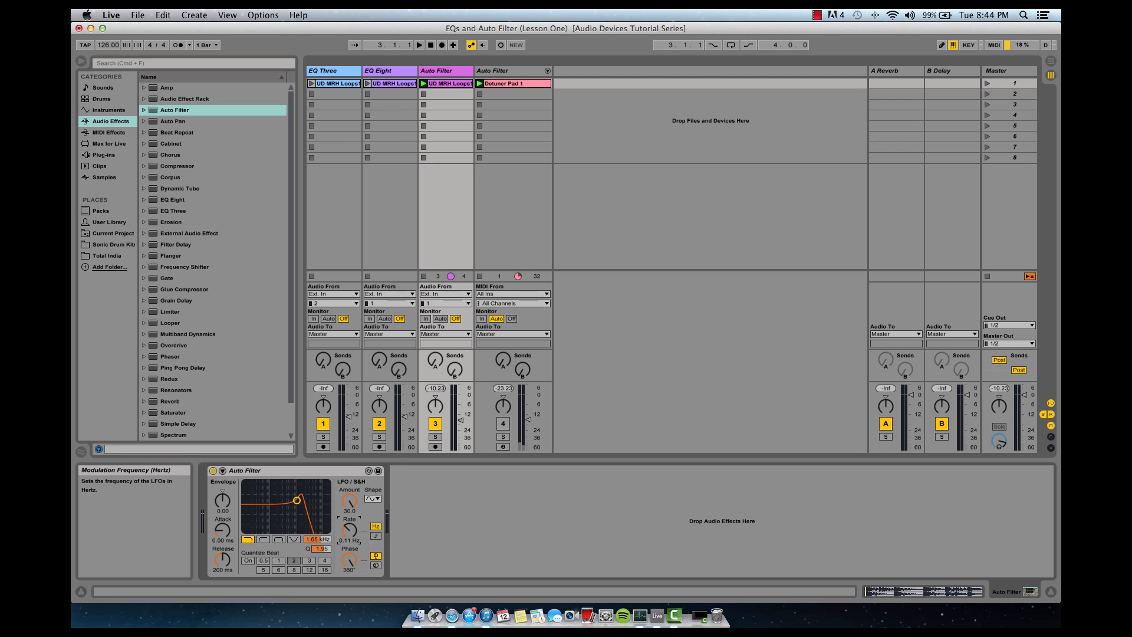
pyautogui.click(375, 536)
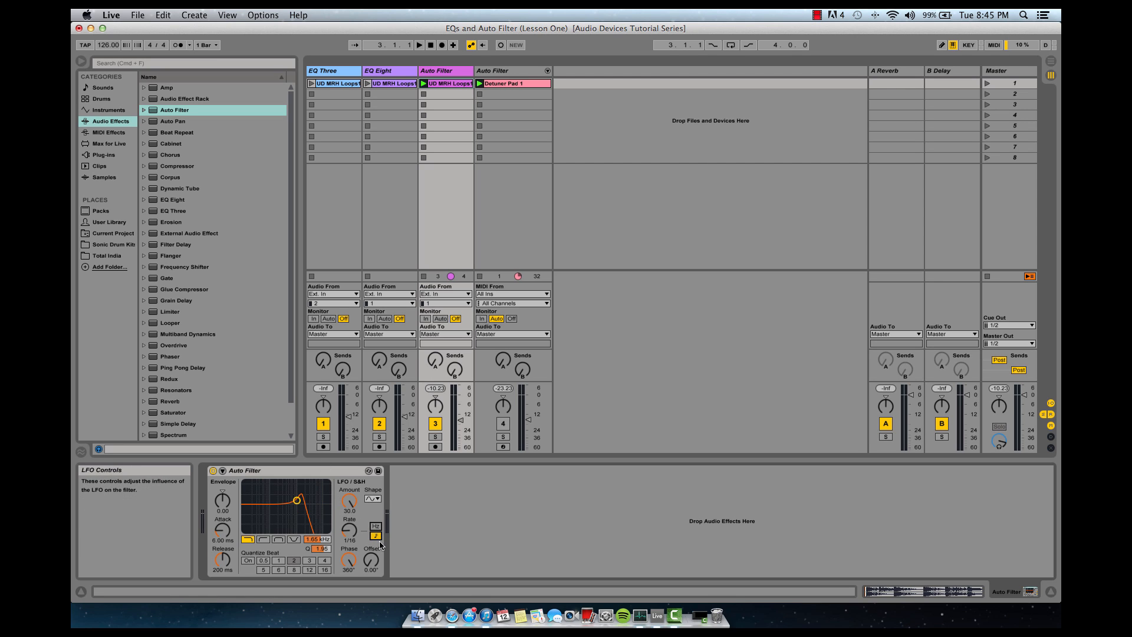
pyautogui.moveTo(349, 530); pyautogui.dragTo(349, 522)
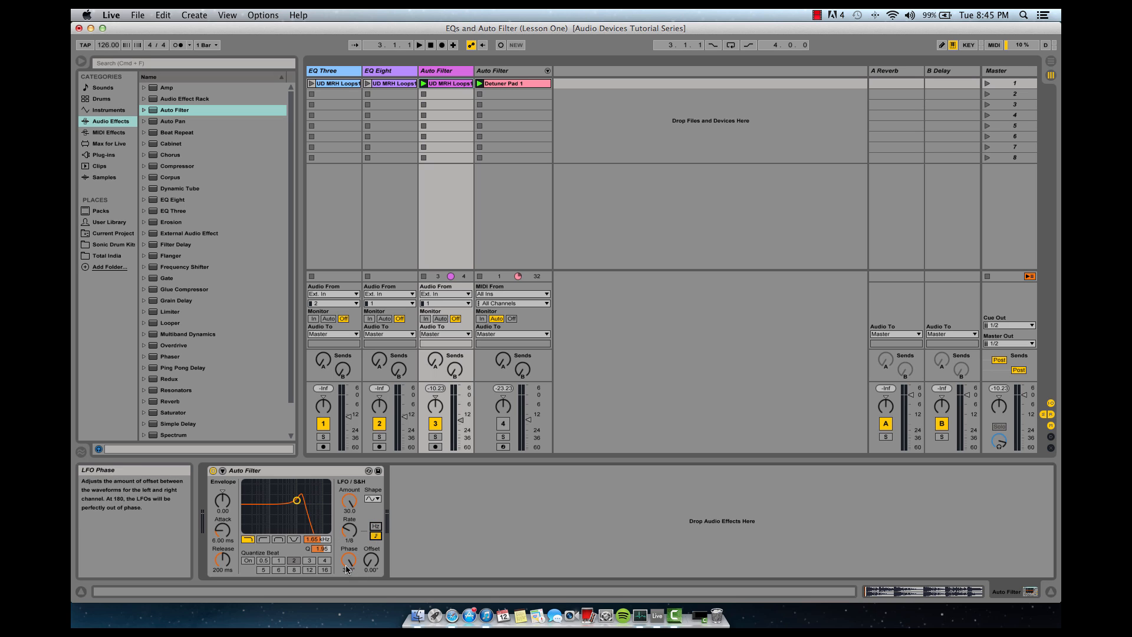
pyautogui.click(376, 525)
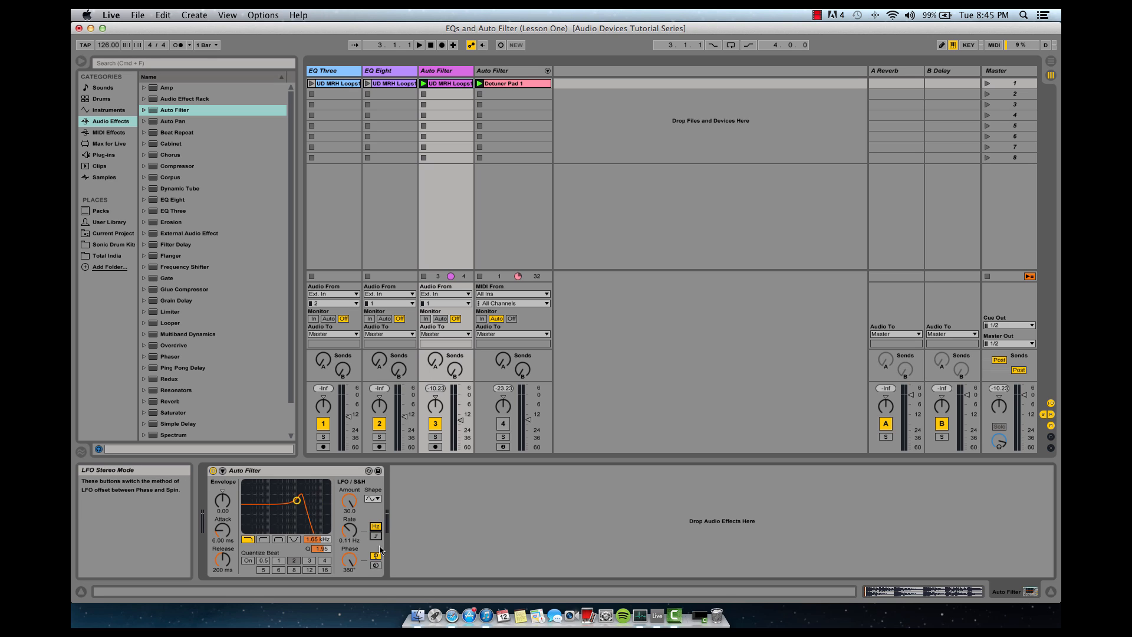
# Switch the LFO stereo mode to Spin, with the spin at 50% and the LFO rate at 1.64 Hz.
pyautogui.click(376, 566)
pyautogui.moveTo(348, 571); pyautogui.dragTo(350, 566)
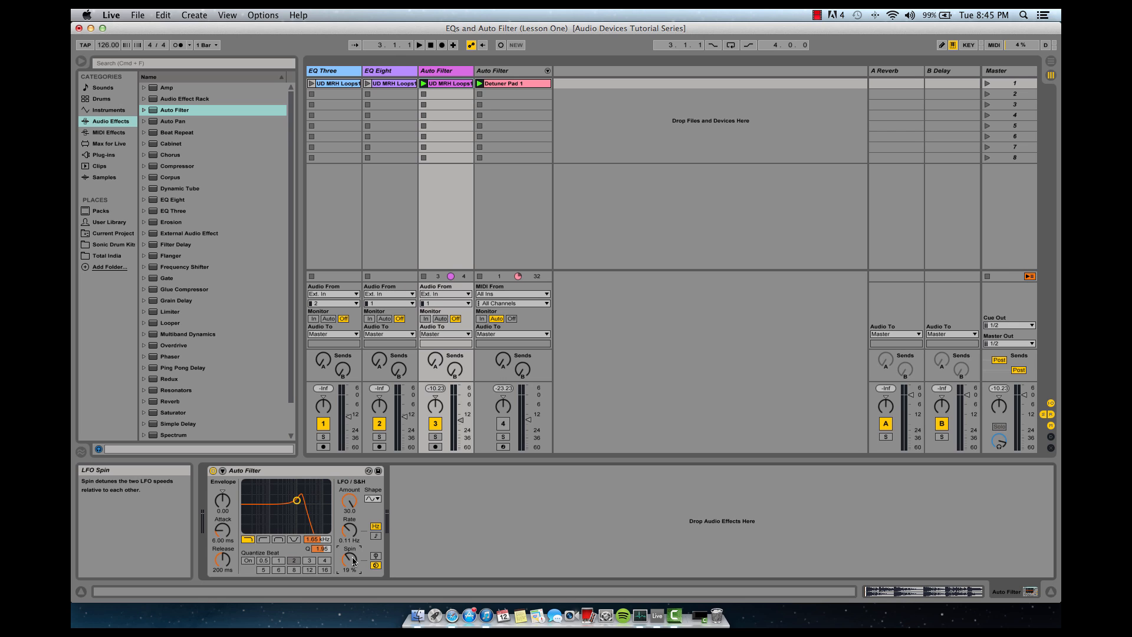
pyautogui.moveTo(351, 562); pyautogui.dragTo(355, 512)
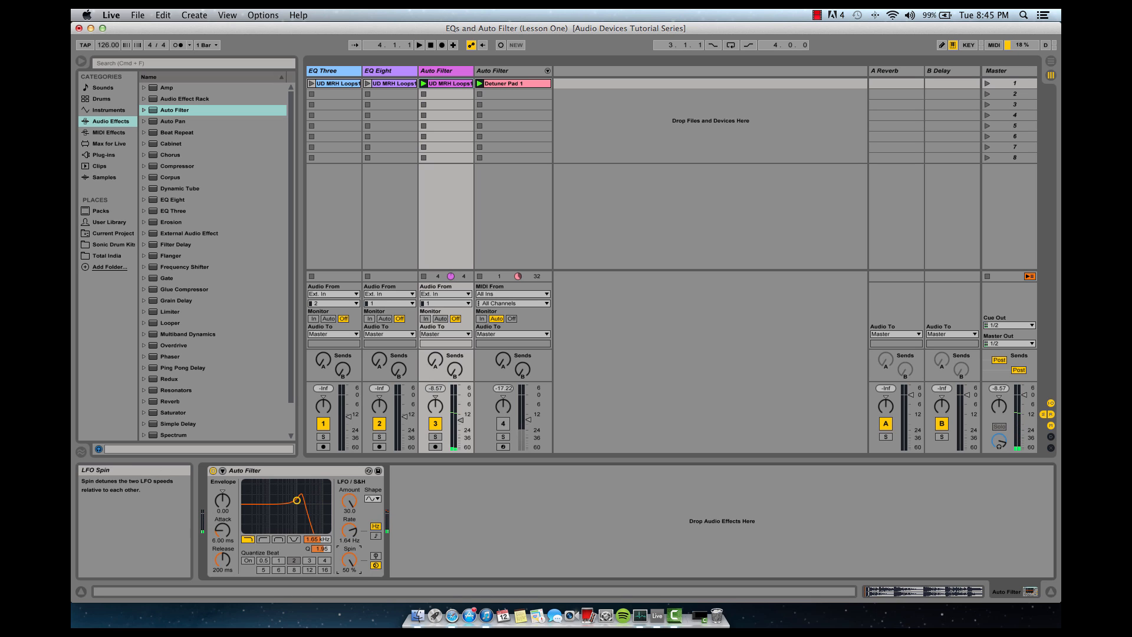
# Reset the LFO spin, sweep it upward during playback, stop the loop, and lower the spin to about 1.2%.
pyautogui.click(350, 560)
pyautogui.press('Delete')
pyautogui.press('space')
pyautogui.moveTo(350, 570); pyautogui.dragTo(350, 511)
pyautogui.press('space')
pyautogui.moveTo(353, 563); pyautogui.dragTo(352, 593)
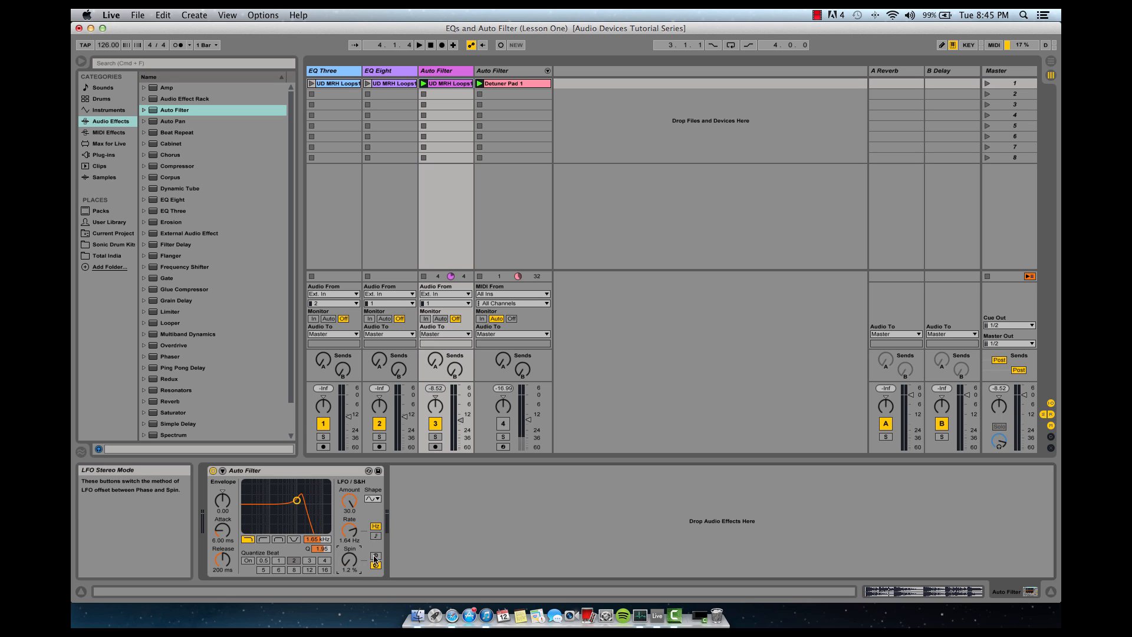
# Switch the LFO to synced mode, set its offset to about 174°, and return the rate to Hertz.
pyautogui.click(375, 535)
pyautogui.click(376, 556)
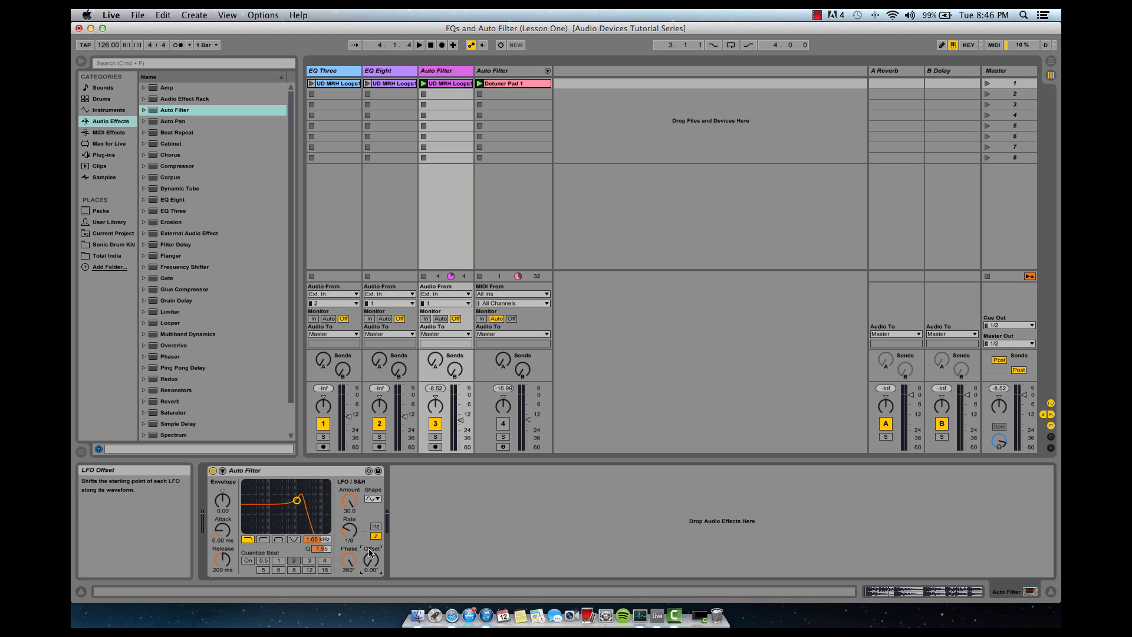
pyautogui.moveTo(370, 553); pyautogui.dragTo(373, 519)
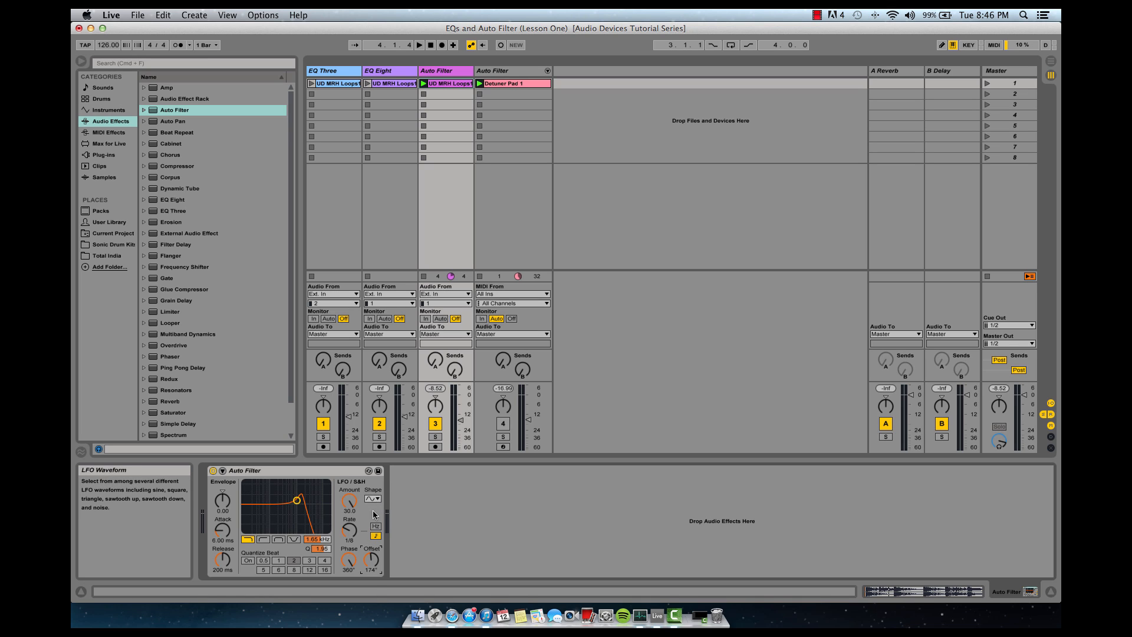
pyautogui.click(375, 527)
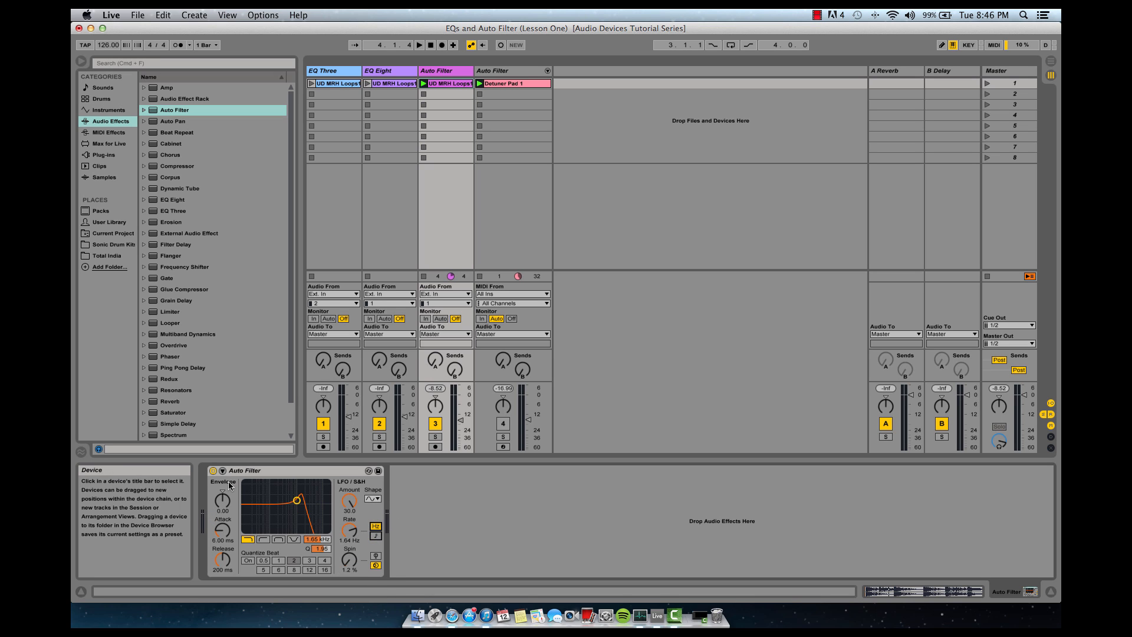
# Turn the LFO amount down to 0.00 and play the loop while starting to raise the envelope amount.
pyautogui.moveTo(347, 499); pyautogui.dragTo(346, 502)
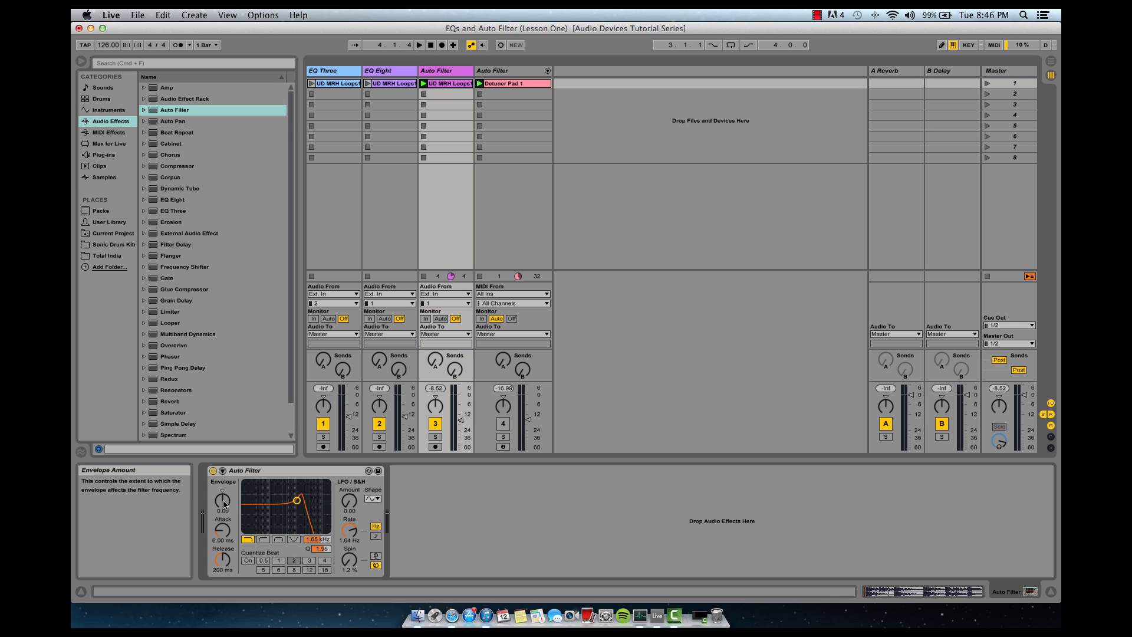
pyautogui.press('space')
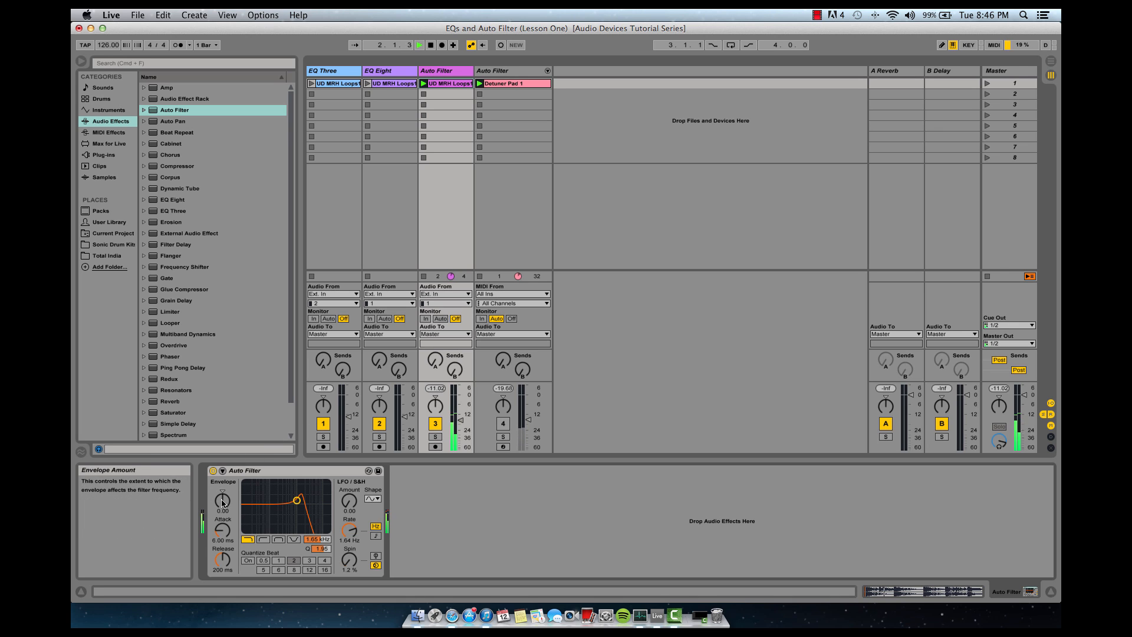
pyautogui.press('space')
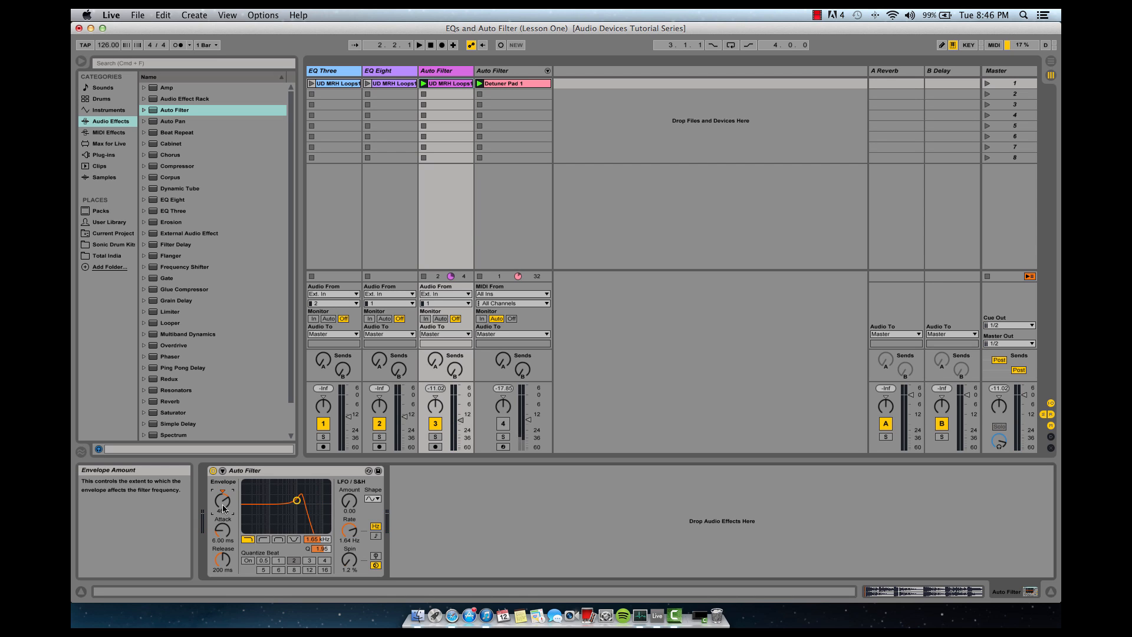
# Raise the envelope amount to 117, lower the cutoff to about 500 Hz, and audition the loop.
pyautogui.moveTo(317, 539); pyautogui.dragTo(317, 552)
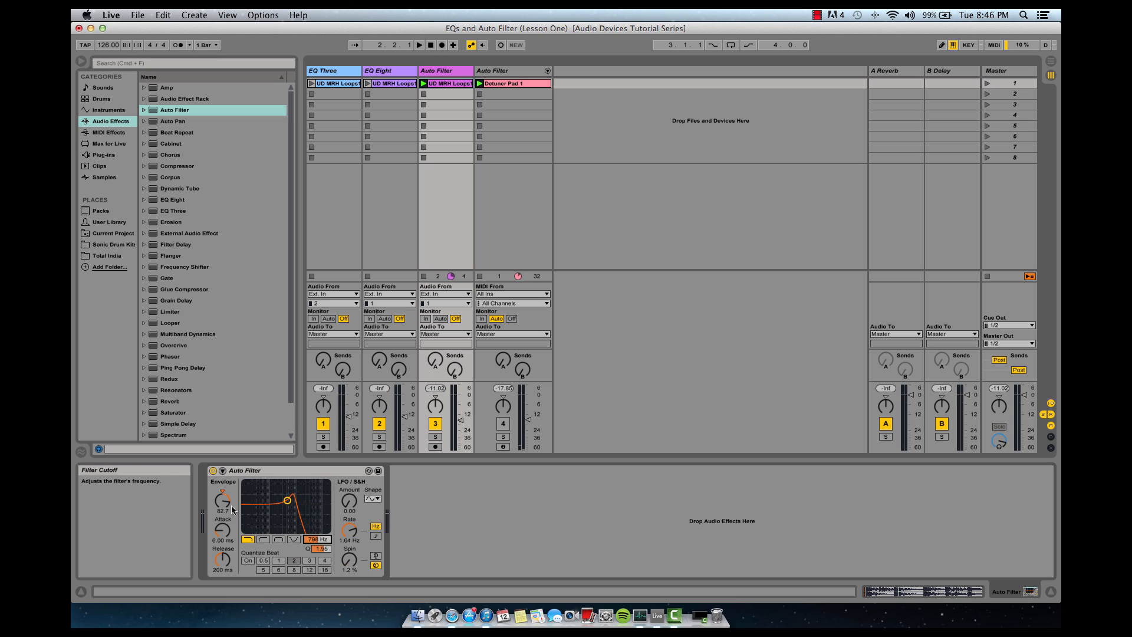
pyautogui.moveTo(223, 502); pyautogui.dragTo(223, 492)
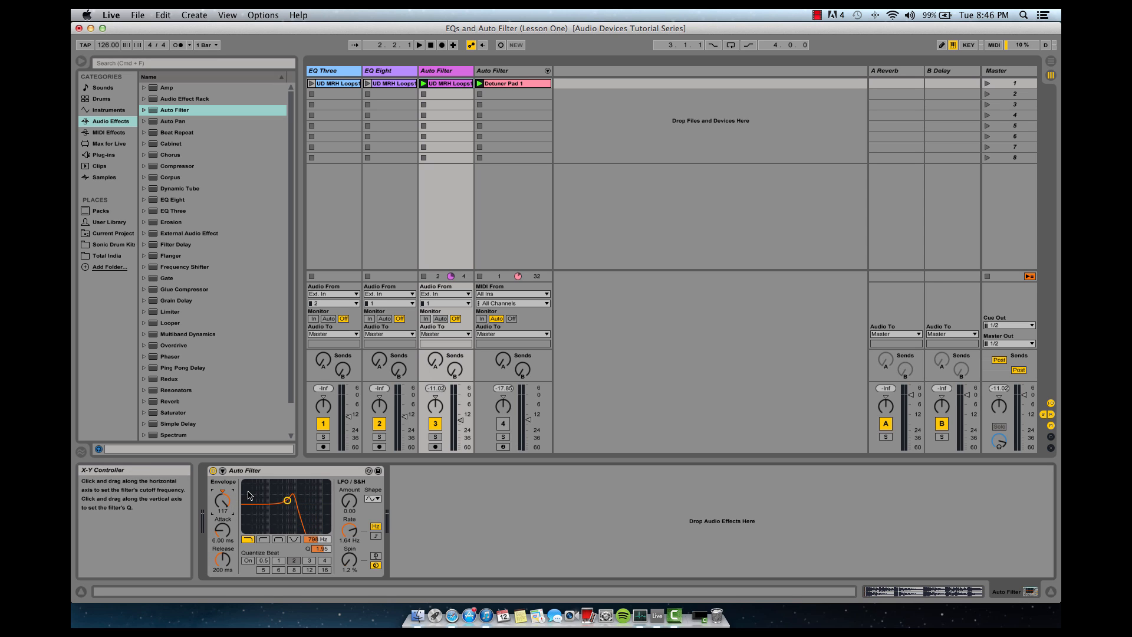
pyautogui.moveTo(318, 538); pyautogui.dragTo(319, 546)
pyautogui.press('space')
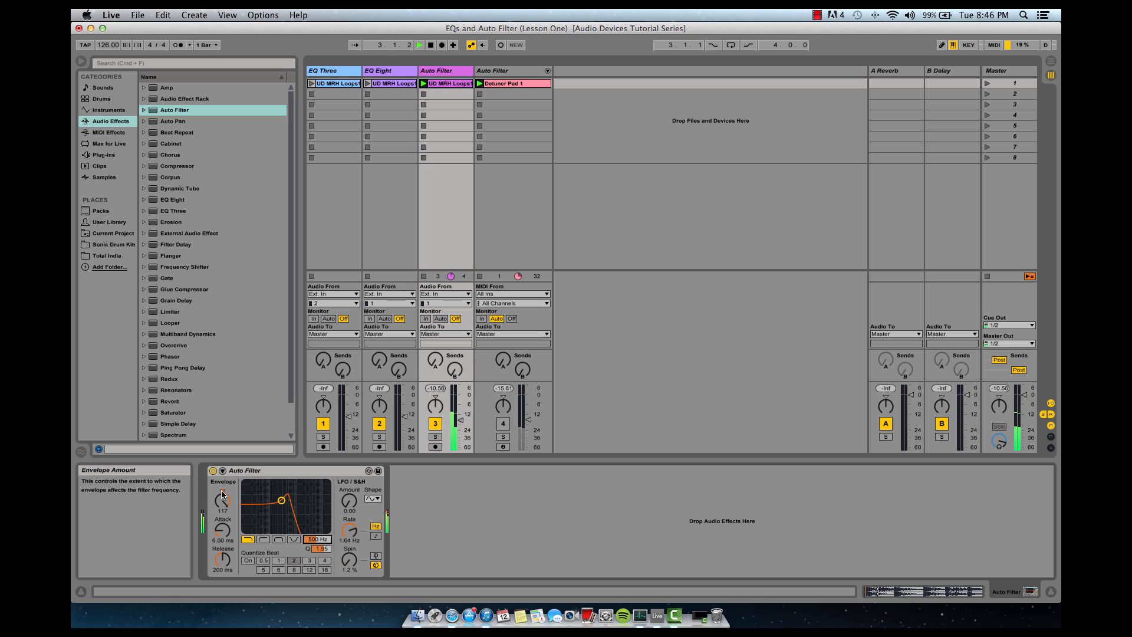
pyautogui.press('space')
# Reset the envelope amount to 0.00, and raise it to about 84.7 during playback.
pyautogui.click(224, 492)
pyautogui.press('space')
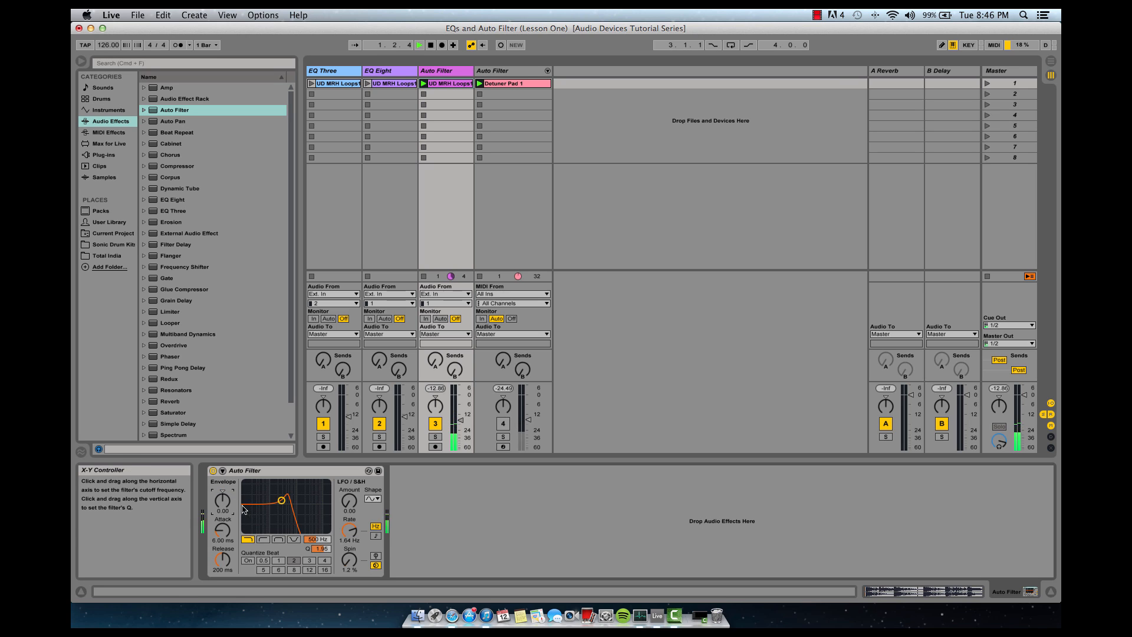
pyautogui.moveTo(224, 502); pyautogui.dragTo(219, 518)
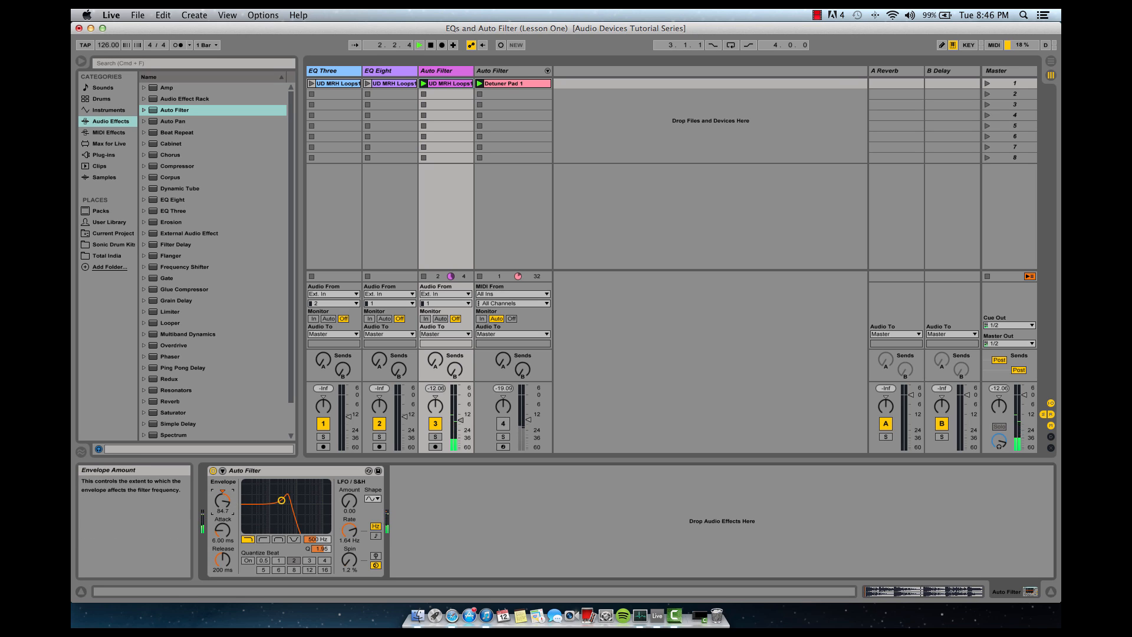
pyautogui.press('space')
# Raise the cutoff to about 2.77 kHz and audition negative envelope amounts, ending at about -36.3.
pyautogui.moveTo(224, 507); pyautogui.dragTo(222, 554)
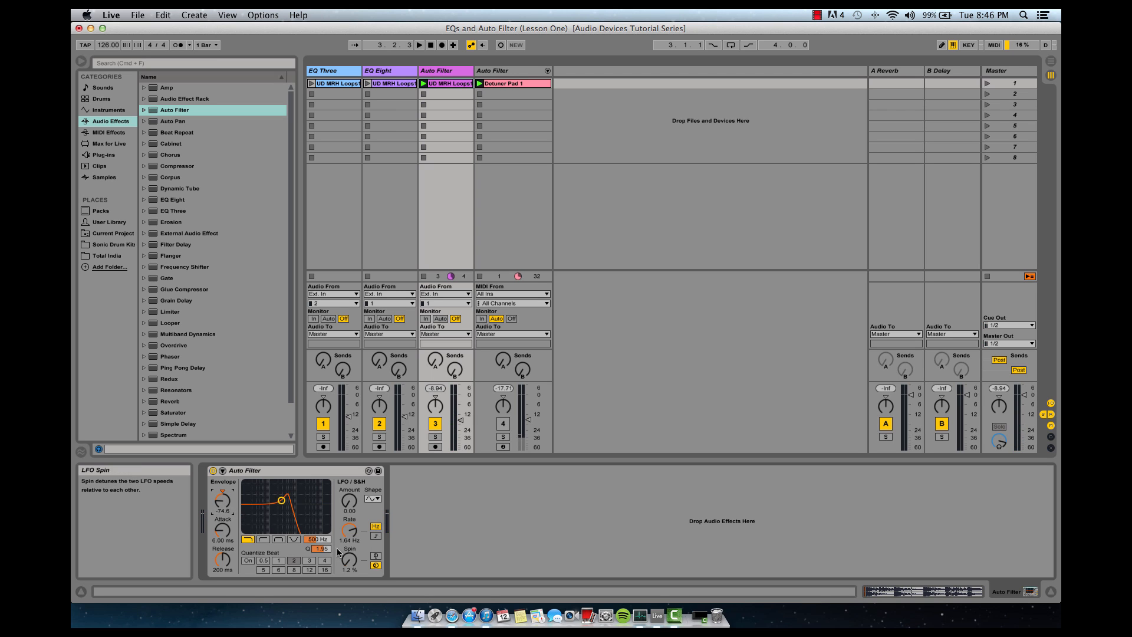
pyautogui.moveTo(318, 540); pyautogui.dragTo(319, 517)
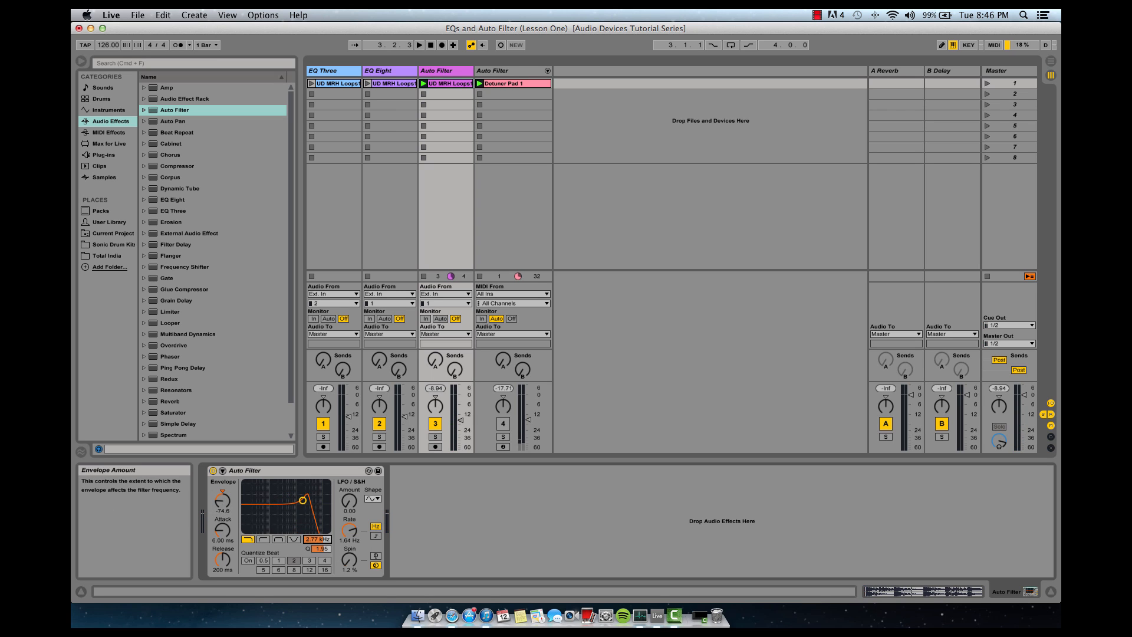
pyautogui.moveTo(226, 507); pyautogui.dragTo(226, 516)
pyautogui.press('space')
pyautogui.moveTo(226, 508); pyautogui.dragTo(226, 489)
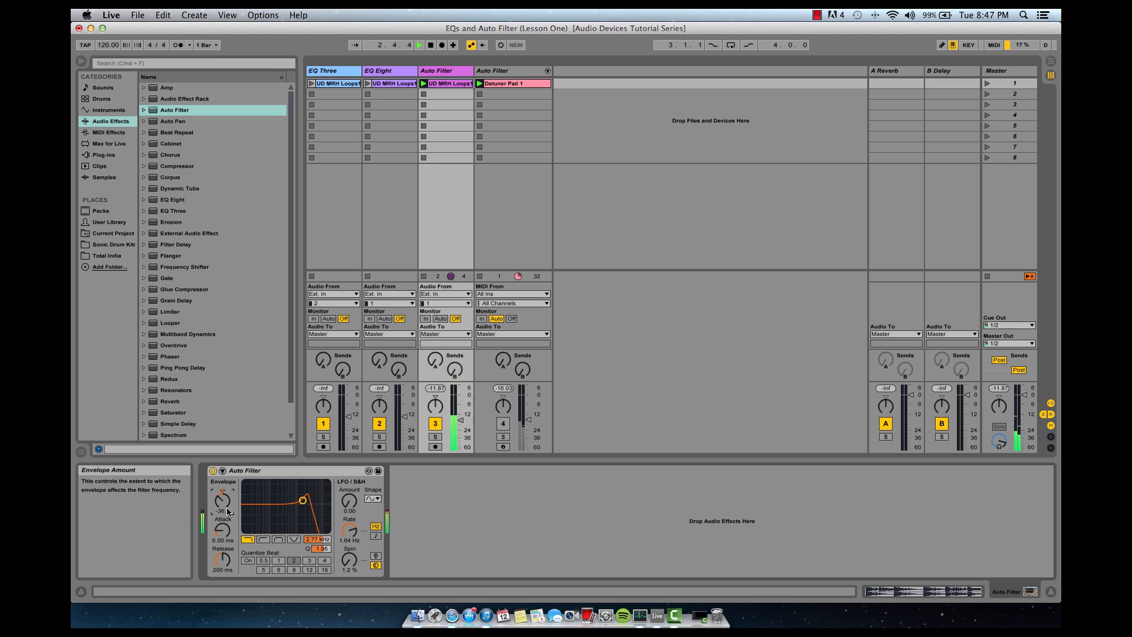
pyautogui.press('space')
# Vary the envelope attack and release during playback, ending with both at 0.10 ms and the envelope amount at 97.2.
pyautogui.click(222, 532)
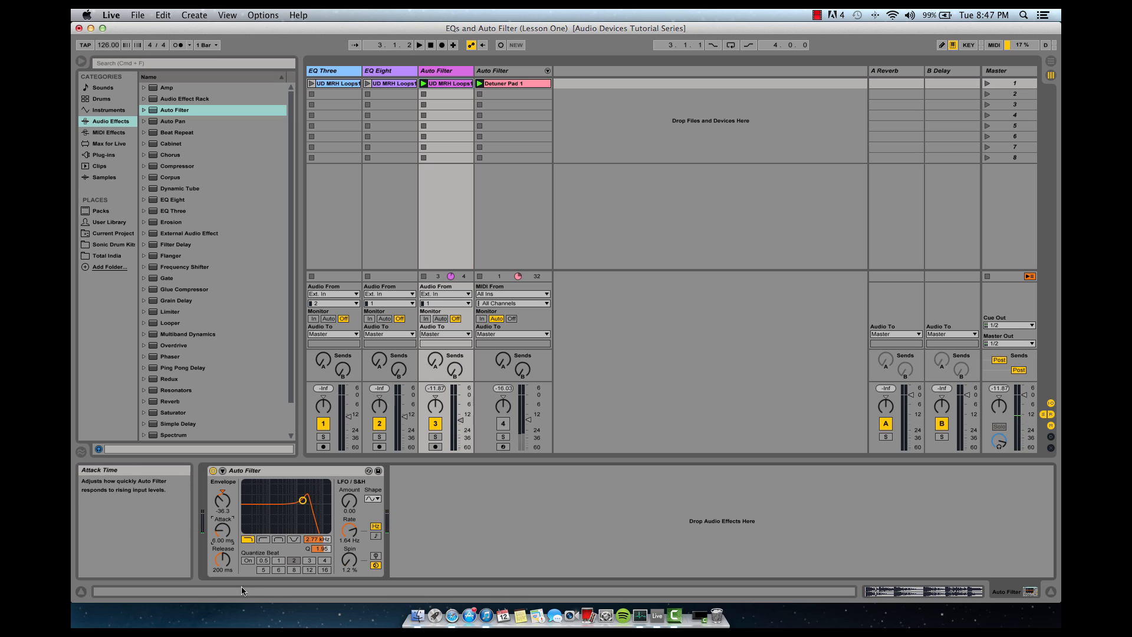
pyautogui.moveTo(224, 561); pyautogui.dragTo(224, 471)
pyautogui.click(221, 532)
pyautogui.press('space')
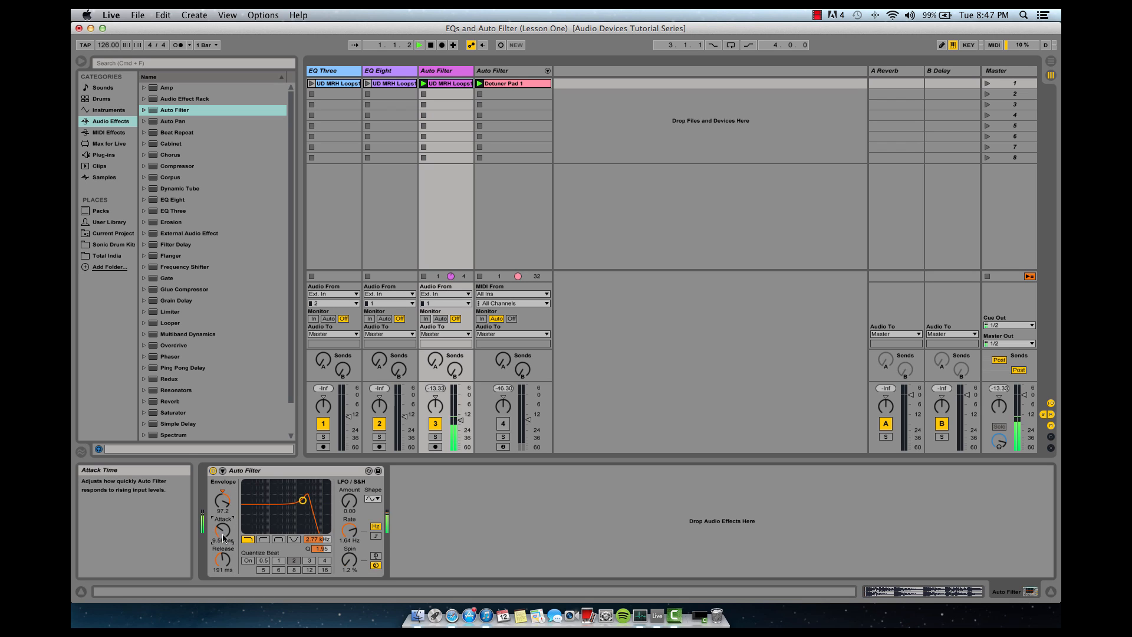
pyautogui.moveTo(221, 535); pyautogui.dragTo(222, 581)
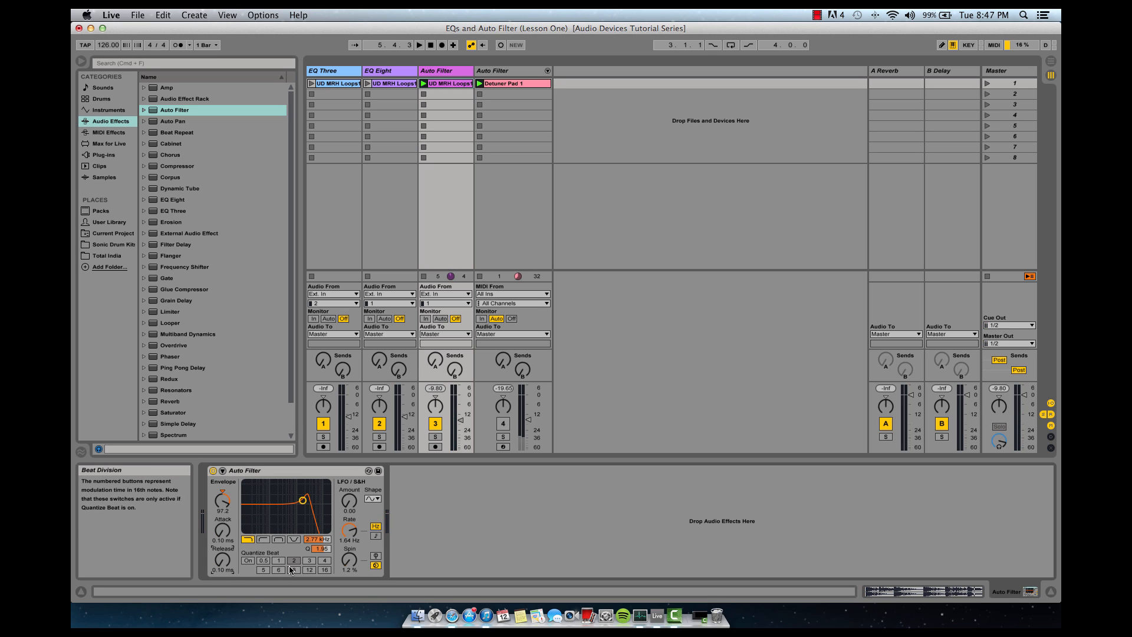
# Expand the Auto Filter's sidechain section, enable the sidechain, and set the envelope amount to about 98.6.
pyautogui.click(222, 471)
pyautogui.click(231, 483)
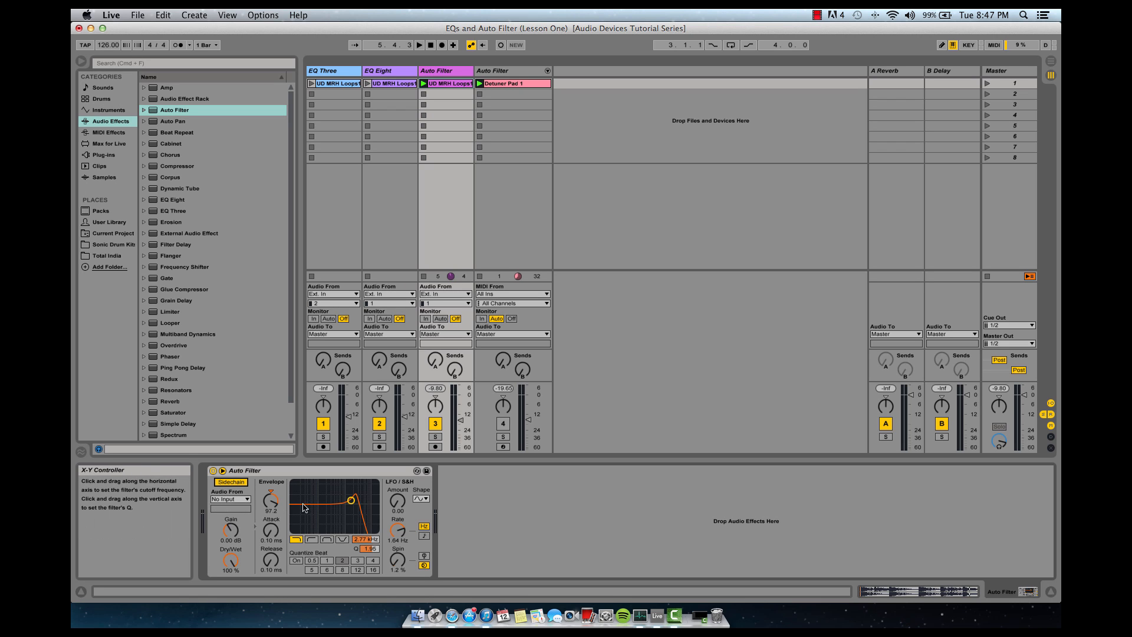
pyautogui.moveTo(270, 501)
pyautogui.mouseDown()
pyautogui.moveTo(271, 478)
pyautogui.moveTo(272, 489)
pyautogui.mouseUp()
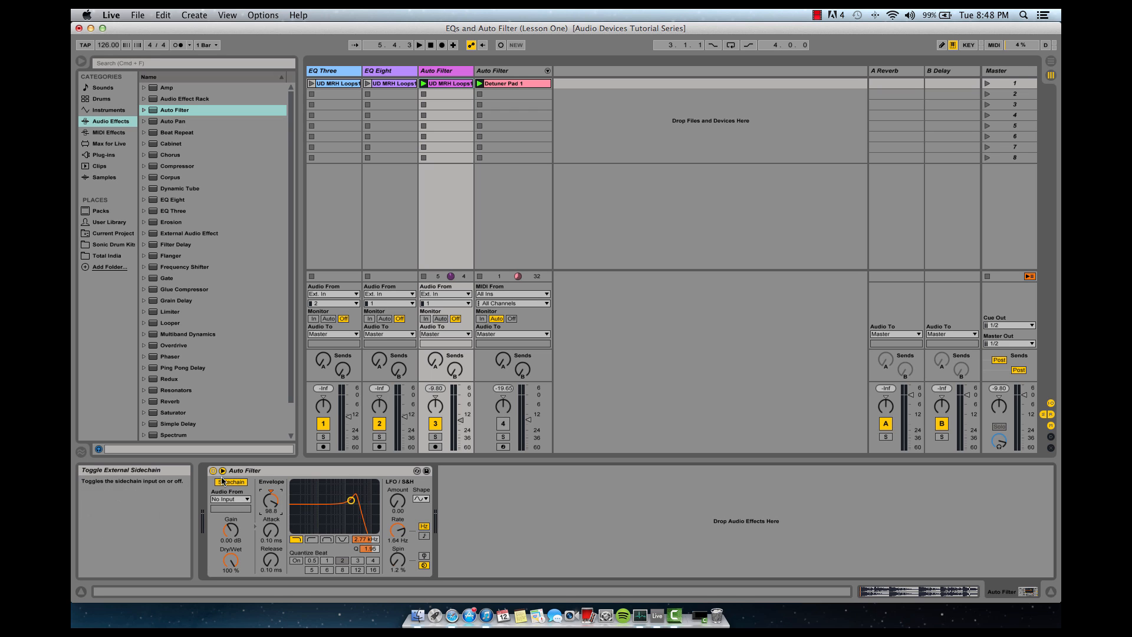
# Mute track 3, and enable the sidechain on track 4's Auto Filter with the Pre FX tapping point.
pyautogui.click(438, 424)
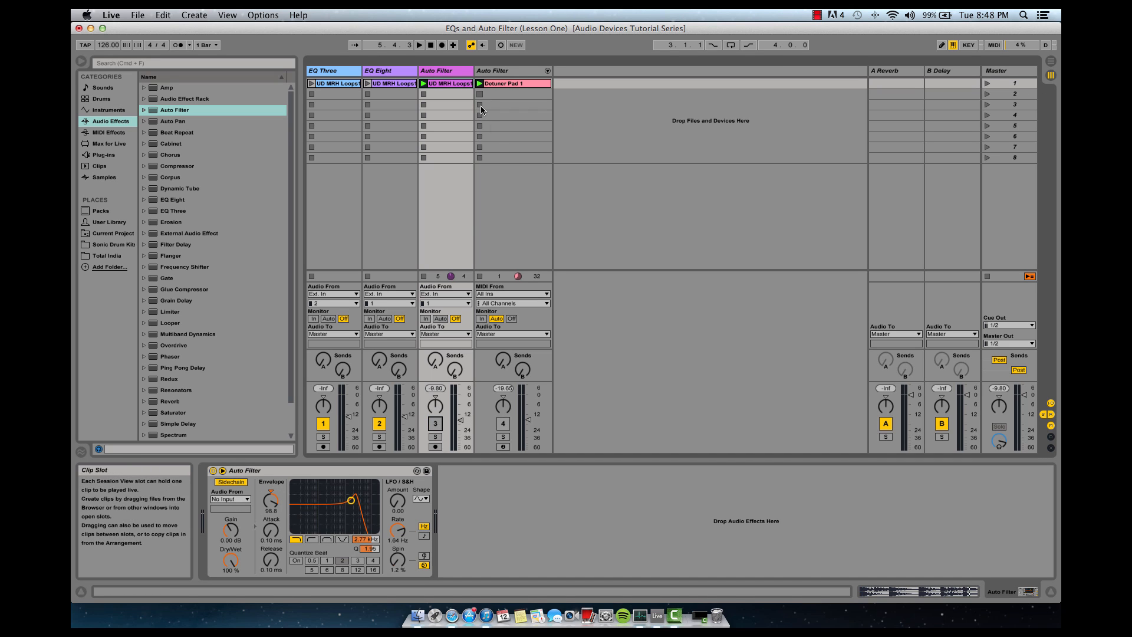
pyautogui.click(504, 76)
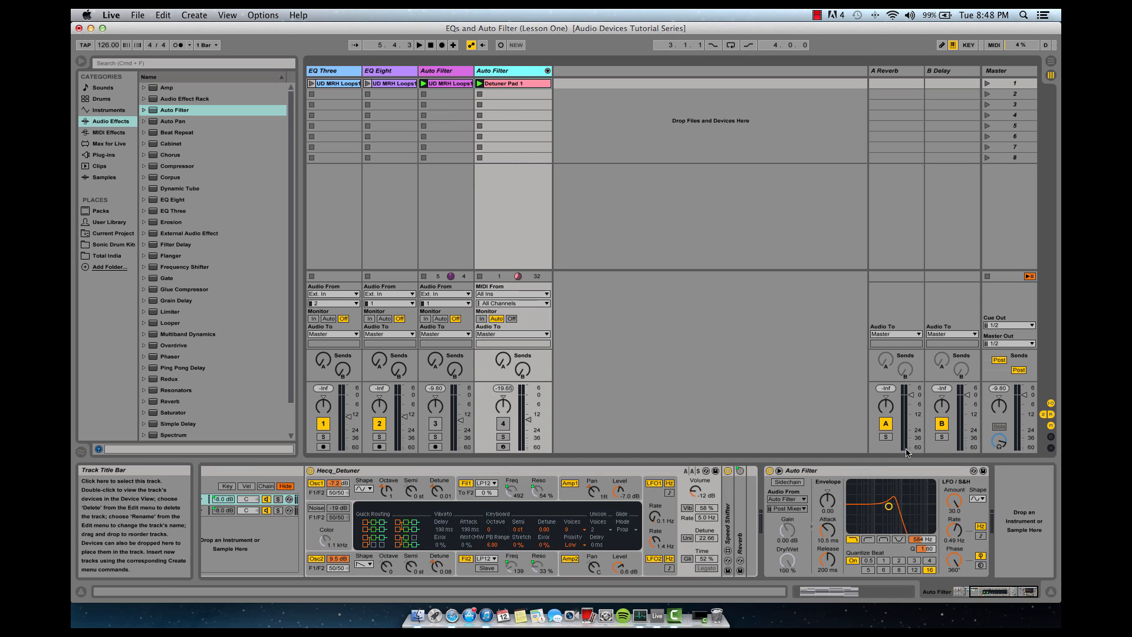
pyautogui.click(785, 483)
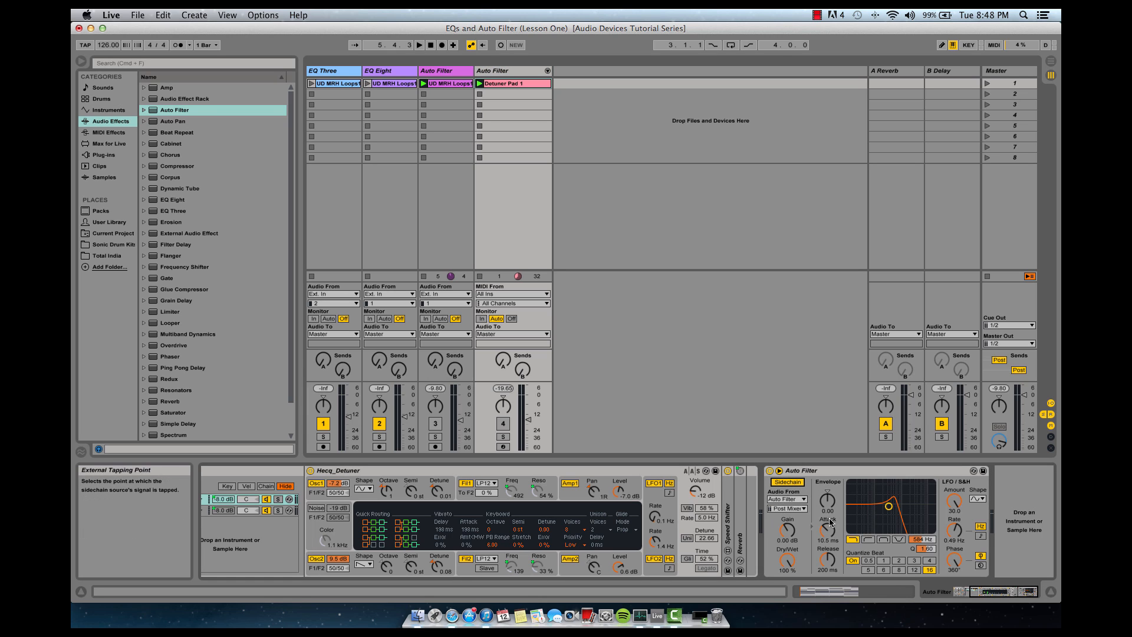
pyautogui.click(787, 508)
pyautogui.click(781, 513)
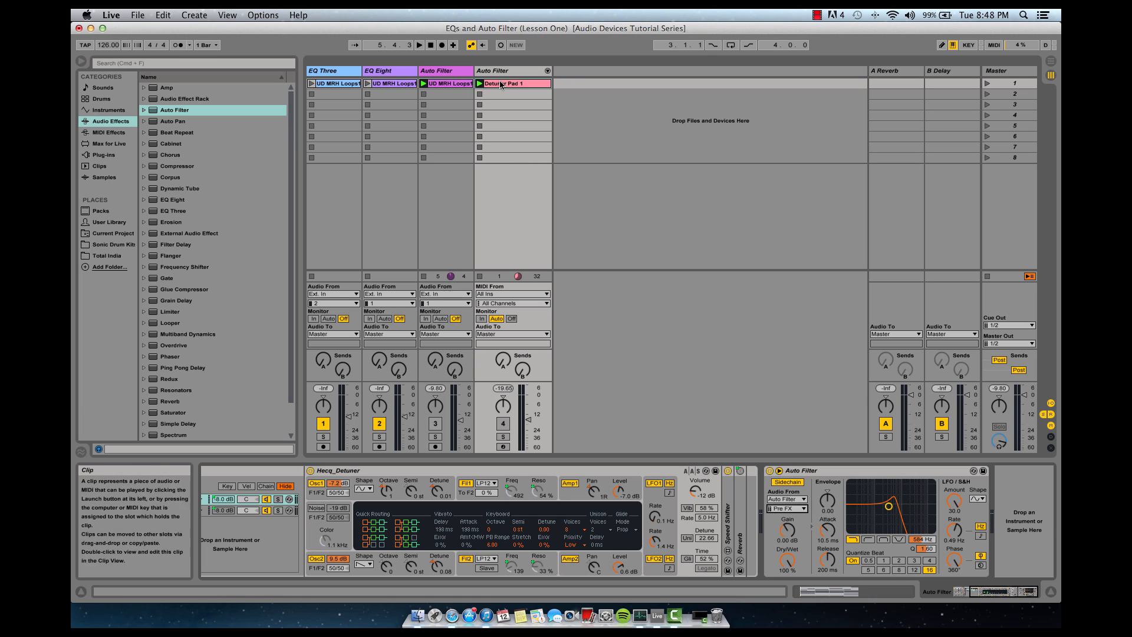
# Rename track 4, which holds the Detuner Pad clip, as "Pad".
pyautogui.click(515, 71)
pyautogui.press('super+r')
pyautogui.write('Pad')
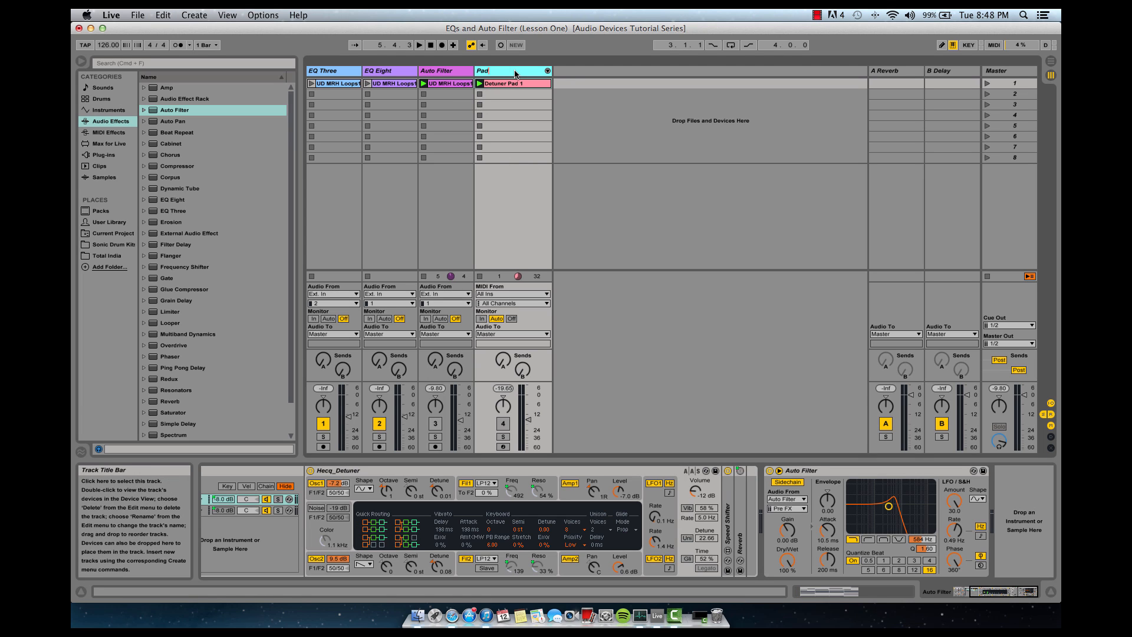
pyautogui.press('Return')
# On the Pad track's Auto Filter, set the envelope amount to 94.7 and lower the cutoff to about 111 Hz.
pyautogui.click(435, 73)
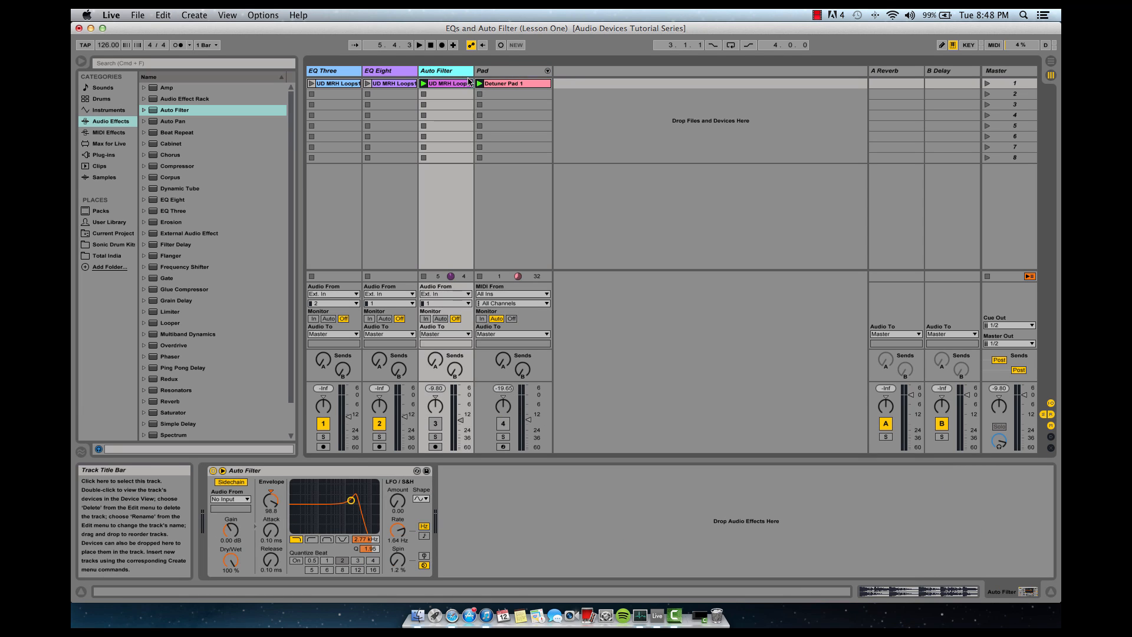
pyautogui.click(488, 71)
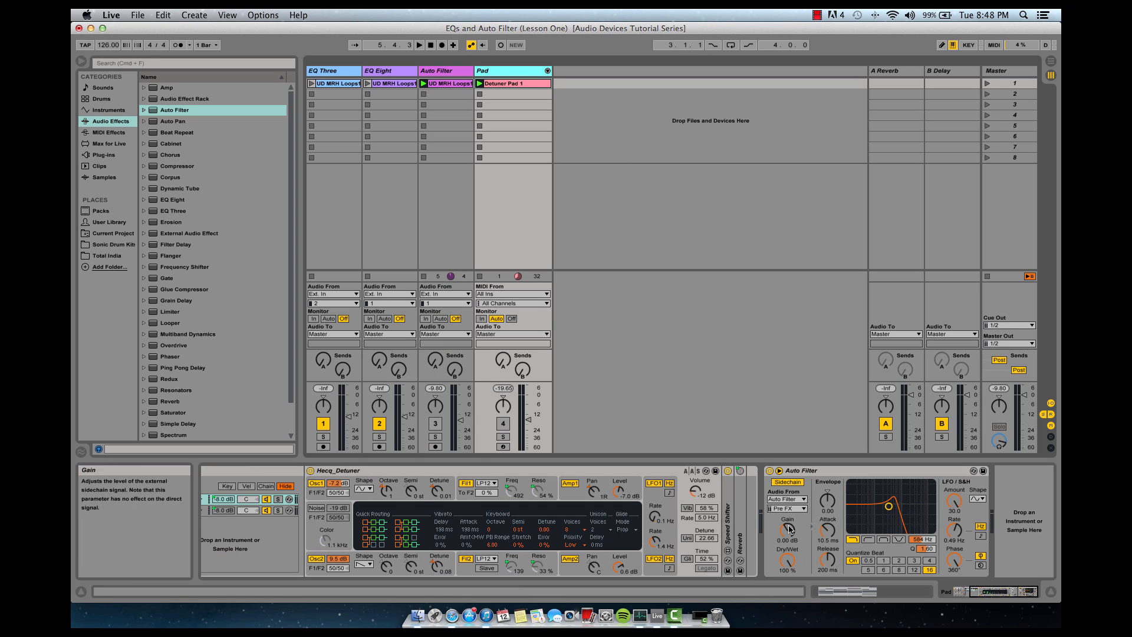
pyautogui.moveTo(840, 512); pyautogui.dragTo(867, 506)
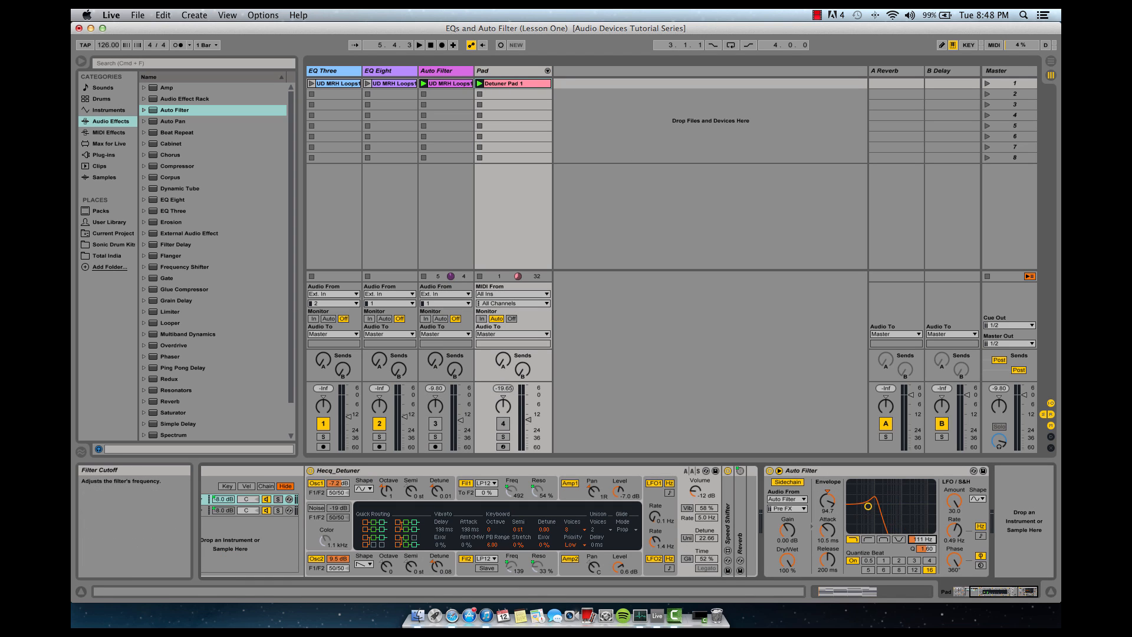
# Bypass the Pad track's Auto Filter, unmute the track, and play it without the filter.
pyautogui.click(769, 471)
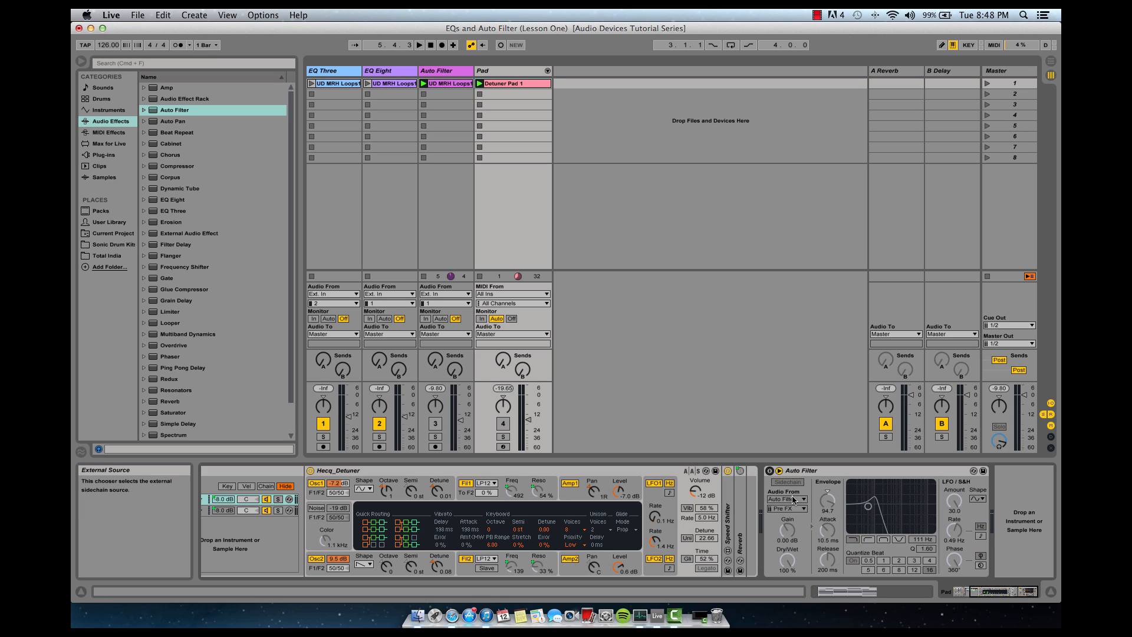
pyautogui.press('space')
pyautogui.click(503, 423)
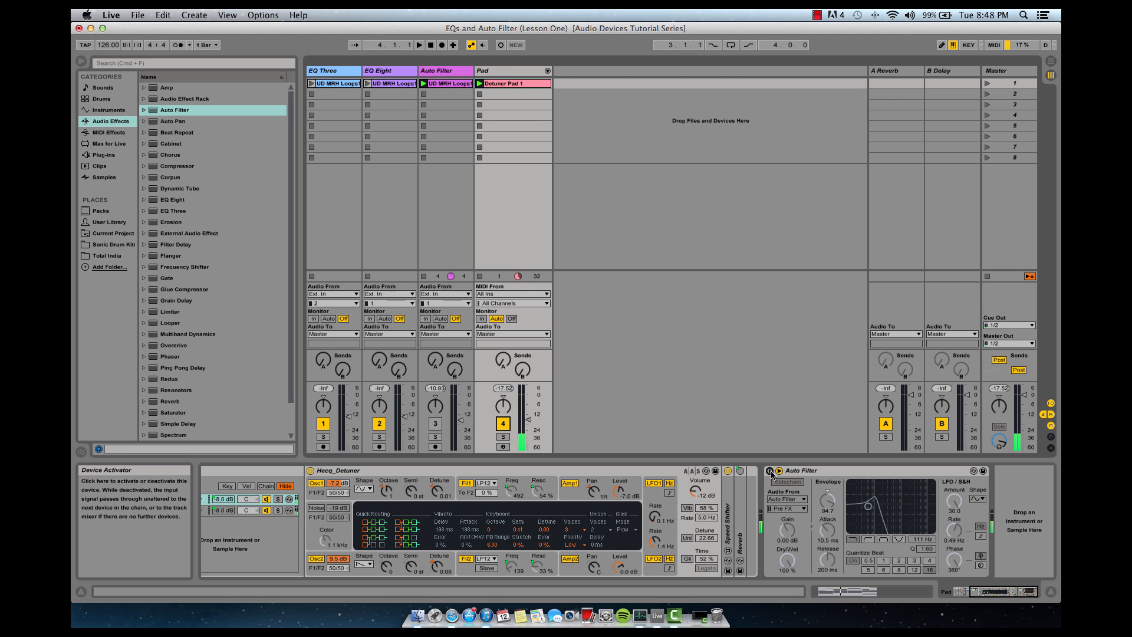
# Reactivate the Pad track's Auto Filter and switch its sidechain on.
pyautogui.click(787, 482)
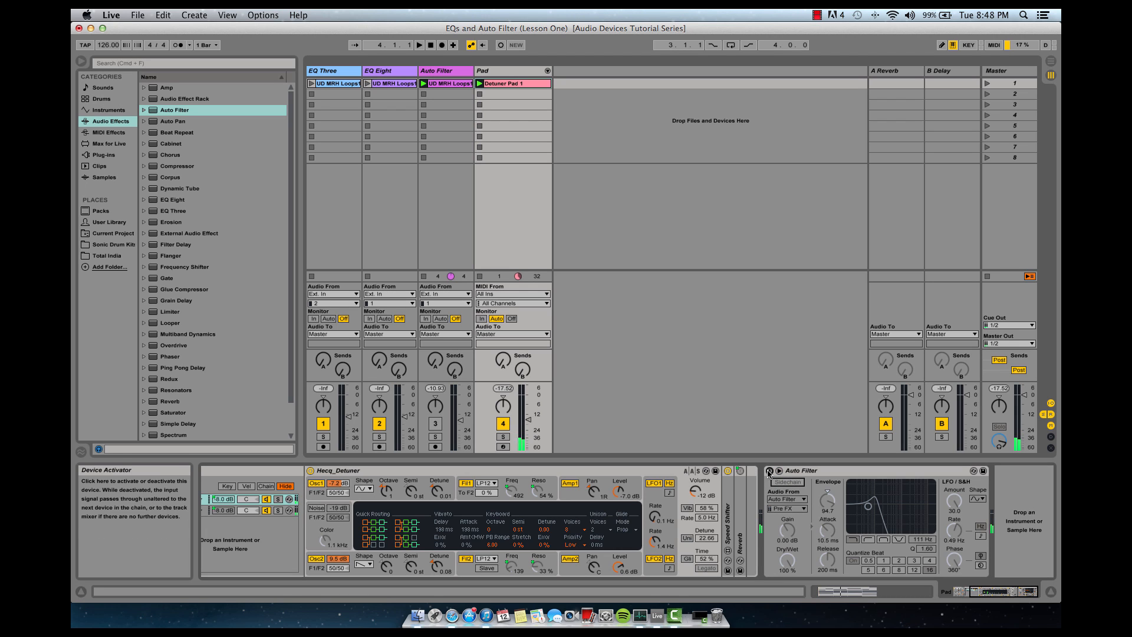
pyautogui.click(769, 470)
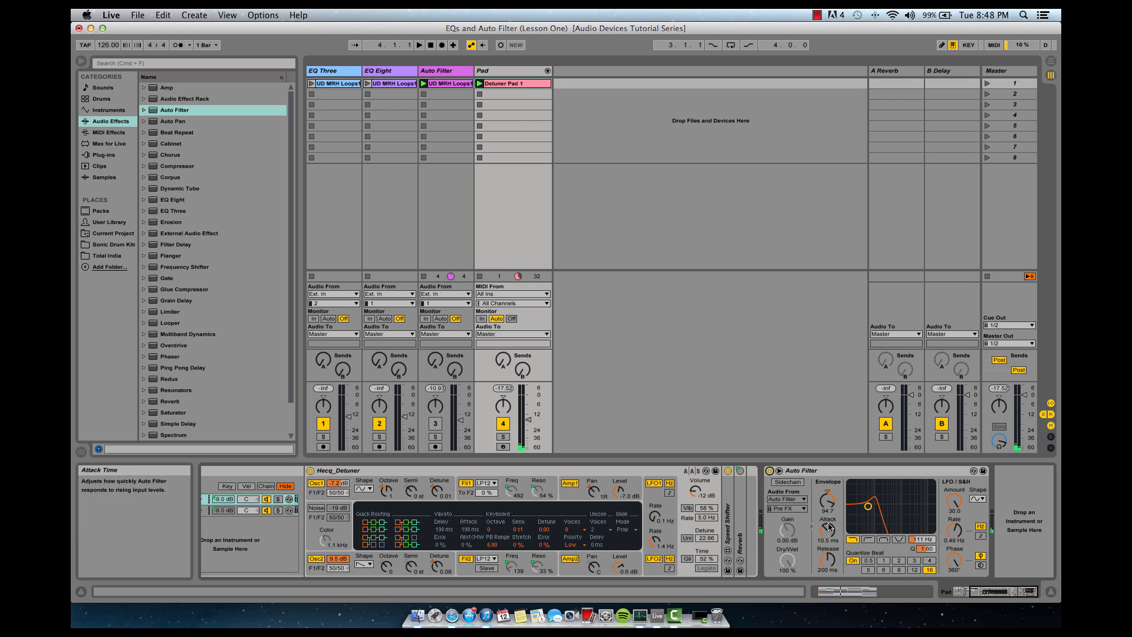
pyautogui.click(793, 484)
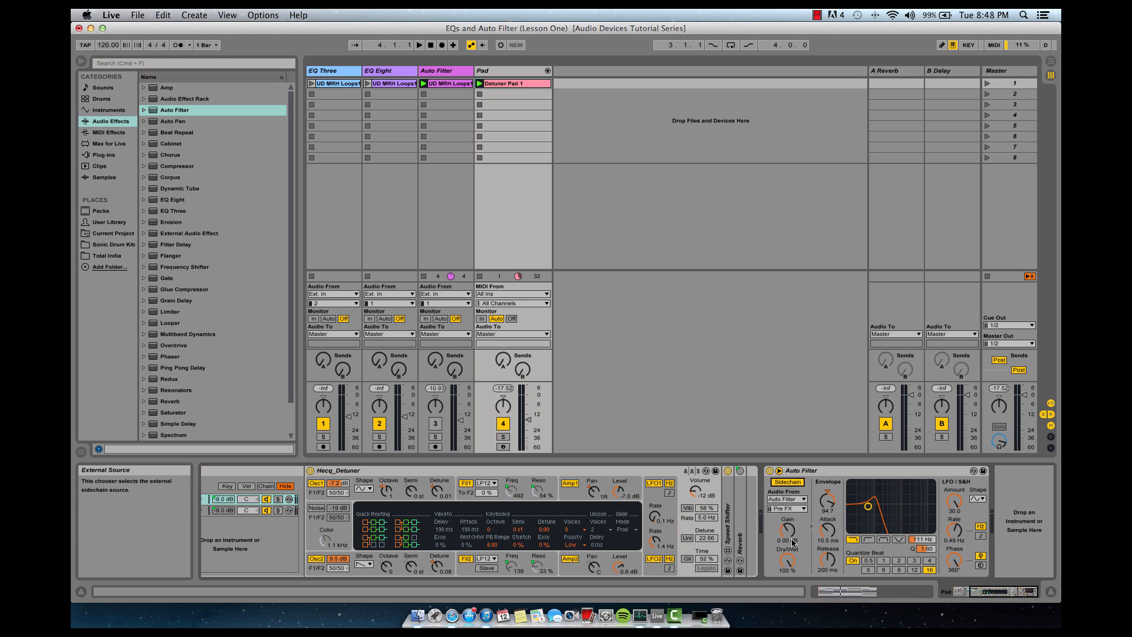
# View the muted source track's devices, and audition the pad with the Auto Filter's sidechain switched off and back on during playback.
pyautogui.click(462, 139)
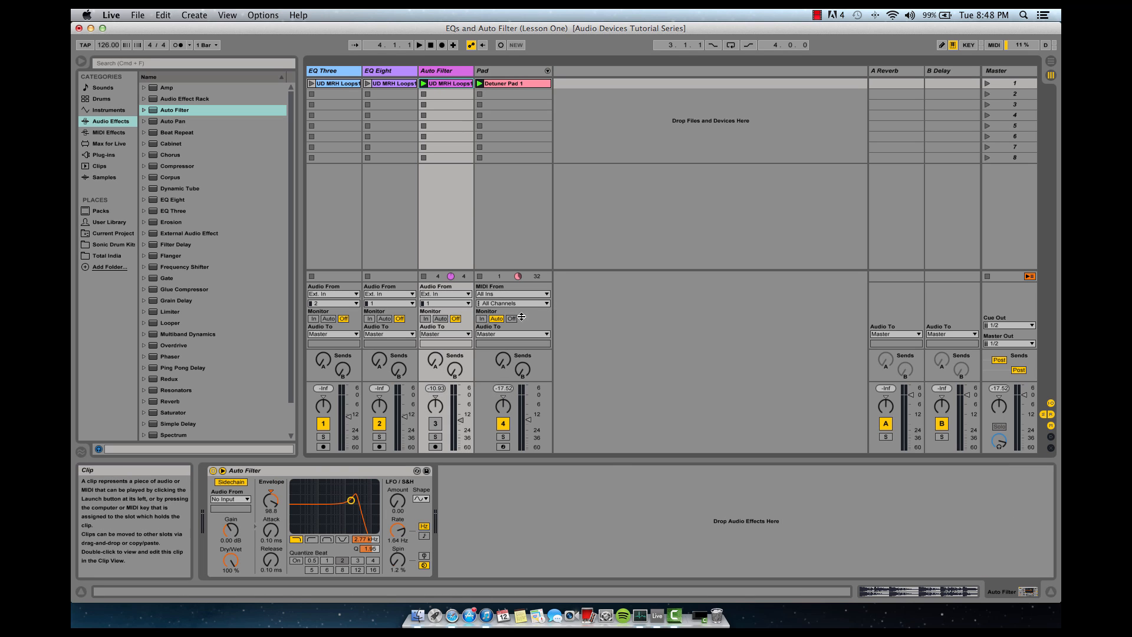
pyautogui.click(524, 75)
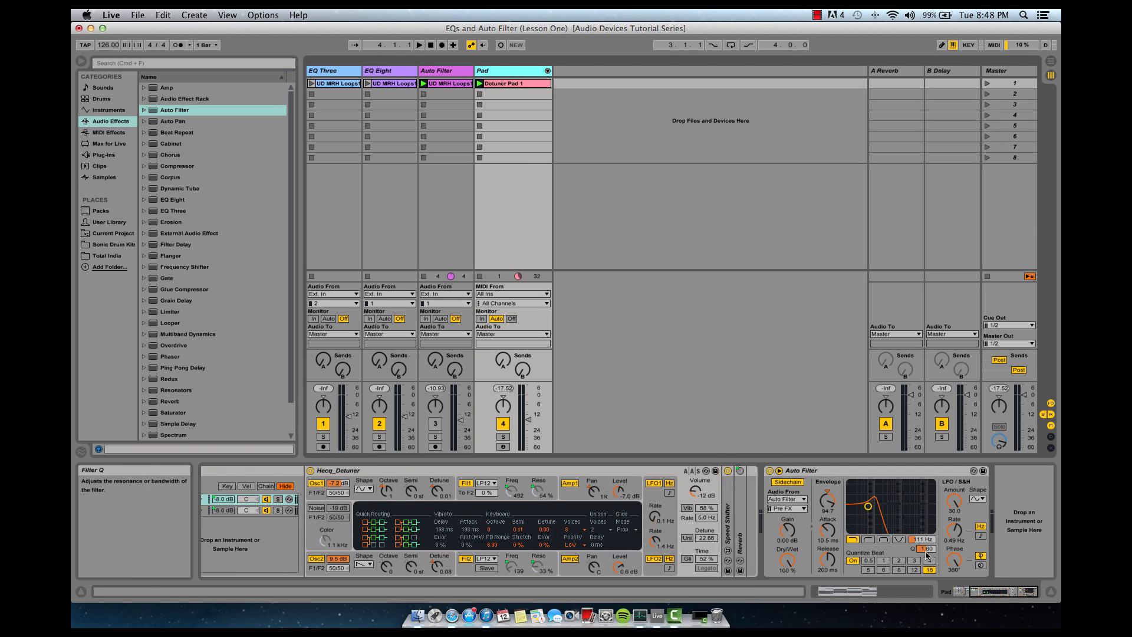
pyautogui.click(795, 484)
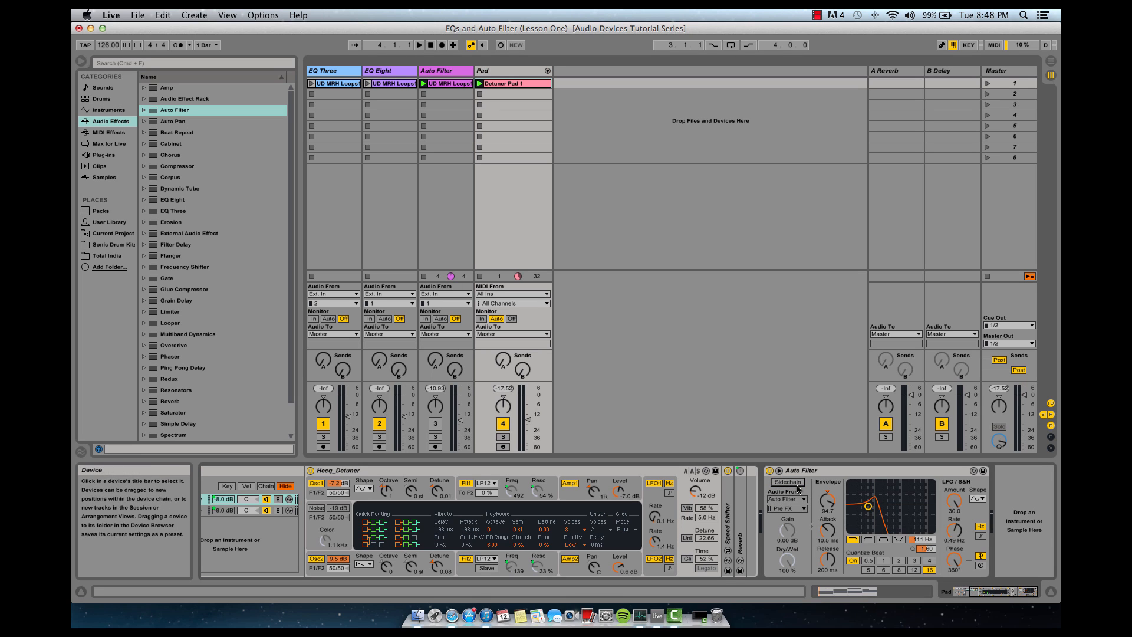
pyautogui.press('space')
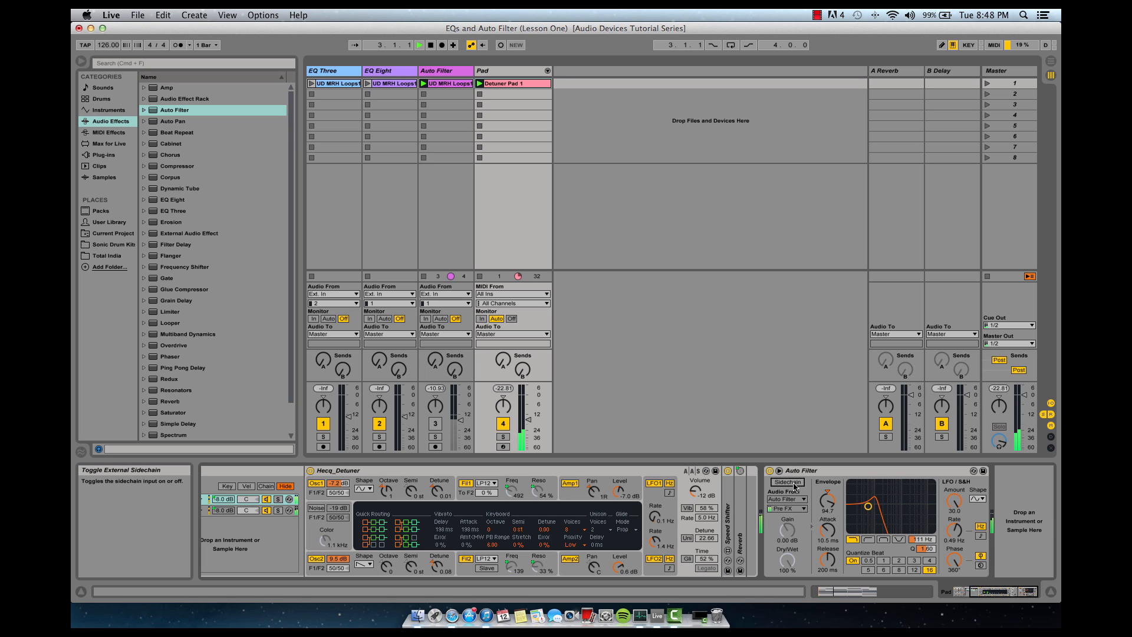
pyautogui.click(795, 484)
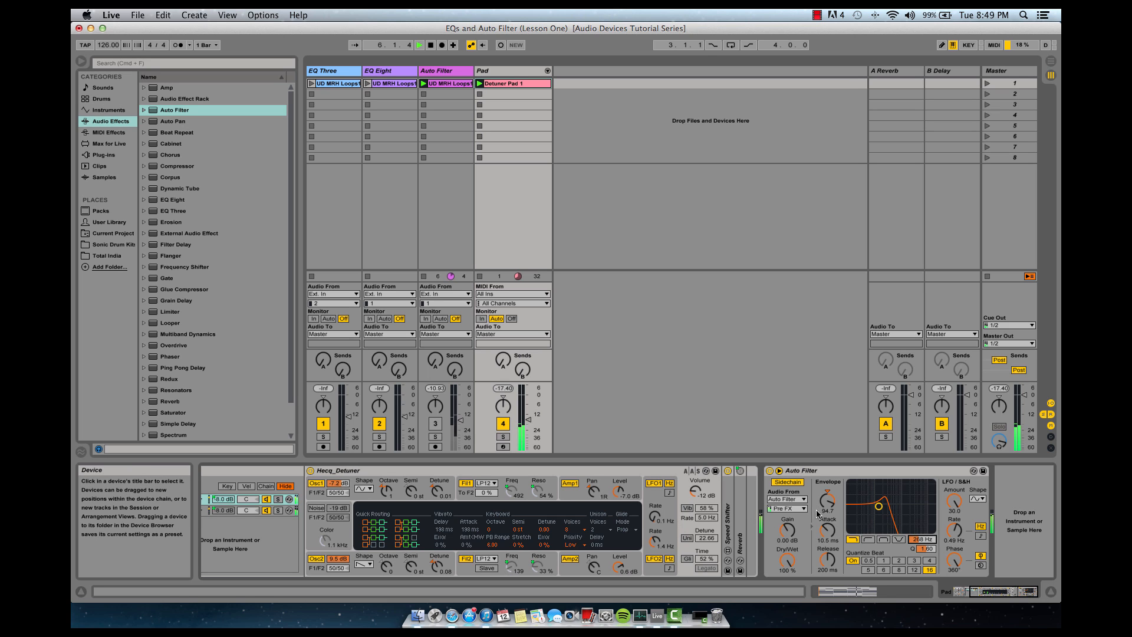
# Shorten the Auto Filter's envelope attack to 7.69 ms and release to 93.8 ms, and lower the cutoff to 51 Hz.
pyautogui.moveTo(828, 529)
pyautogui.mouseDown()
pyautogui.moveTo(828, 572)
pyautogui.moveTo(829, 536)
pyautogui.moveTo(838, 546)
pyautogui.mouseUp()
pyautogui.moveTo(922, 539)
pyautogui.mouseDown()
pyautogui.moveTo(923, 551)
pyautogui.moveTo(923, 539)
pyautogui.mouseUp()
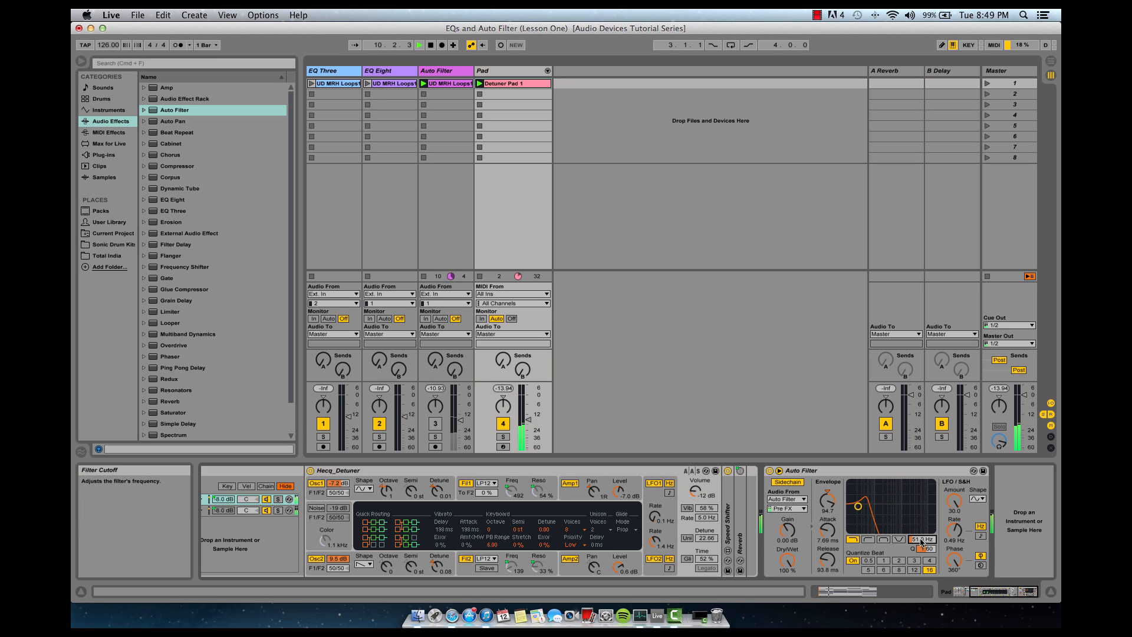
# Review the sidechain tapping points, switching from Pre FX to Post FX and finally to Post Mixer.
pyautogui.click(790, 510)
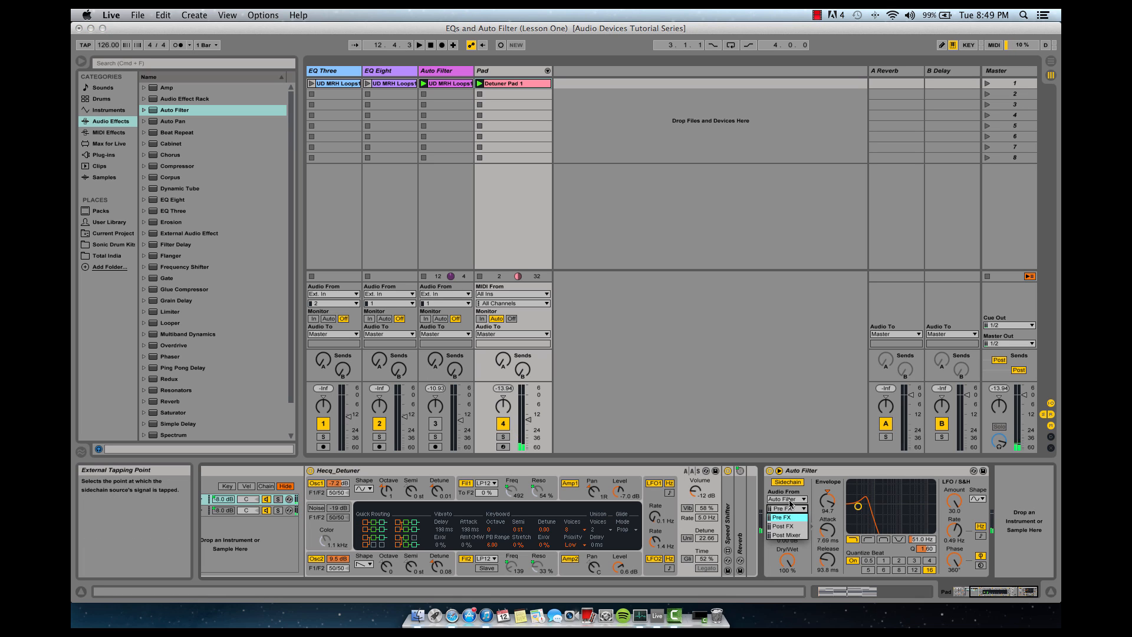
pyautogui.click(773, 493)
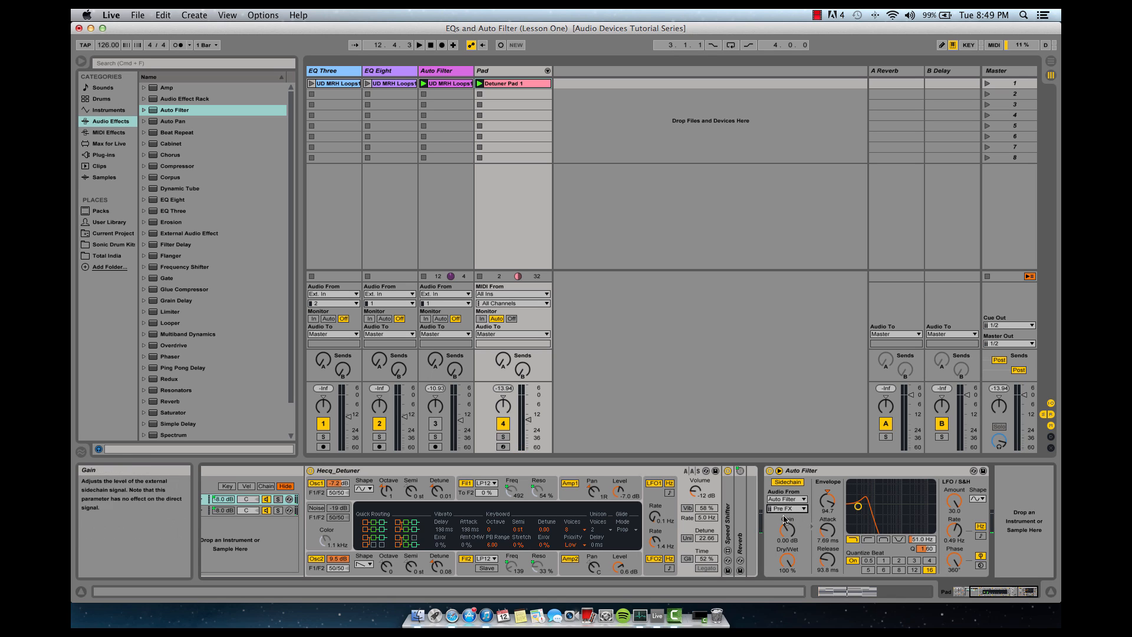
pyautogui.click(802, 508)
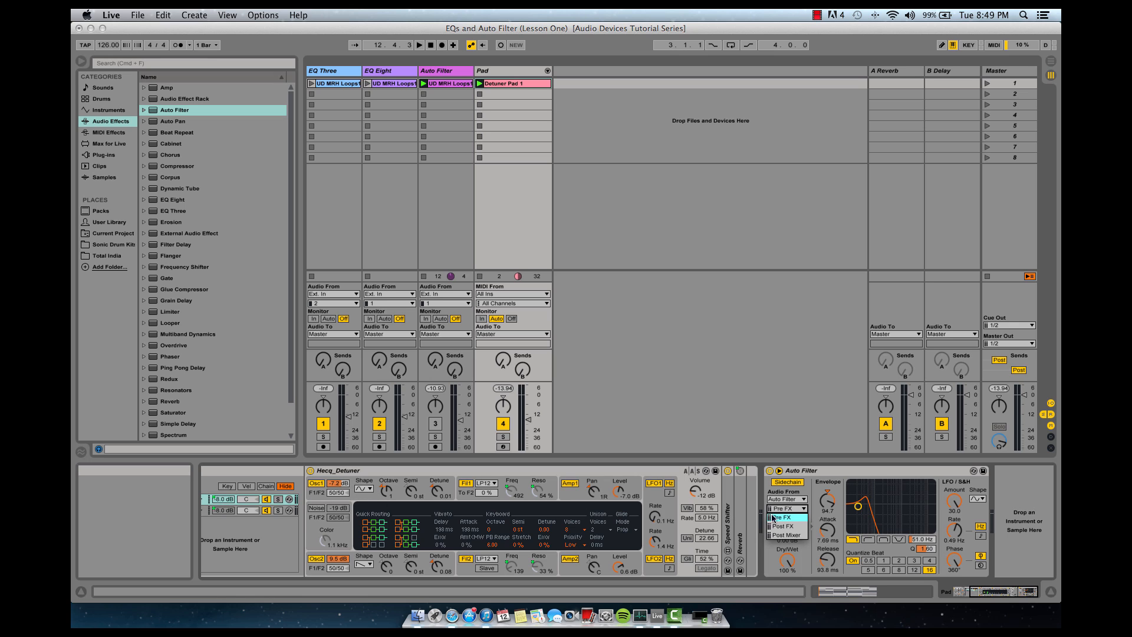
pyautogui.click(805, 472)
pyautogui.click(805, 473)
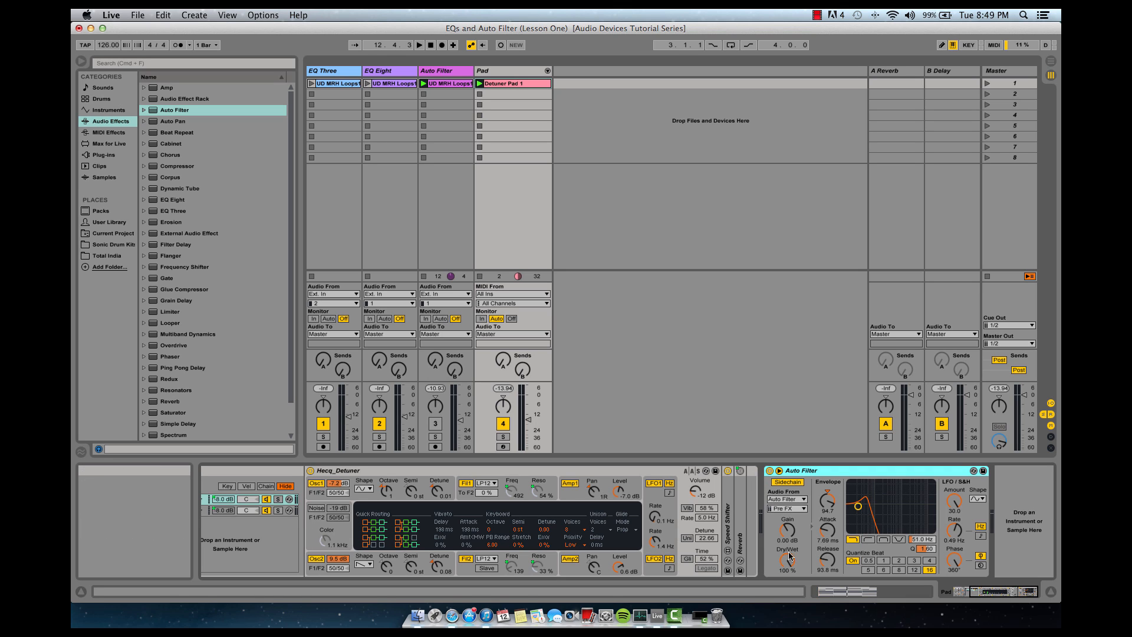
pyautogui.click(787, 508)
pyautogui.click(787, 522)
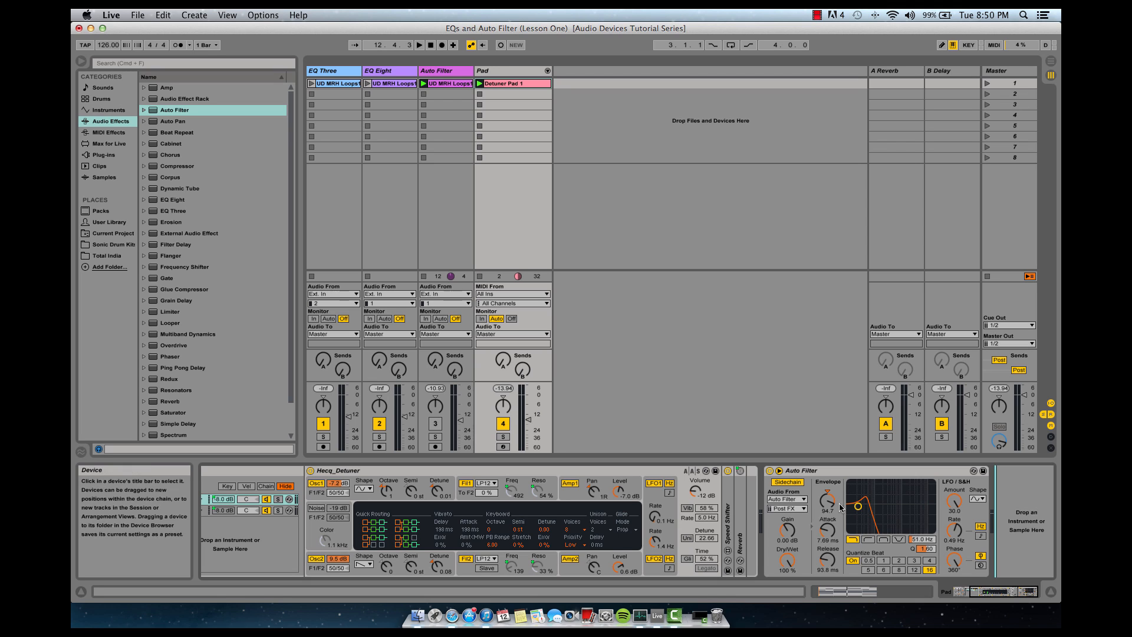
pyautogui.click(785, 509)
pyautogui.click(787, 535)
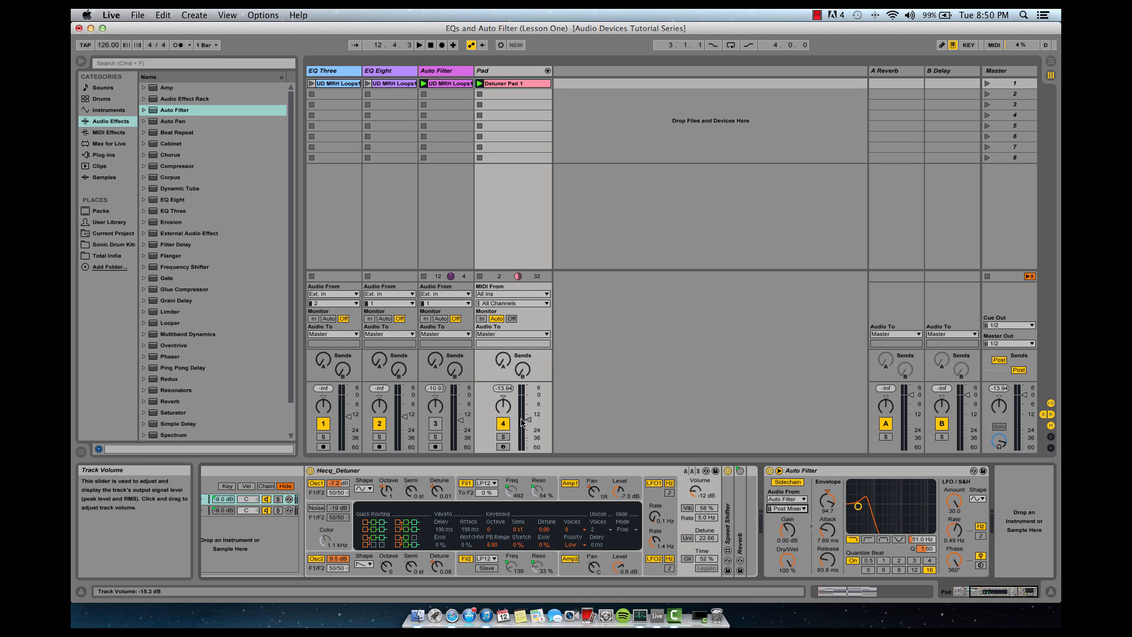
# Raise the Pad track's volume, and vary the Auto Filter's sidechain gain before resetting it to 0 dB.
pyautogui.moveTo(506, 414); pyautogui.dragTo(528, 404)
pyautogui.click(503, 397)
pyautogui.moveTo(797, 530); pyautogui.dragTo(797, 513)
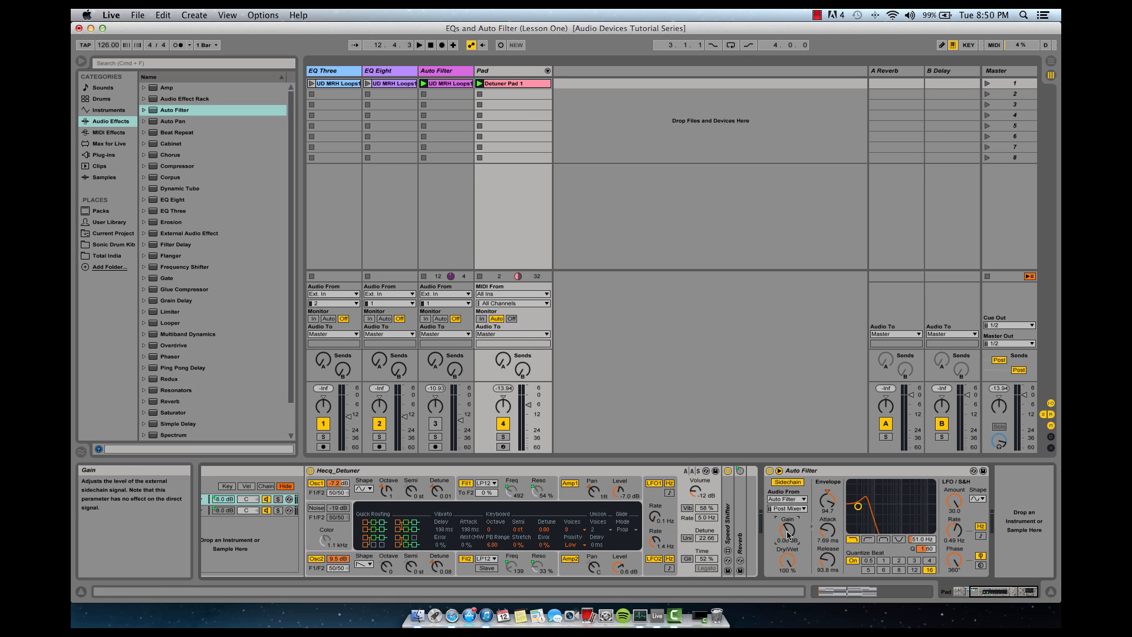
pyautogui.press('Delete')
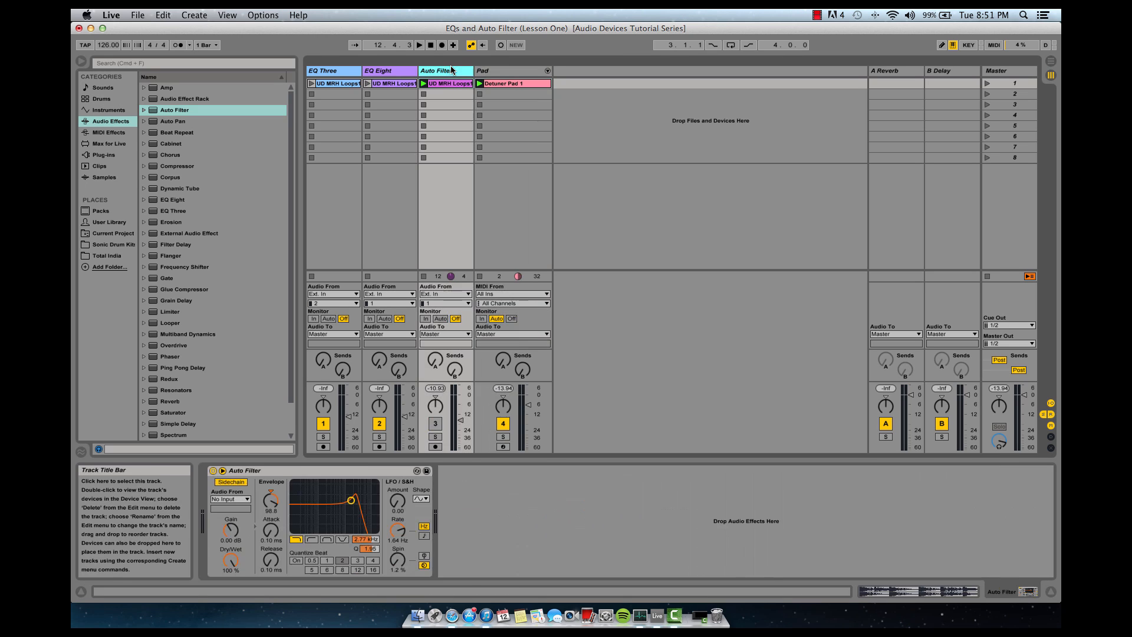
# Set the sidechain Dry/Wet mix on the Pad track's Auto Filter to 50%.
pyautogui.click(457, 69)
pyautogui.click(514, 70)
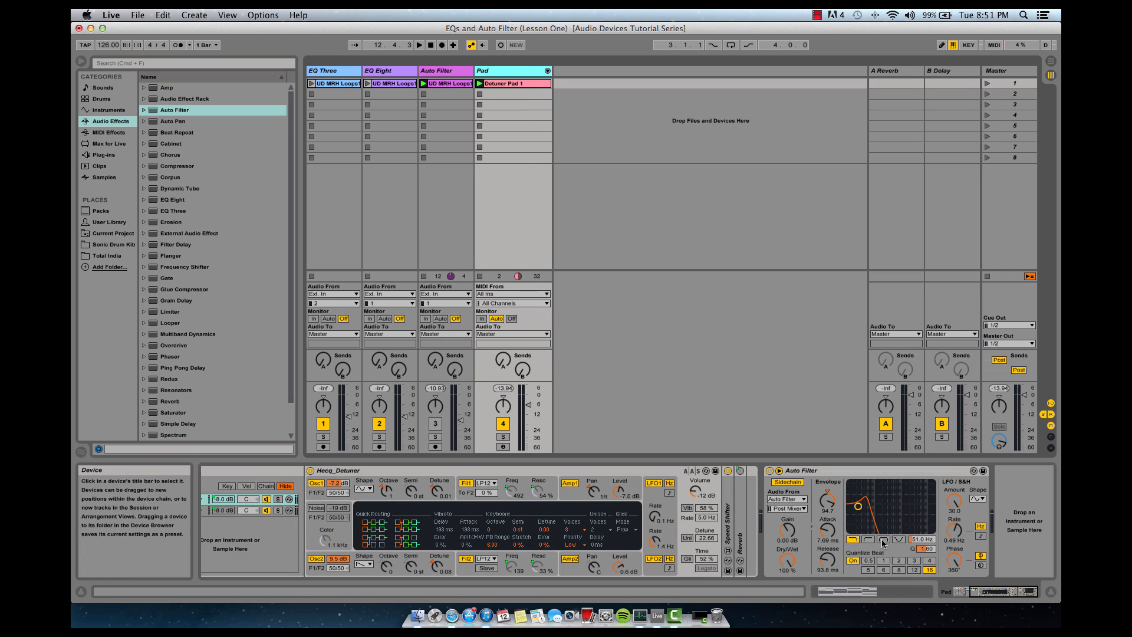
pyautogui.moveTo(787, 560); pyautogui.dragTo(788, 589)
pyautogui.write('50')
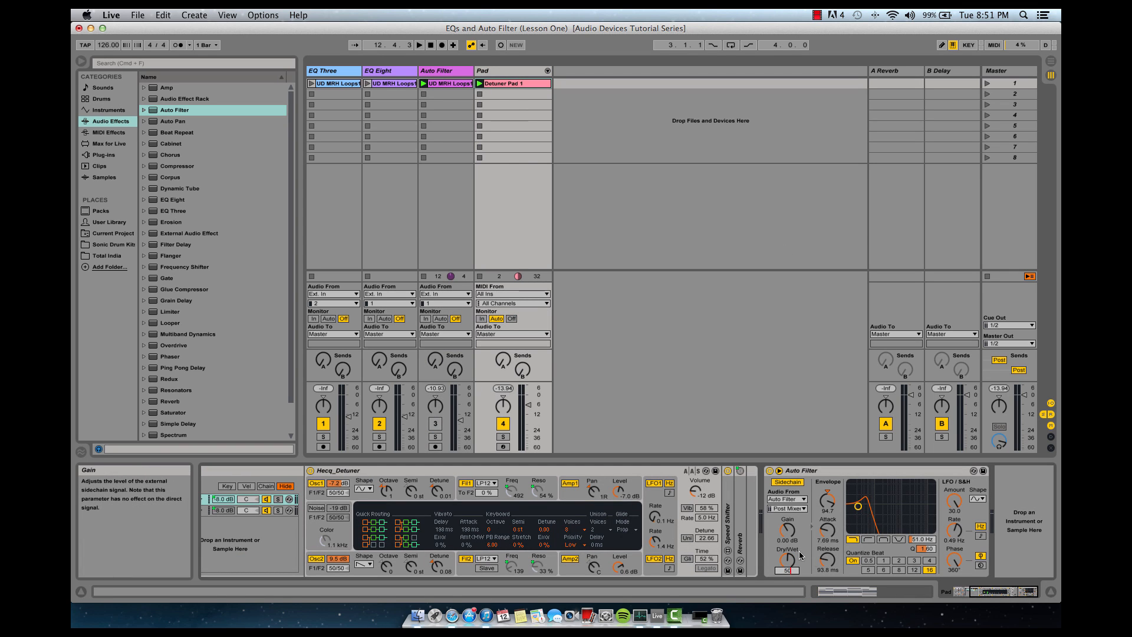
pyautogui.press('Return')
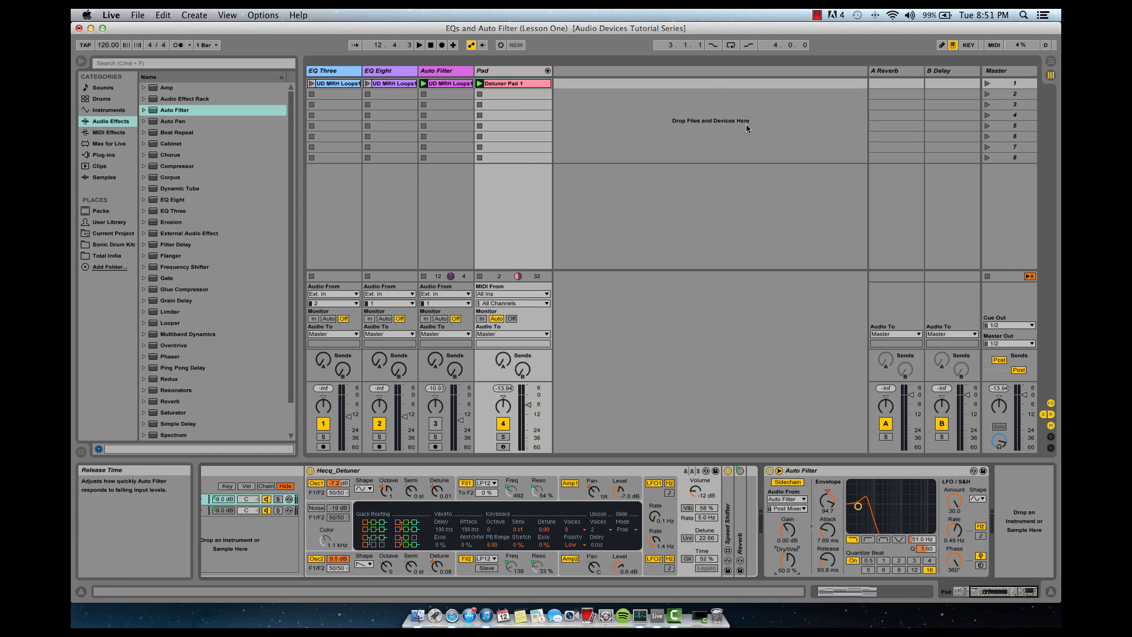
# Compare the Auto Filter and Pad tracks' devices, and lower the Pad filter's sidechain Dry/Wet to 0%.
pyautogui.click(519, 67)
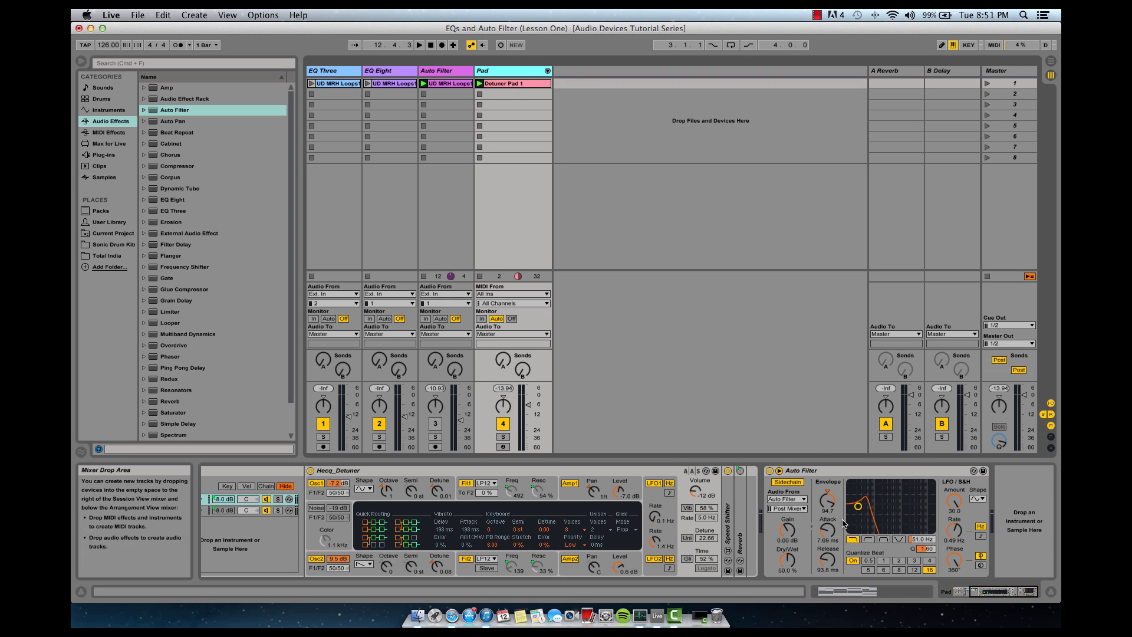
pyautogui.click(449, 73)
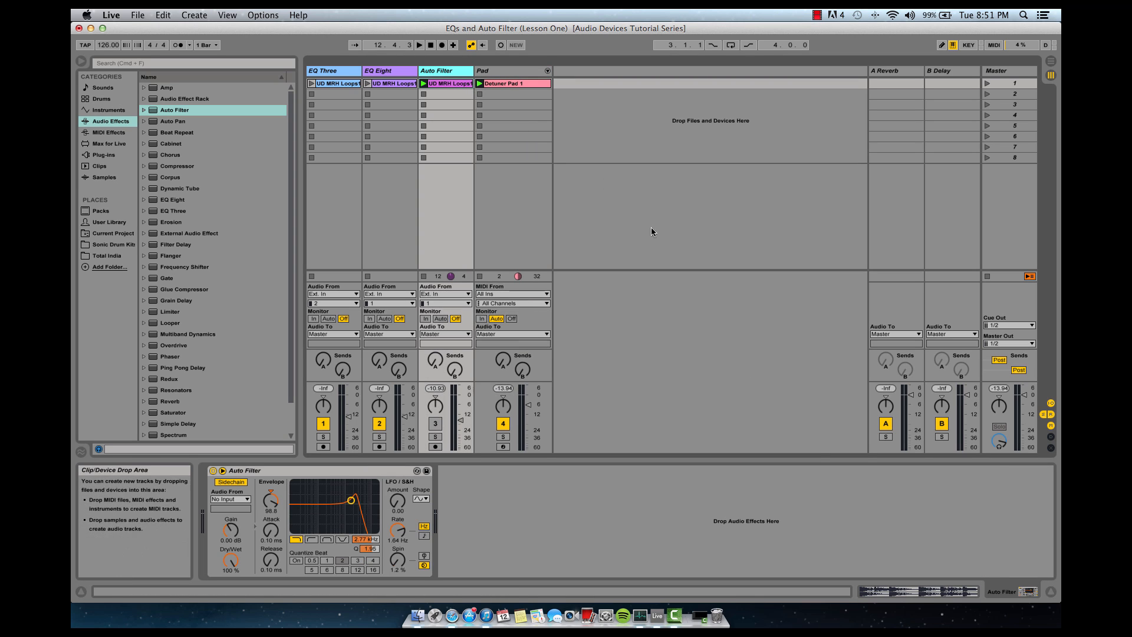
pyautogui.click(510, 71)
pyautogui.moveTo(790, 560); pyautogui.dragTo(791, 594)
pyautogui.hscroll(-1, 791, 563)
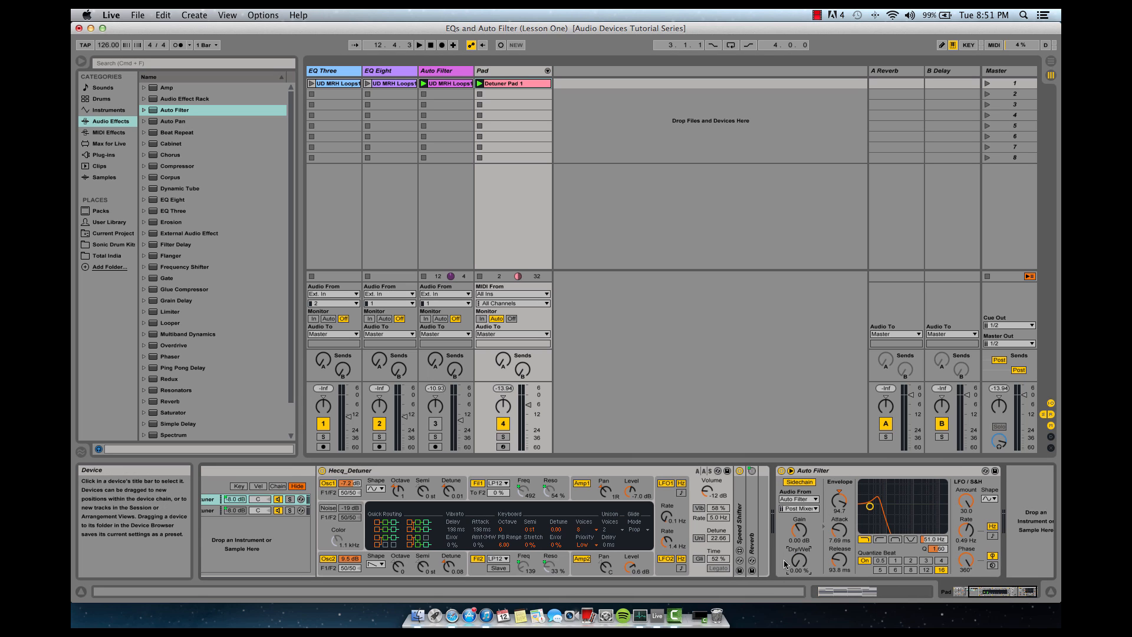
# Turn off Quantize Beat on the Pad track's Auto Filter and reset its envelope amount to 0.
pyautogui.click(496, 86)
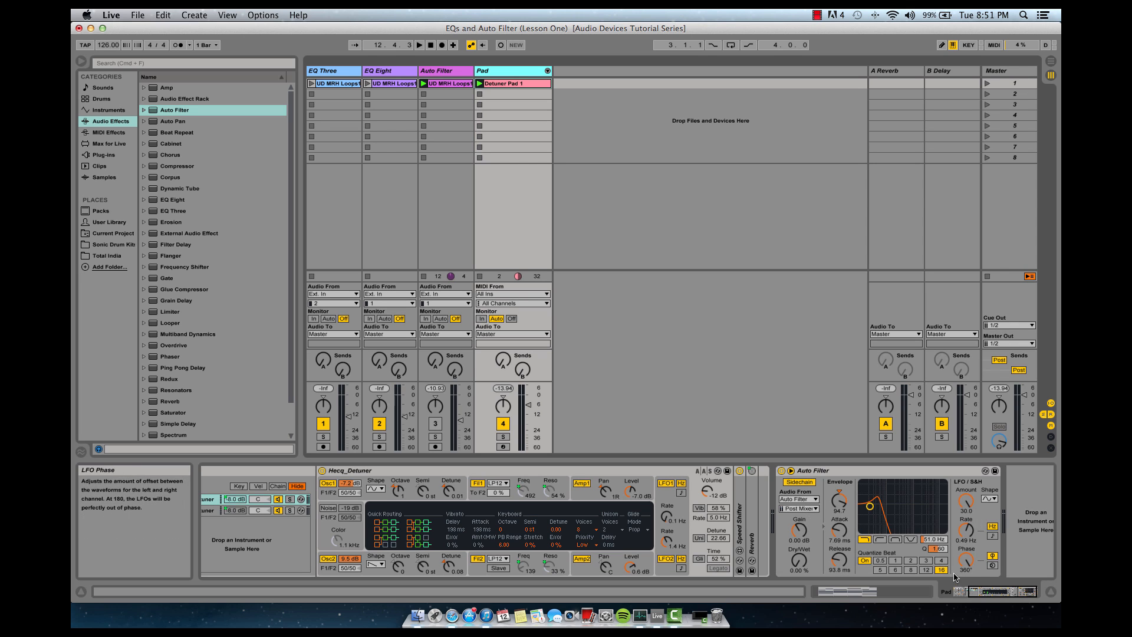
pyautogui.click(867, 562)
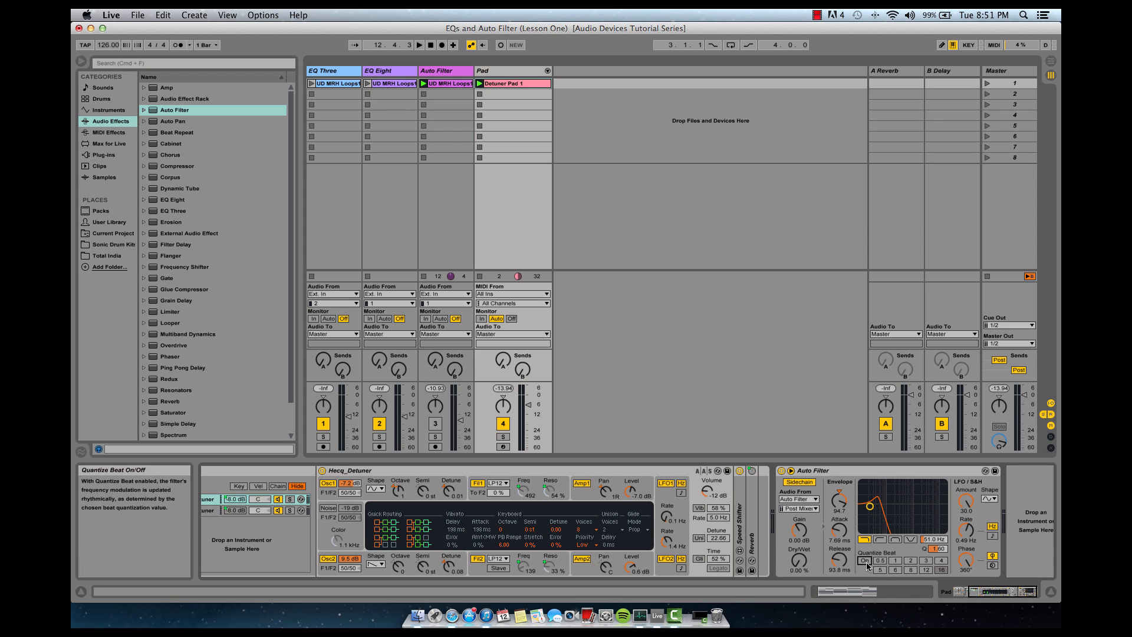
pyautogui.click(838, 491)
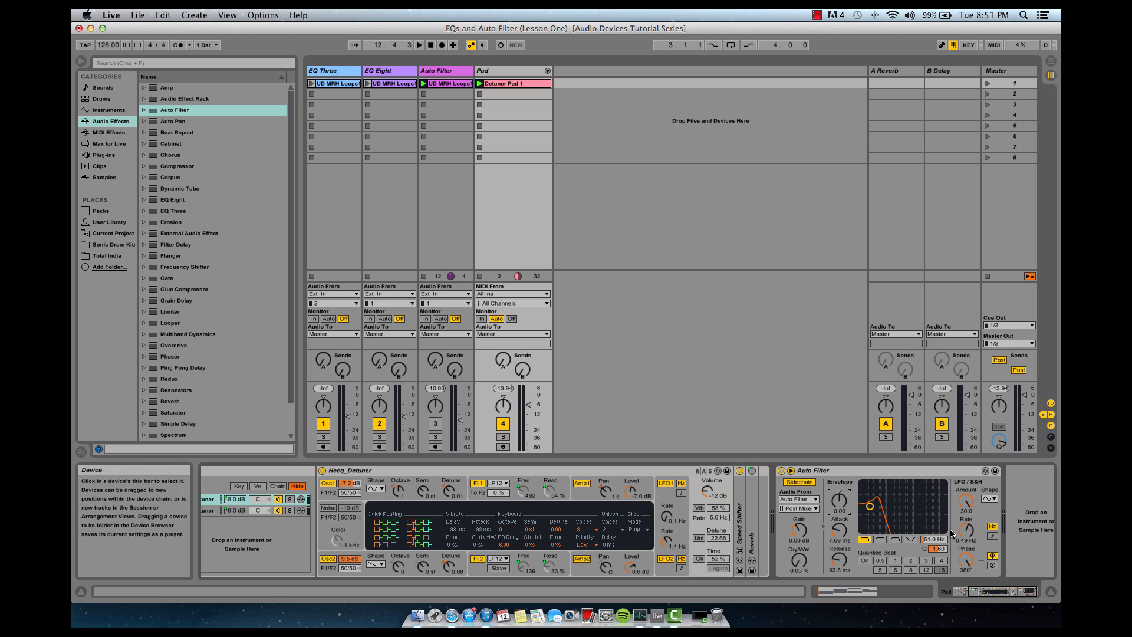
# During playback, raise the LFO rate to about 1.06 Hz and the cutoff to about 196 Hz, and toggle the Auto Filter off and on.
pyautogui.press('space')
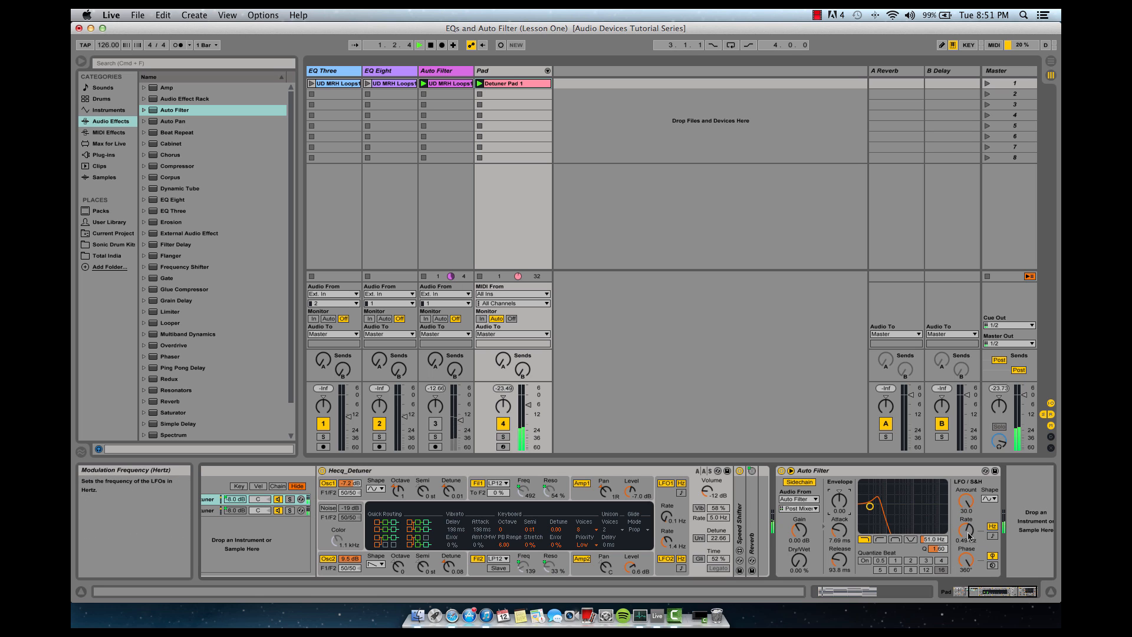
pyautogui.moveTo(969, 535); pyautogui.dragTo(939, 525)
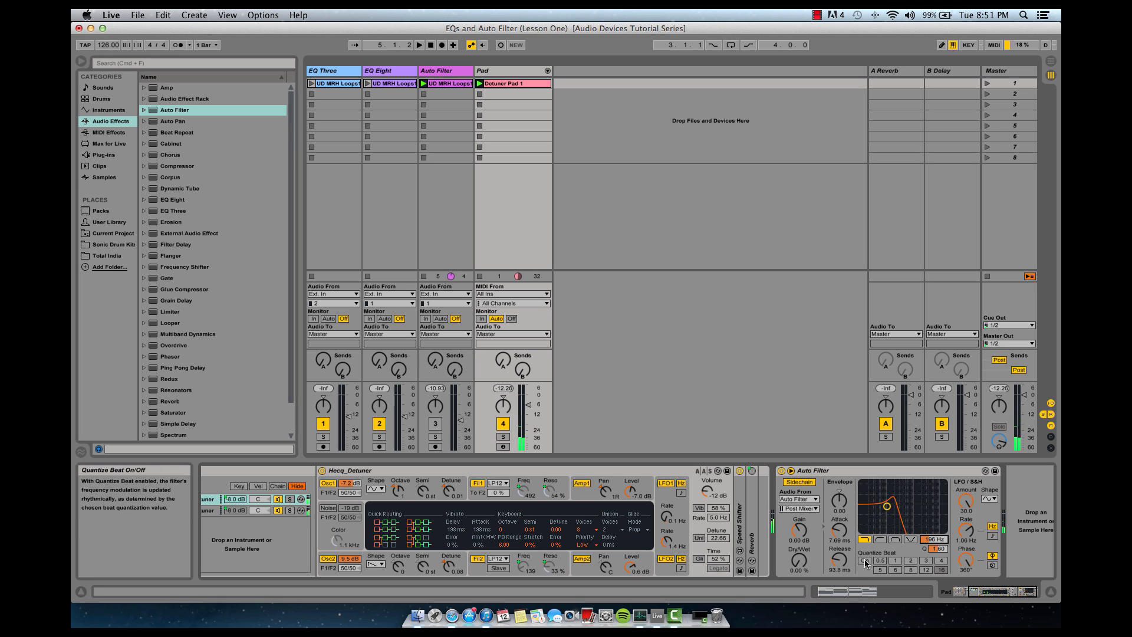
pyautogui.click(781, 470)
pyautogui.click(781, 471)
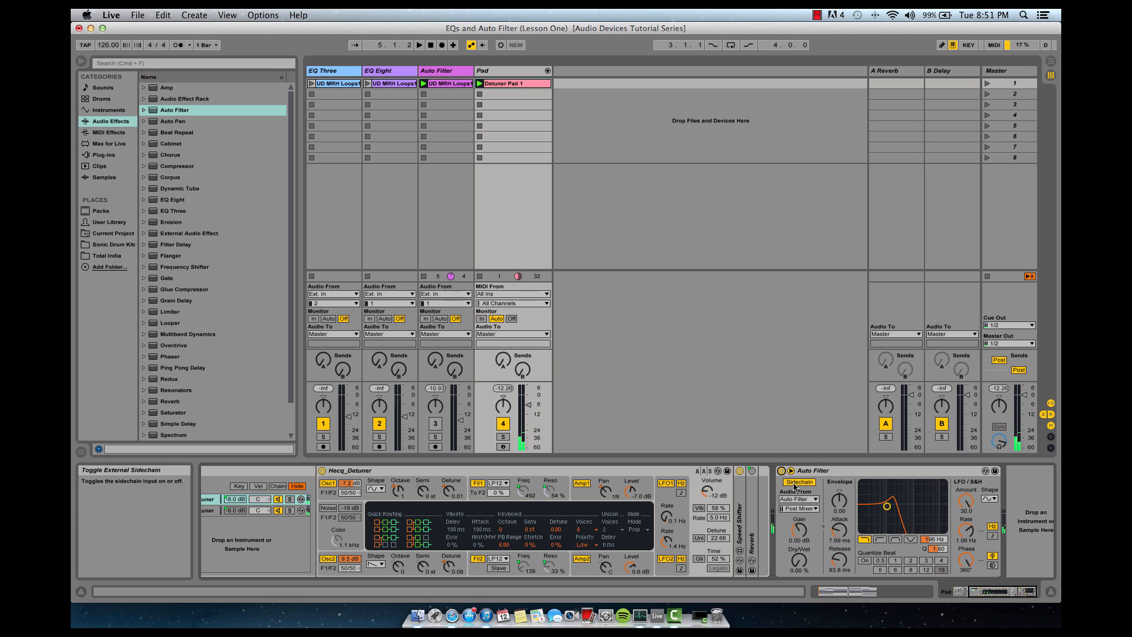
# Mute the Pad track and enable Quantize Beat on its Auto Filter, trying beat division 0.5 and setting it to 16.
pyautogui.click(503, 424)
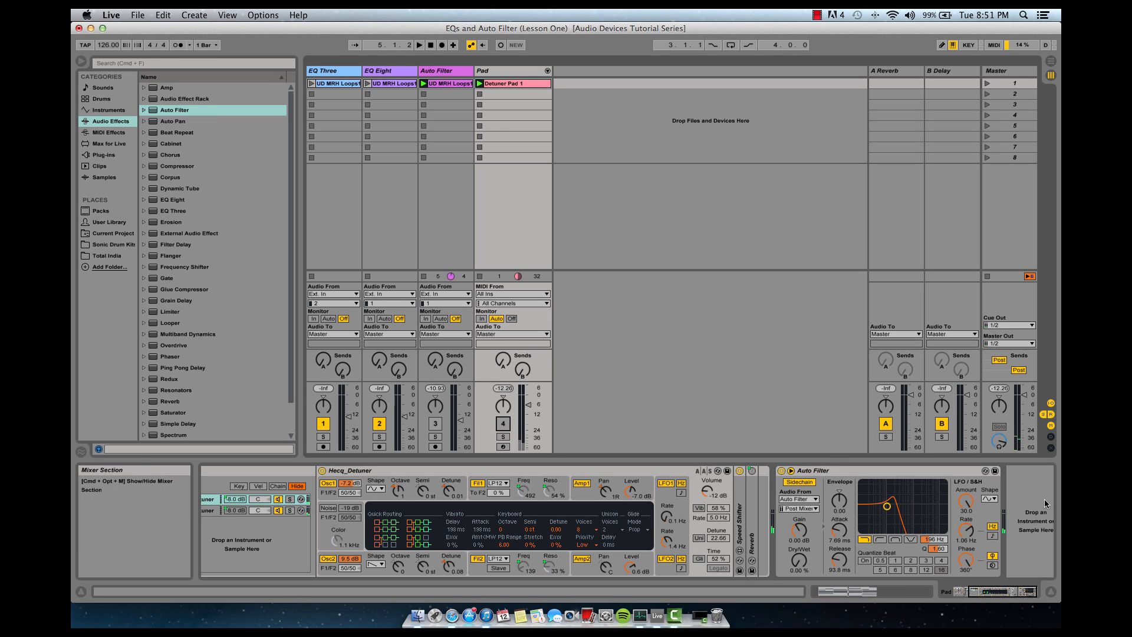
pyautogui.click(865, 561)
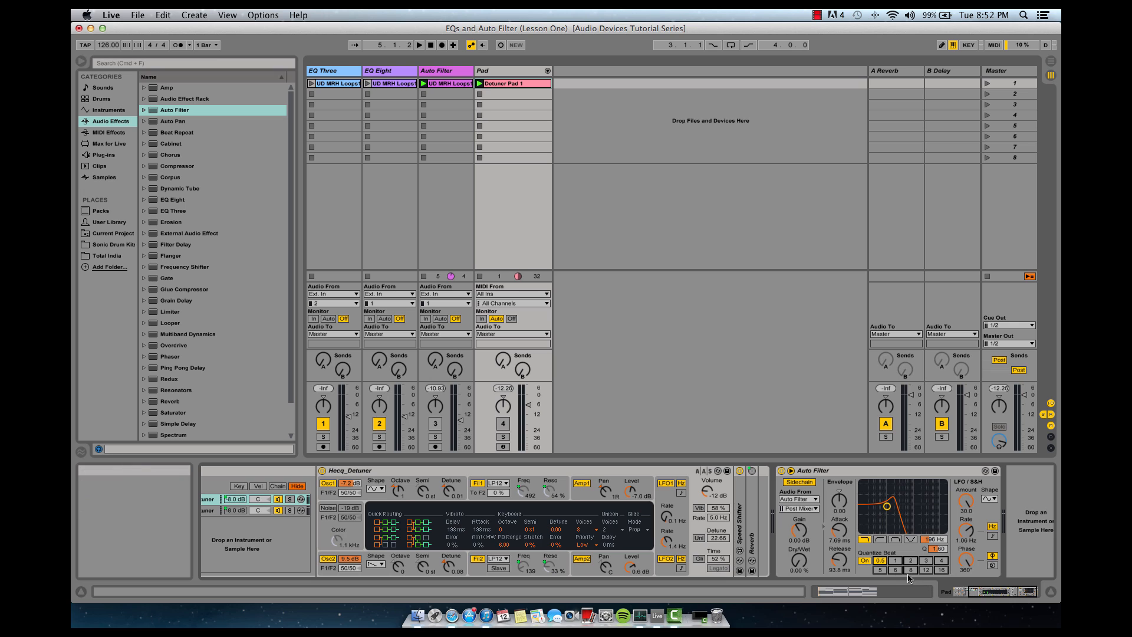
pyautogui.click(879, 560)
pyautogui.click(938, 569)
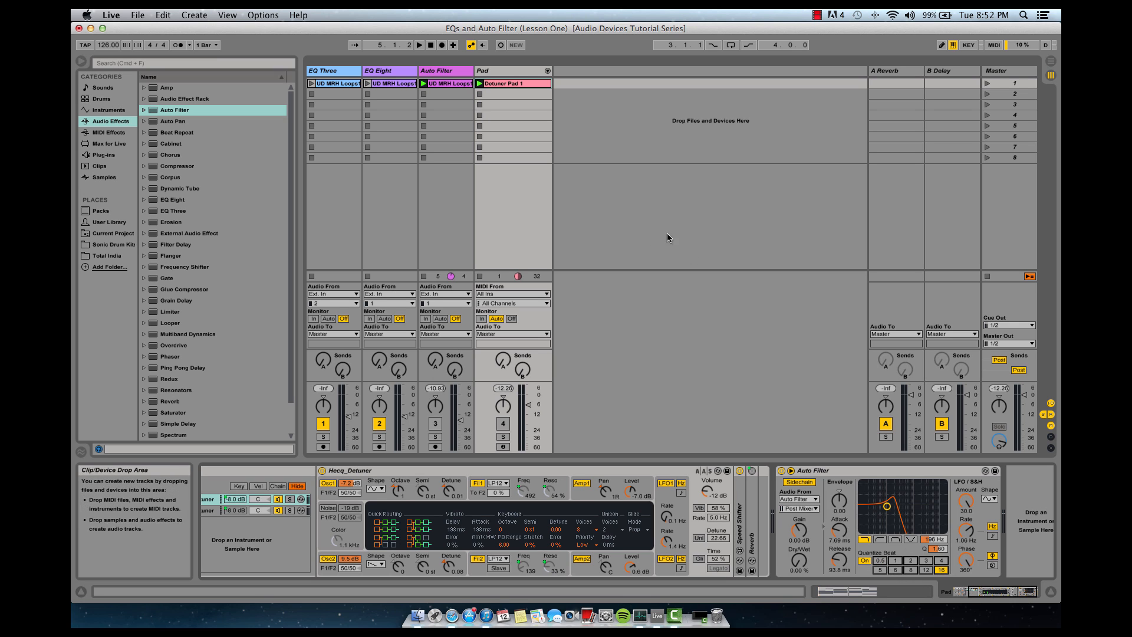
# Unmute and play the Pad track while changing the Auto Filter's beat division through 0.5, 1, 2 and 3, and mute the track again.
pyautogui.click(503, 424)
pyautogui.press('space')
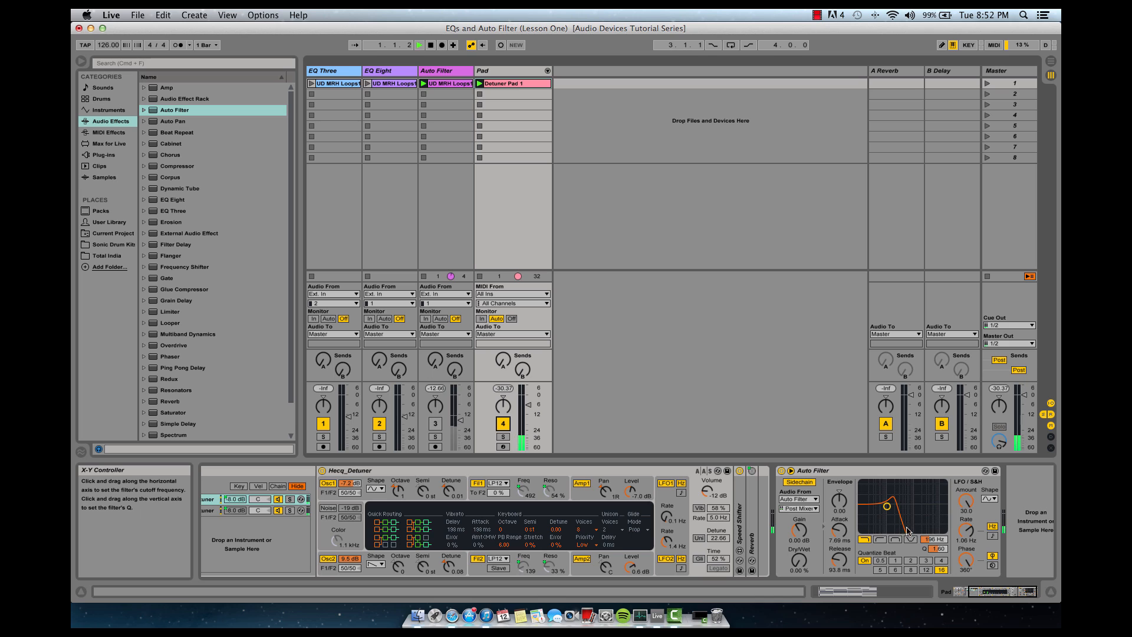
pyautogui.click(881, 561)
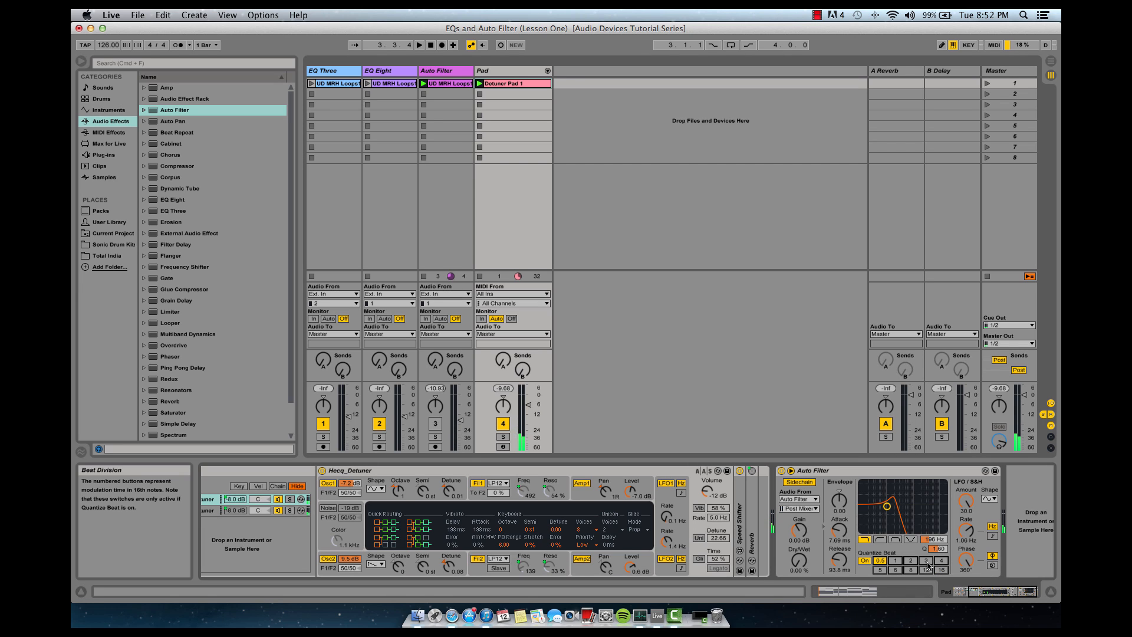
pyautogui.click(900, 561)
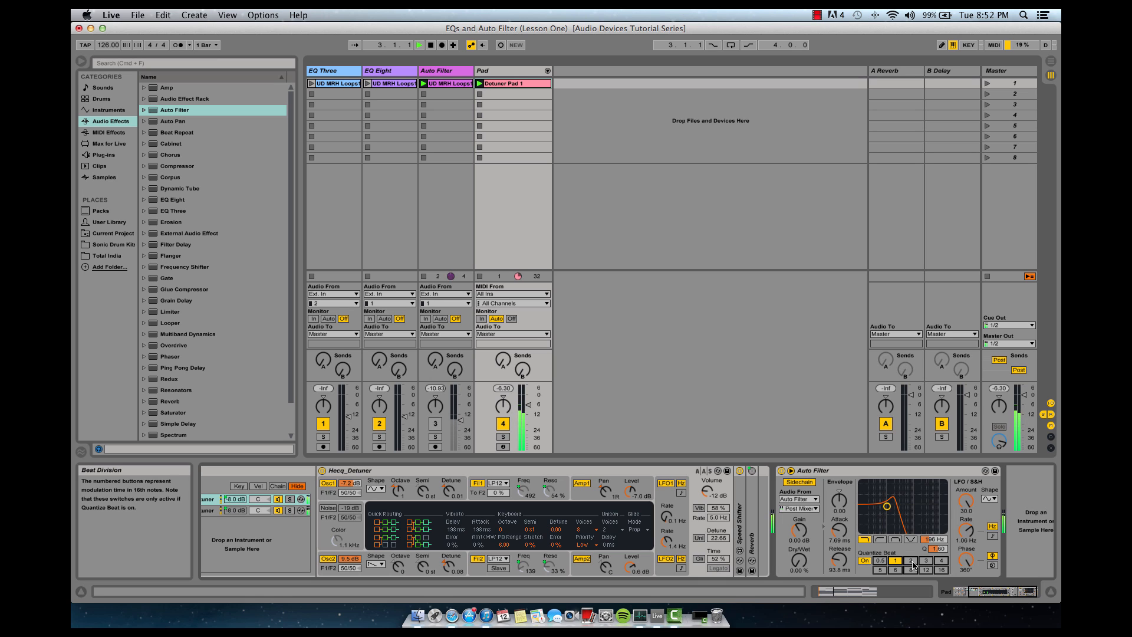
pyautogui.click(911, 562)
pyautogui.click(928, 562)
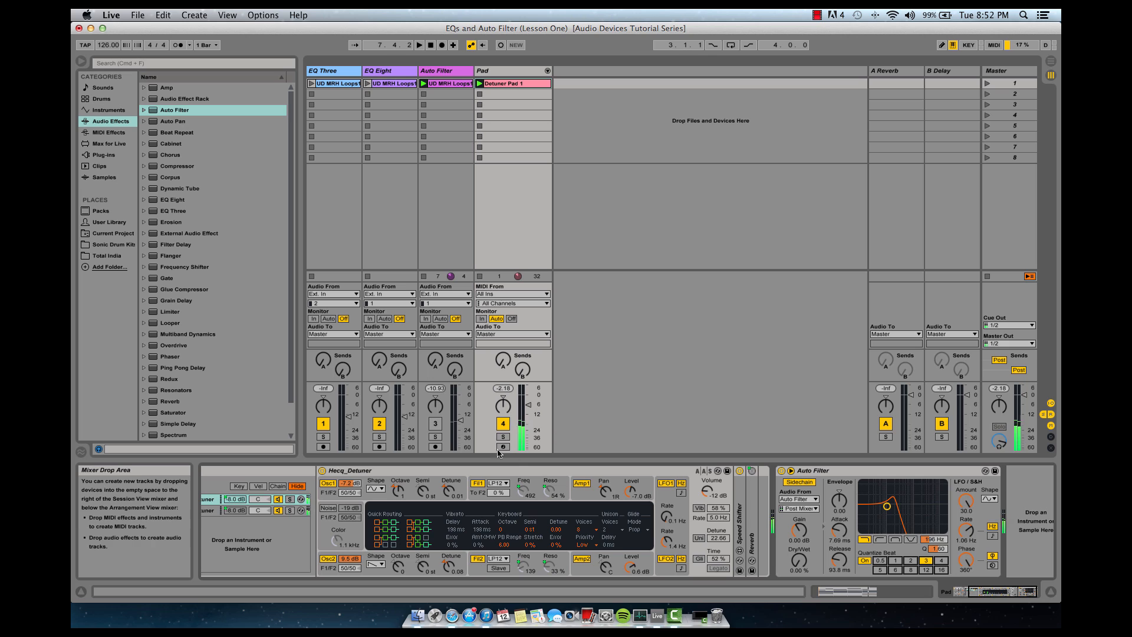
pyautogui.click(506, 424)
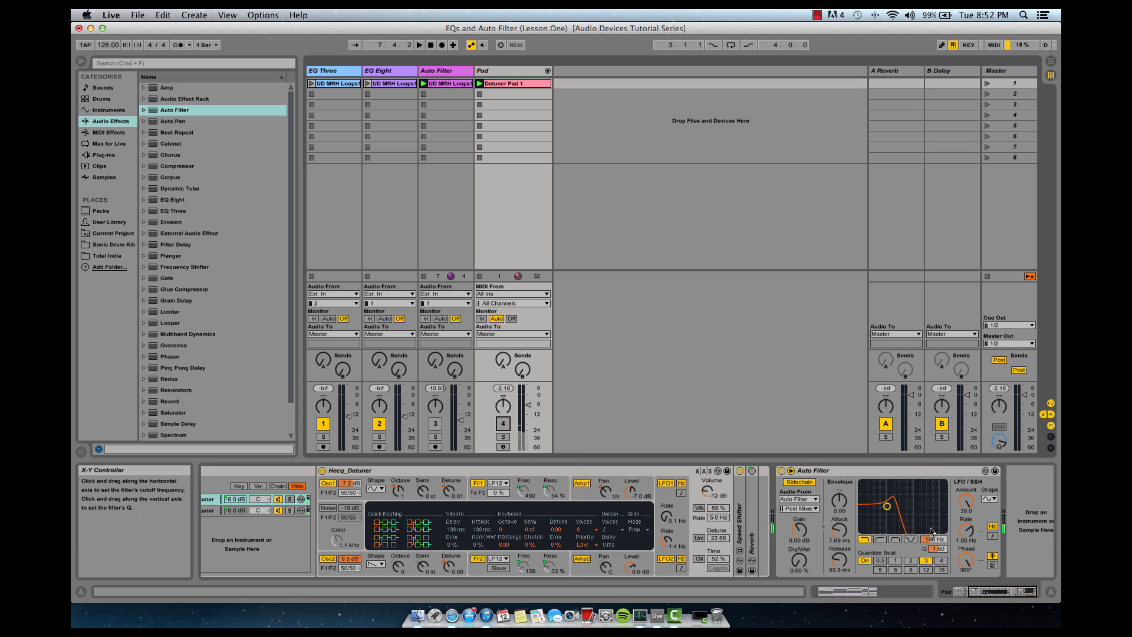